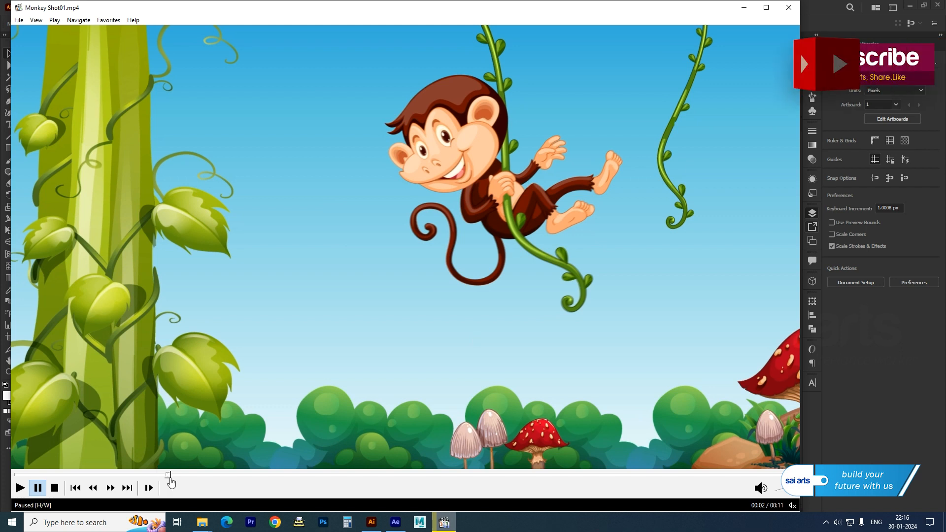
Step: Play the finished Monkey Shot01.mp4 from the start and examine the swinging monkey, the hanging vine and the camera movement
drag(168, 475, 22, 474)
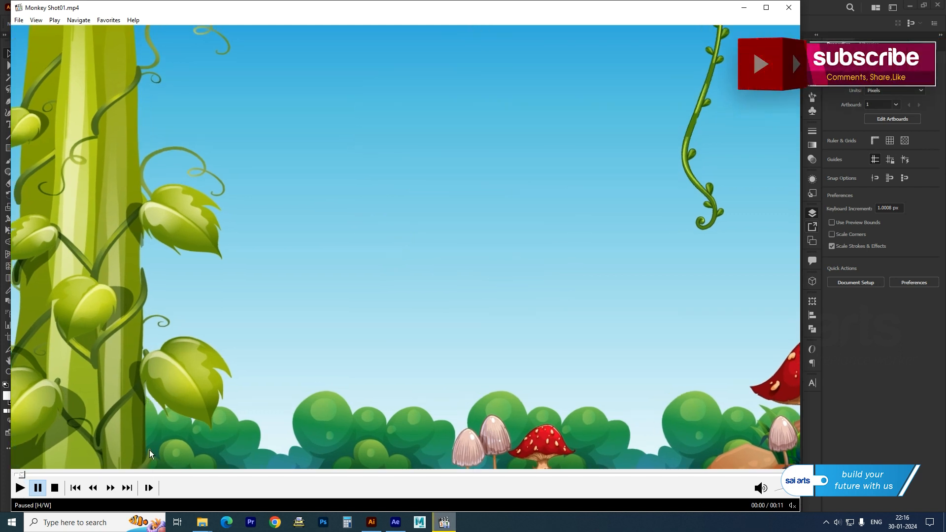
key(space)
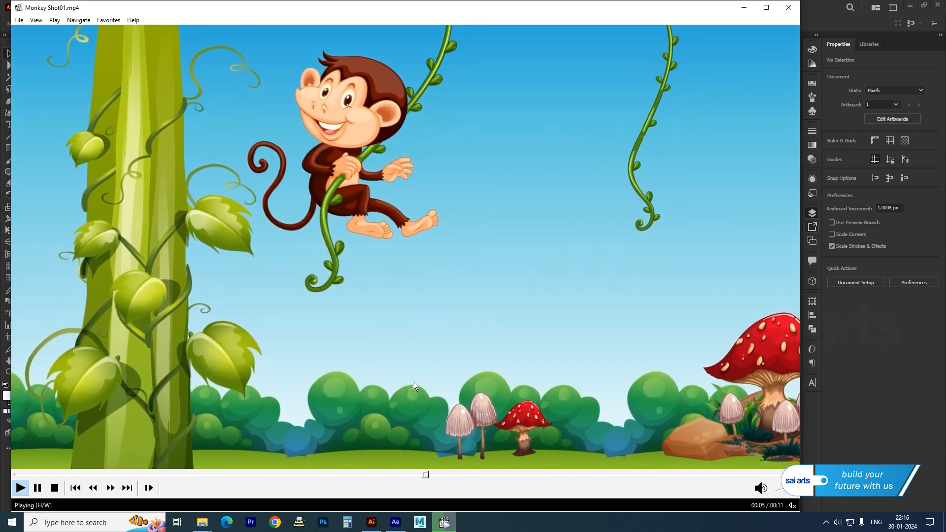
key(space)
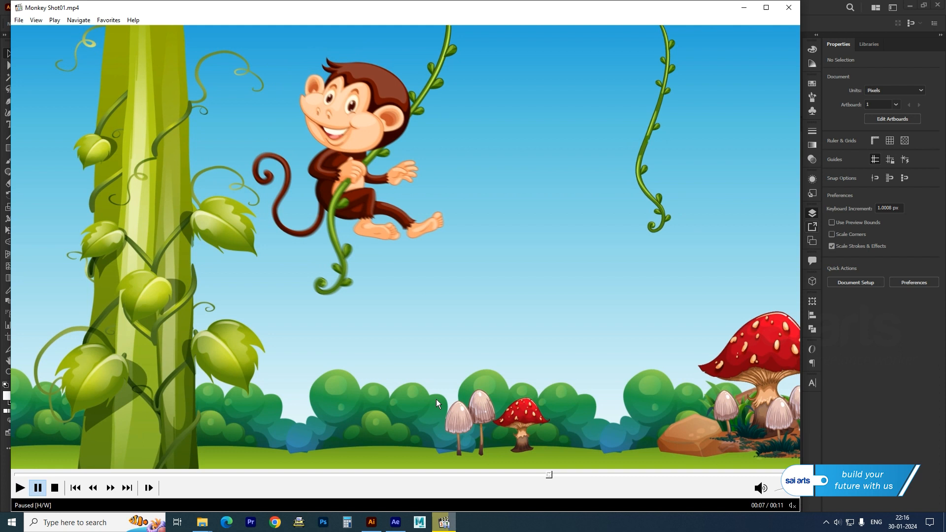
key(space)
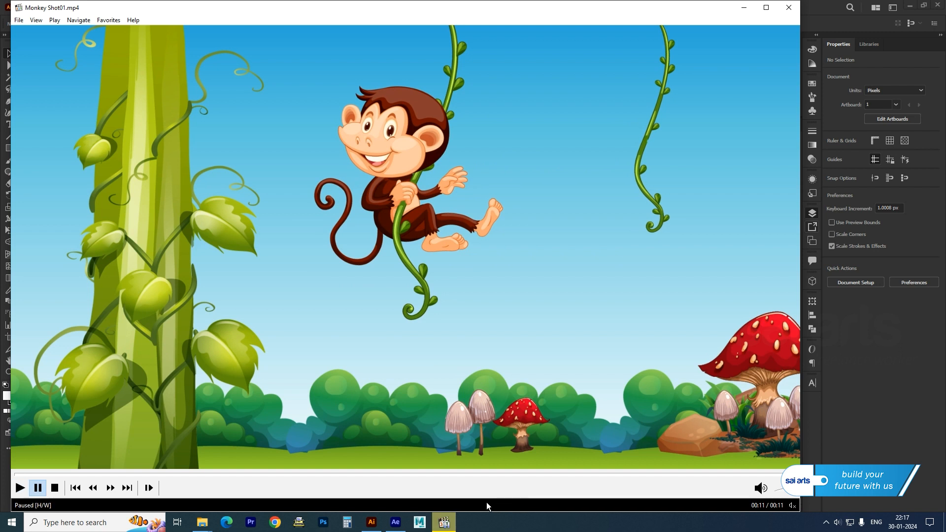
key(space)
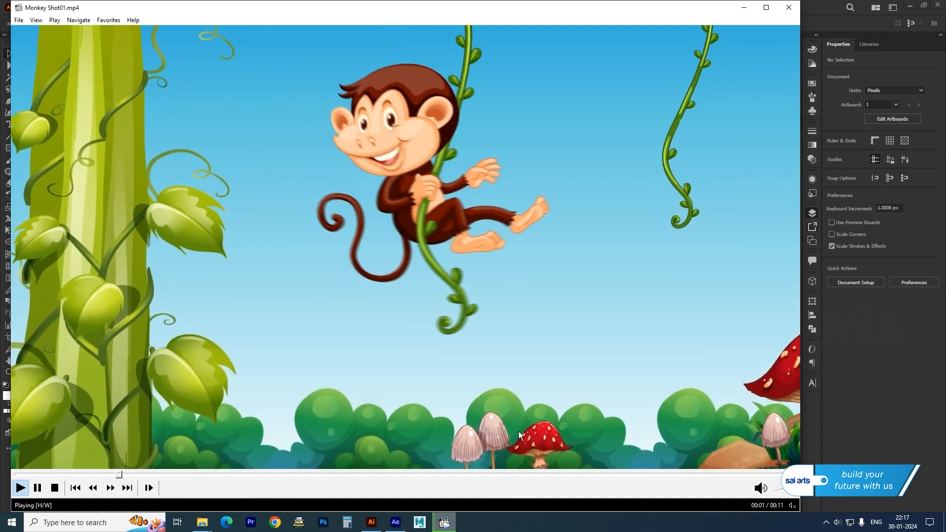
key(space)
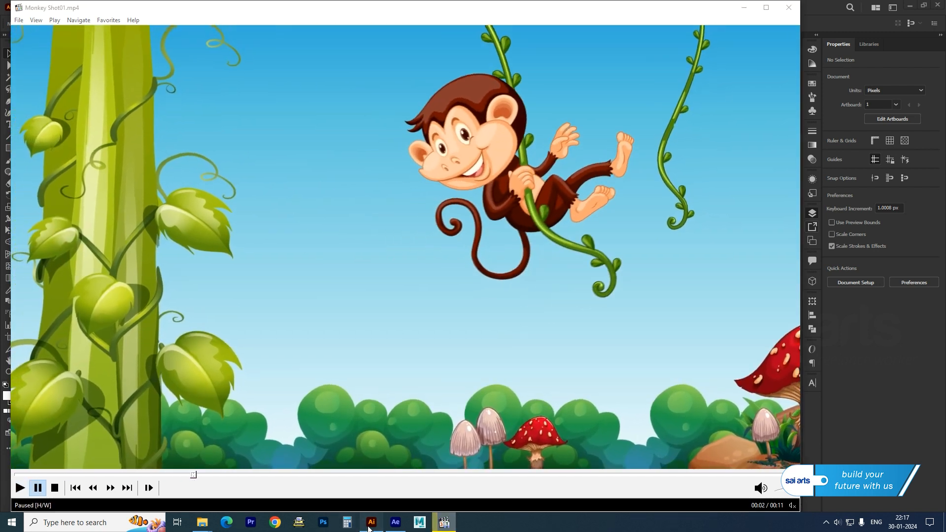
Step: Switch to Illustrator and check the artboard dimensions of the Monkey Shot.ai document
click(372, 522)
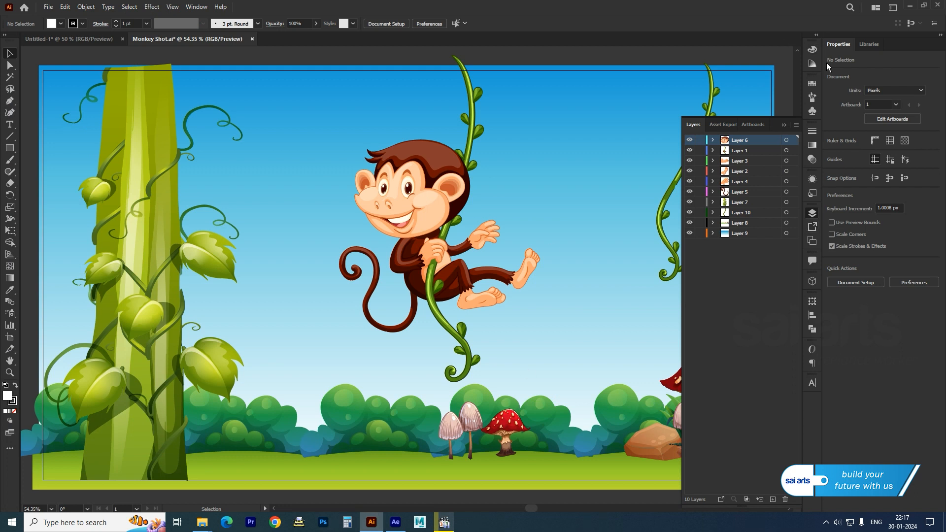
click(889, 120)
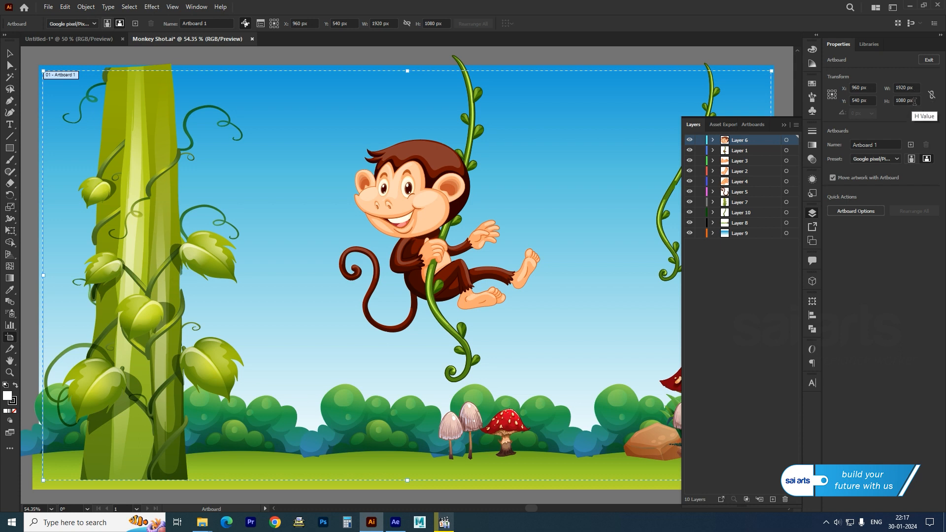
click(9, 54)
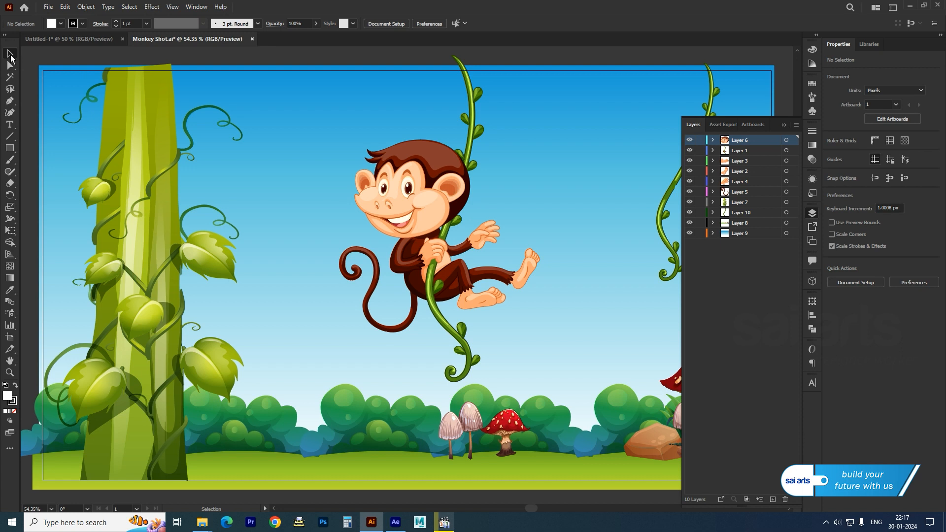
Step: Hide and show Layer 10, Layer 7, Layer 2 and Layer 3 in turn to examine how the artwork is separated
click(782, 124)
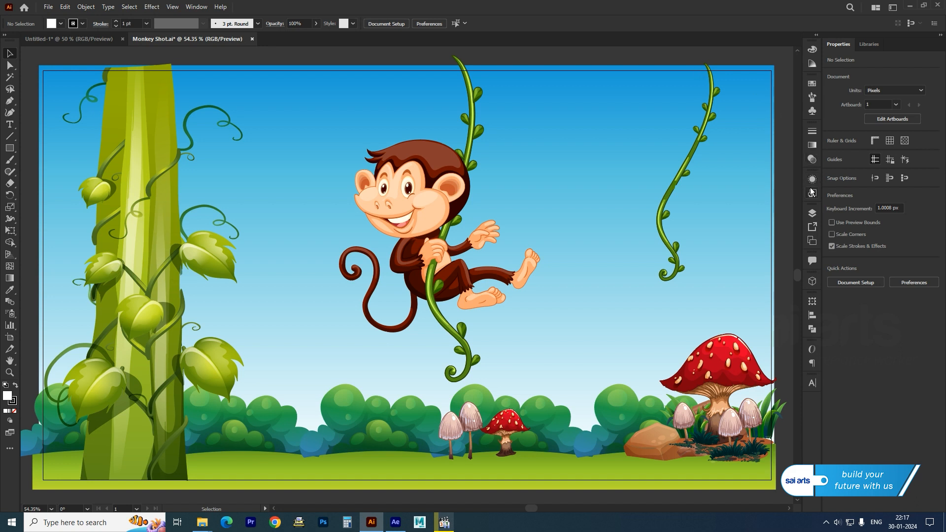
click(812, 214)
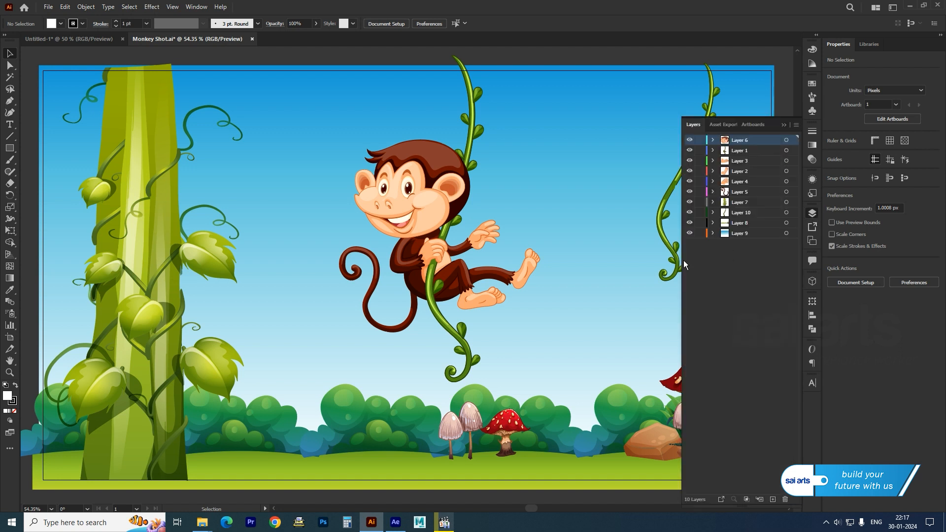
click(689, 213)
click(690, 212)
click(690, 202)
click(690, 202)
click(690, 172)
click(689, 172)
click(689, 163)
click(689, 162)
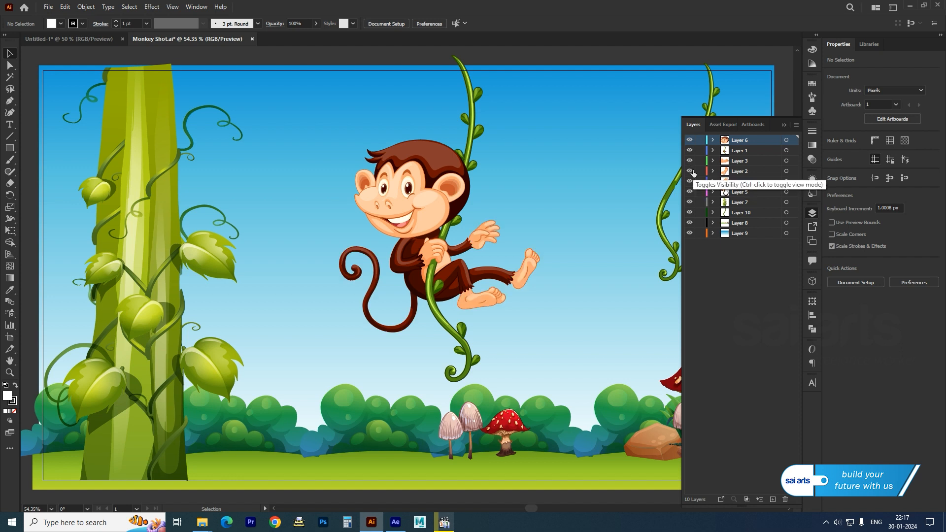
Step: Switch to After Effects, import Monkey Shot.ai as a composition with Layer Size footage dimensions, and open the composition
click(395, 522)
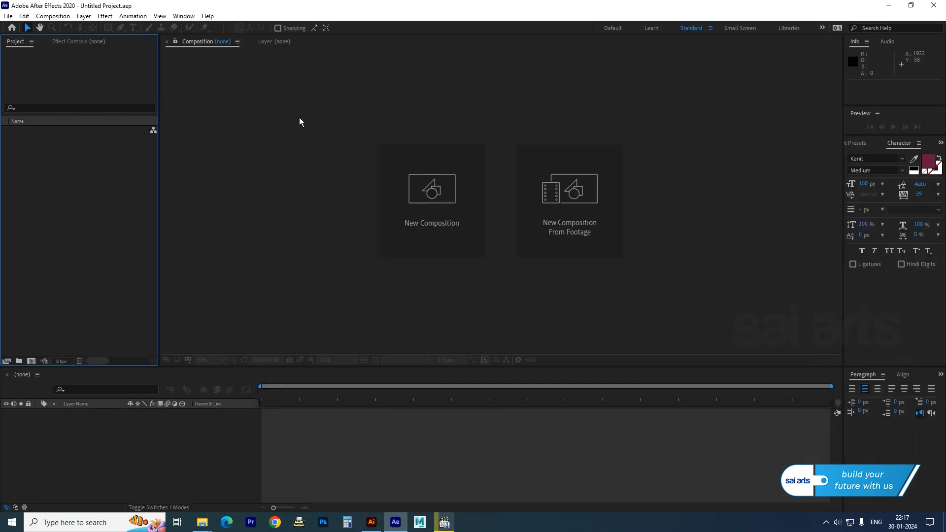
right_click(50, 148)
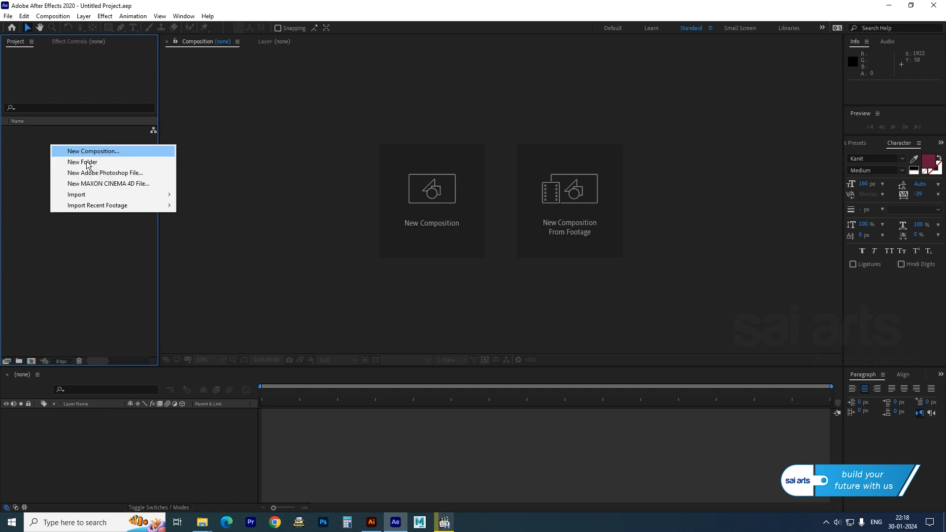
mouse_move(104, 193)
click(228, 196)
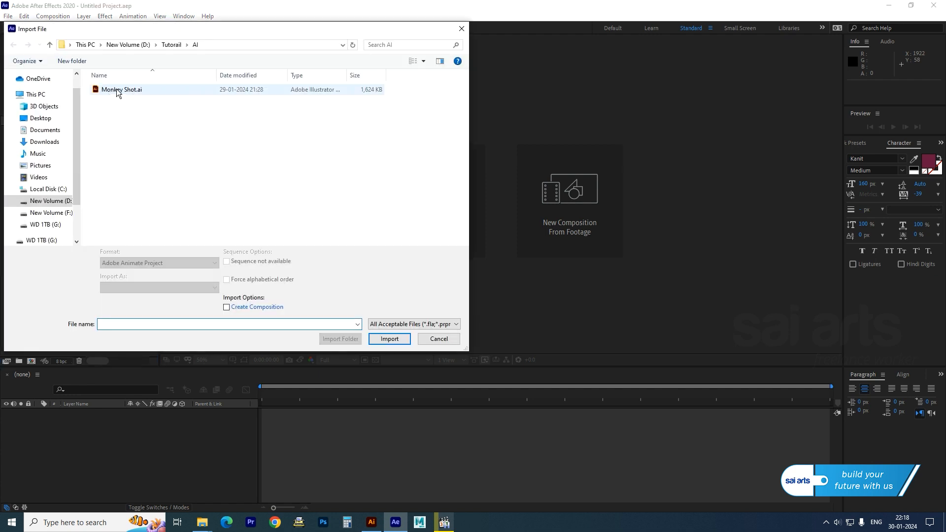
click(118, 93)
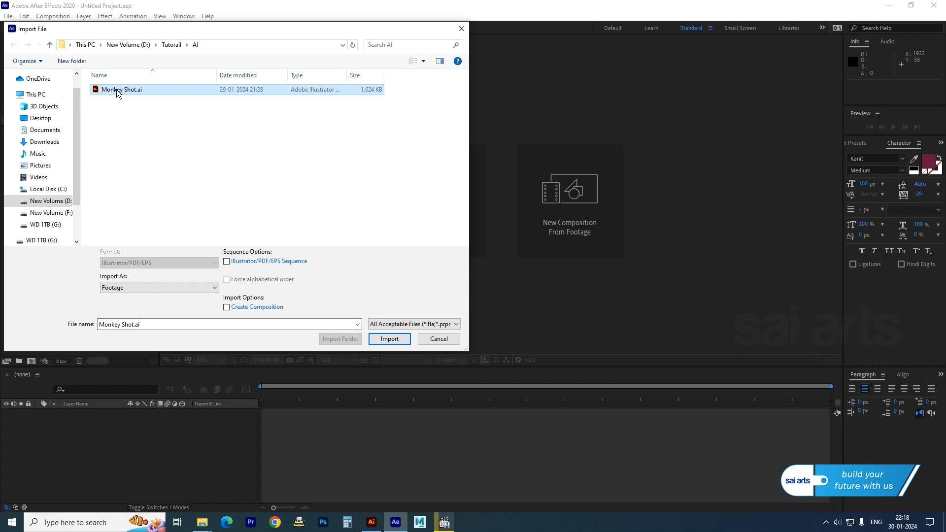
click(386, 338)
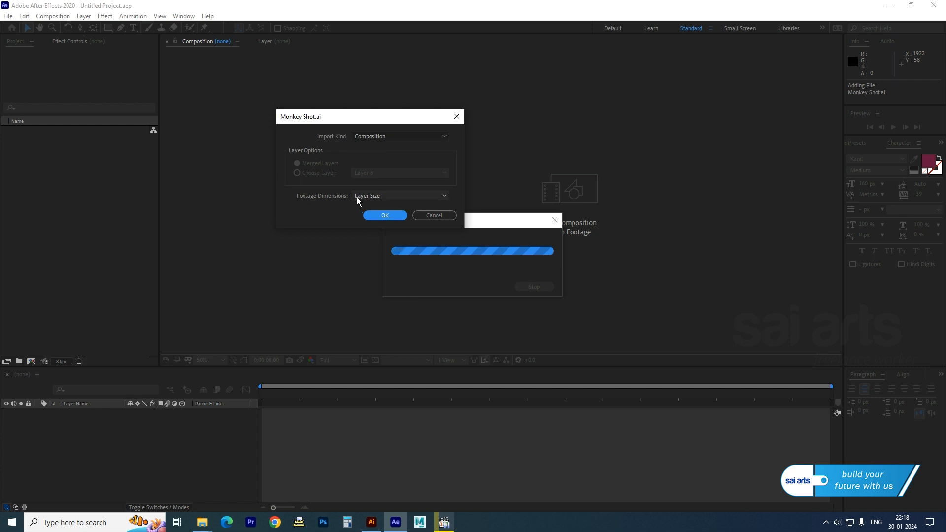
click(389, 197)
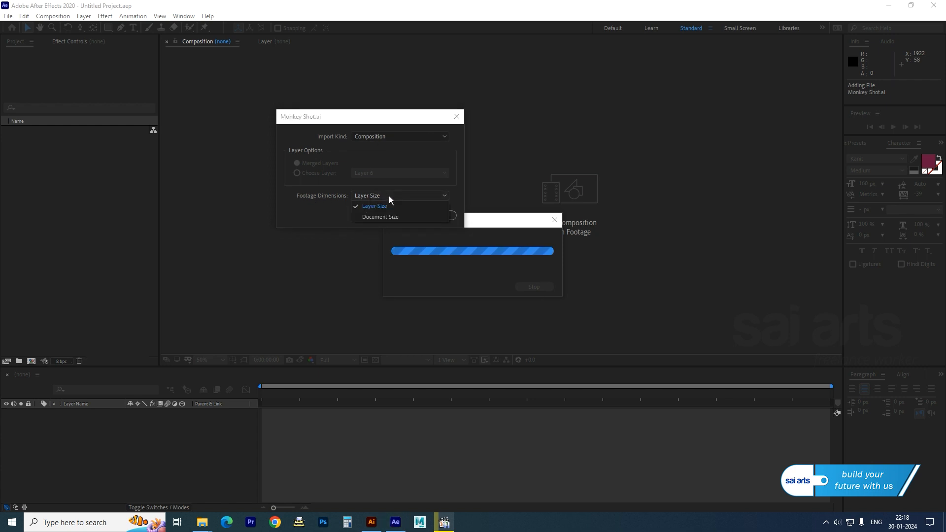
click(382, 217)
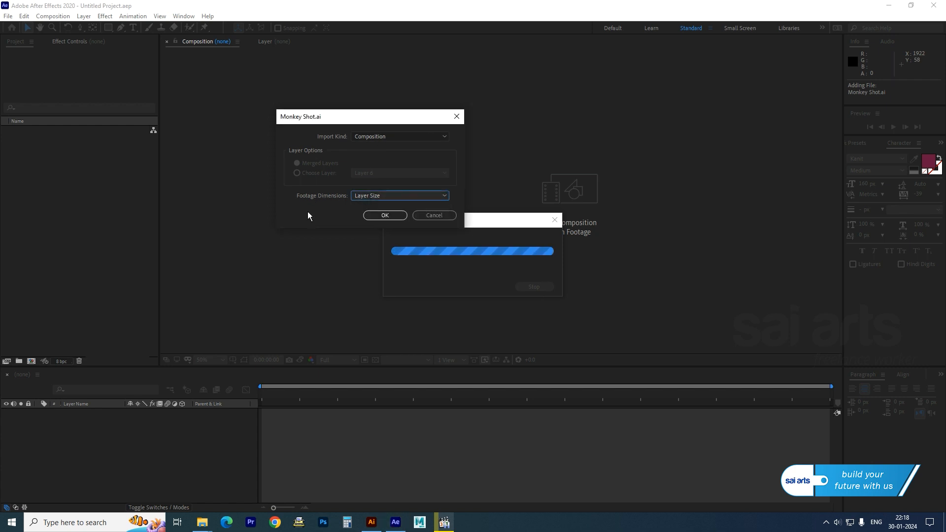
click(383, 219)
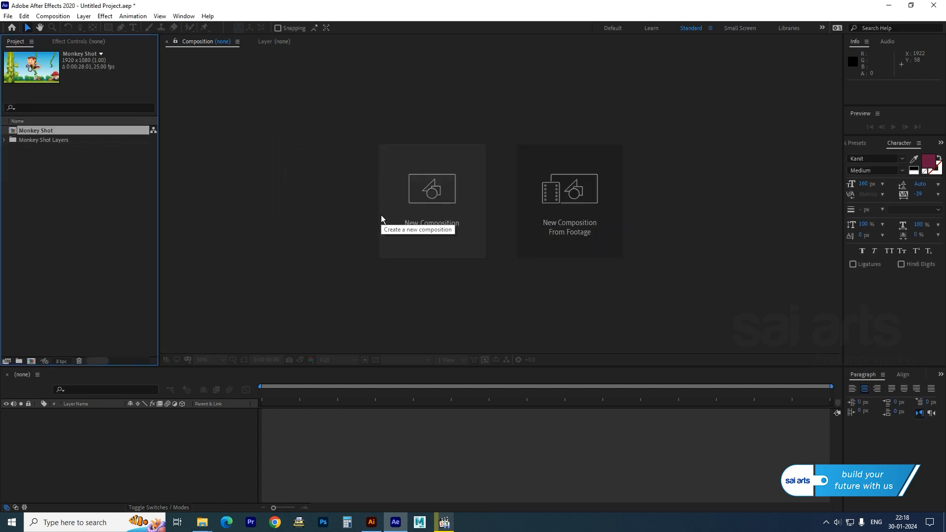
double_click(13, 133)
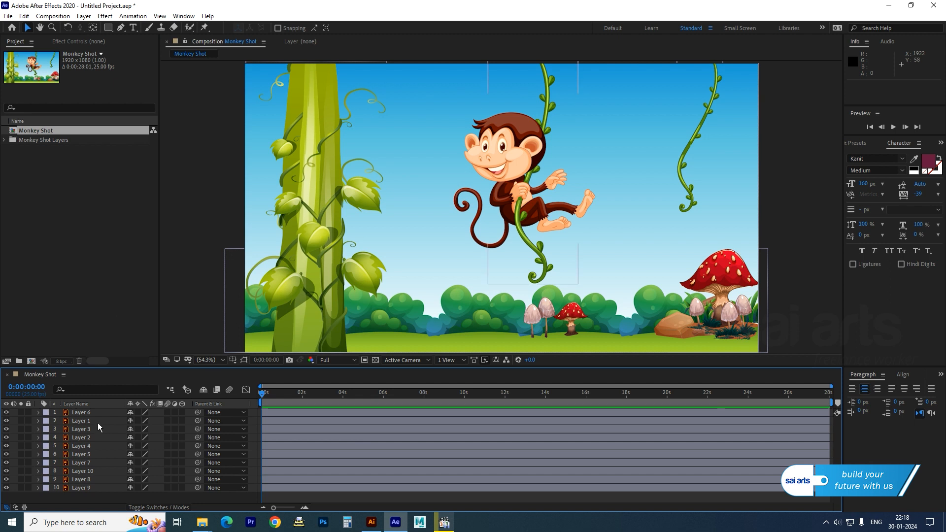
Step: Enlarge the timeline area and move the anchor point of the monkey's head (Layer 6) down to the neck
drag(292, 367, 292, 335)
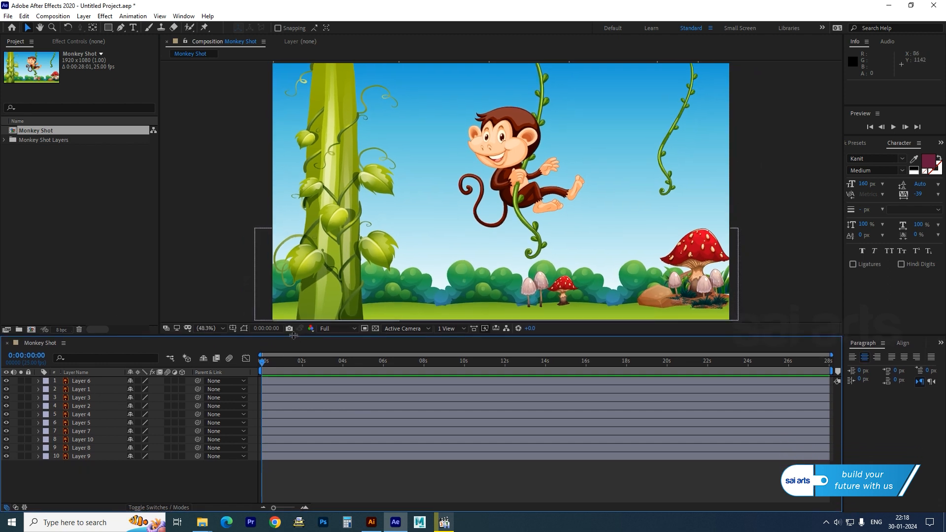
click(502, 148)
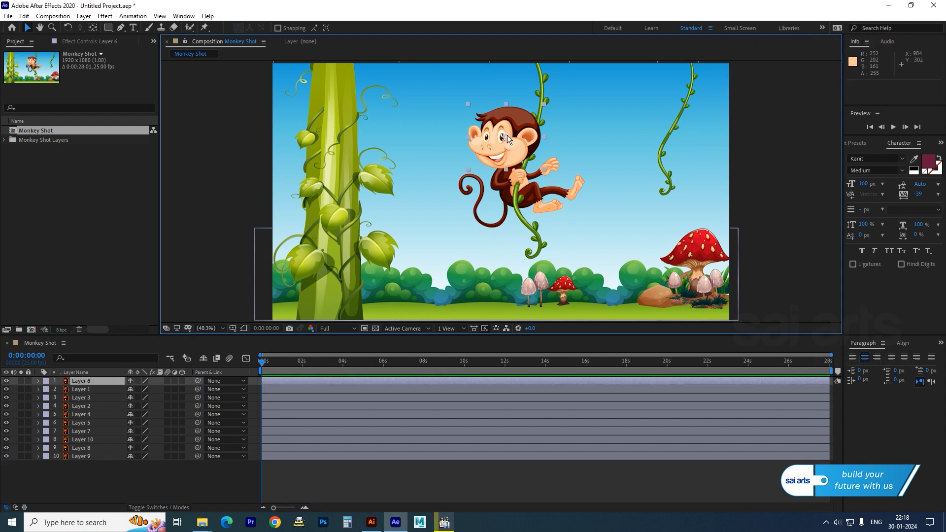
scroll(507, 135, up, 1)
key(h)
drag(508, 142, 453, 165)
key(v)
click(92, 28)
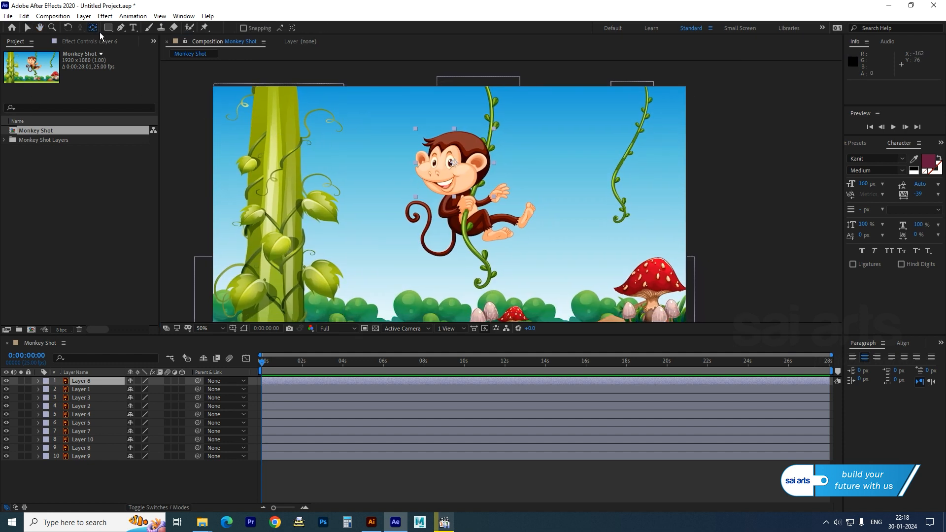
drag(455, 163, 455, 188)
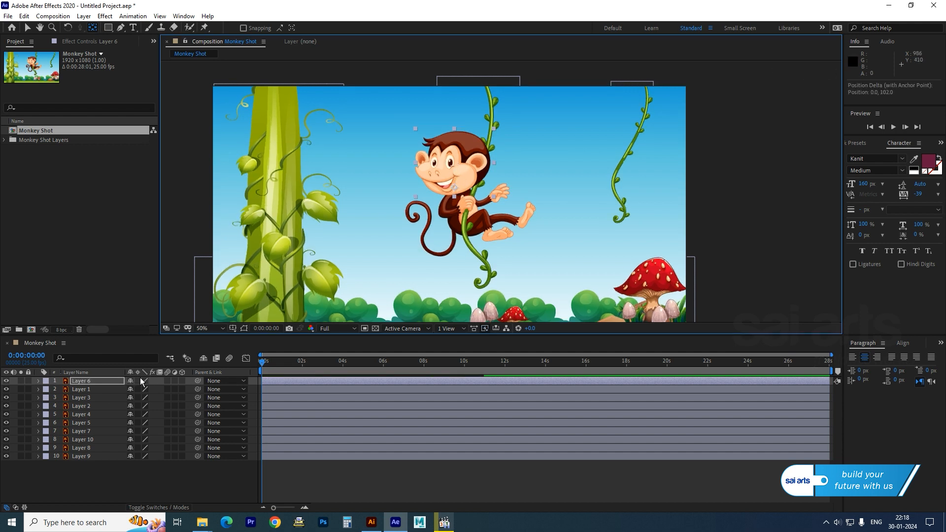
Step: Try rotating the monkey's head to -12° about its new anchor point, and undo the rotation
key(r)
mouse_move(136, 389)
mouse_down()
mouse_move(153, 389)
mouse_move(139, 389)
mouse_up()
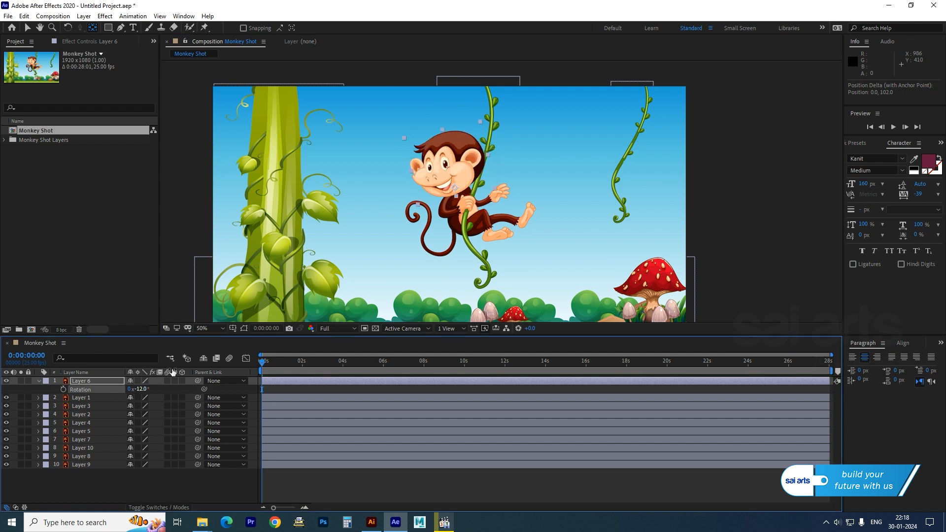
key(ctrl+z)
Step: Fine-tune the head's anchor point at the neck and move the tail's anchor point (Layer 5) to where it joins the body
drag(455, 187, 458, 188)
click(429, 238)
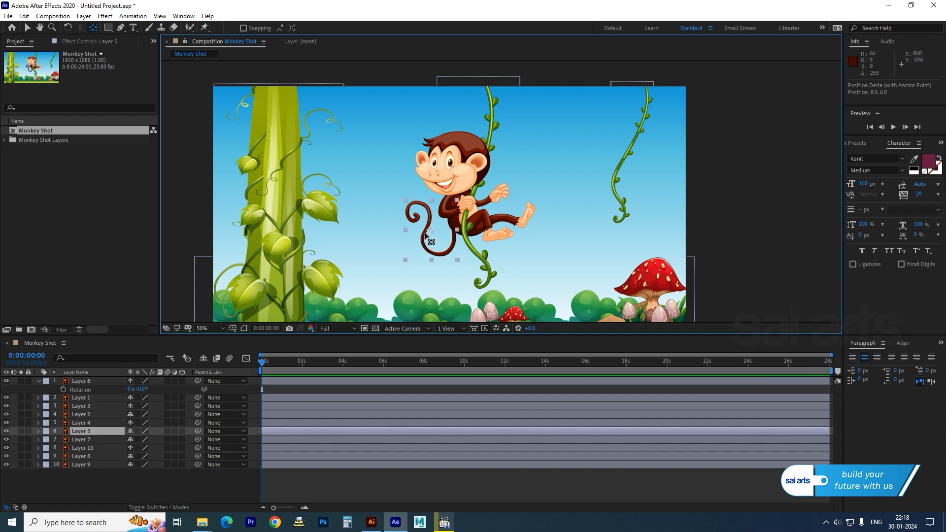
drag(432, 230, 453, 228)
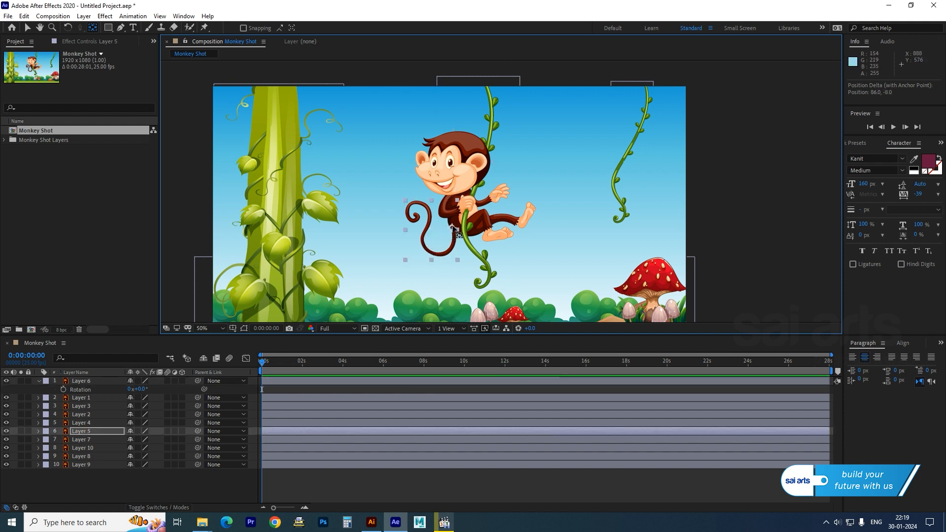
Step: Move the anchor points of both feet (Layer 3 and Layer 2) to the ankles and the free hand's (Layer 4) to the wrist
click(473, 213)
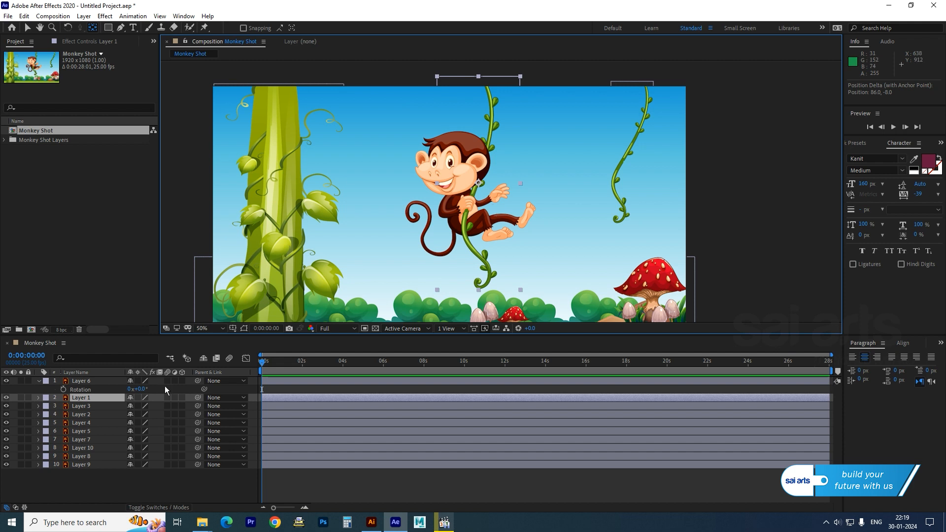
click(81, 407)
key(period)
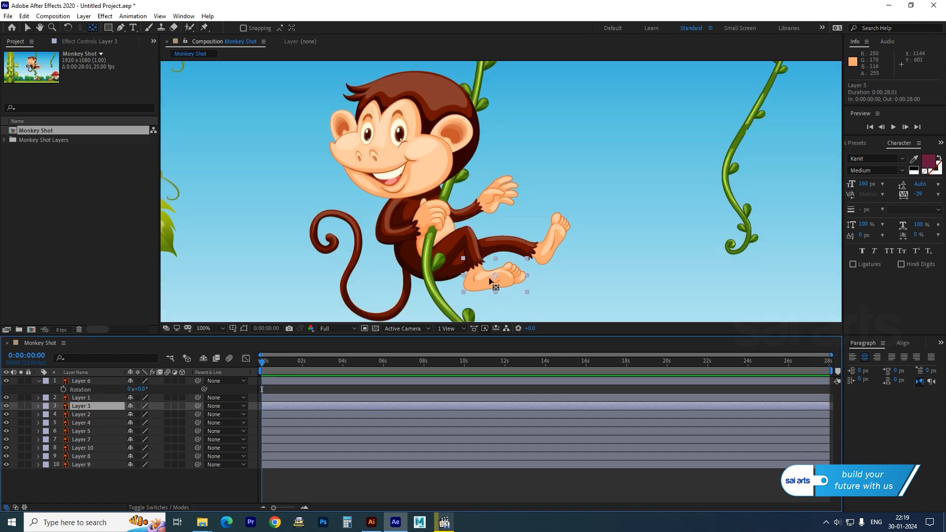
drag(495, 276, 475, 265)
click(92, 414)
drag(547, 239, 532, 252)
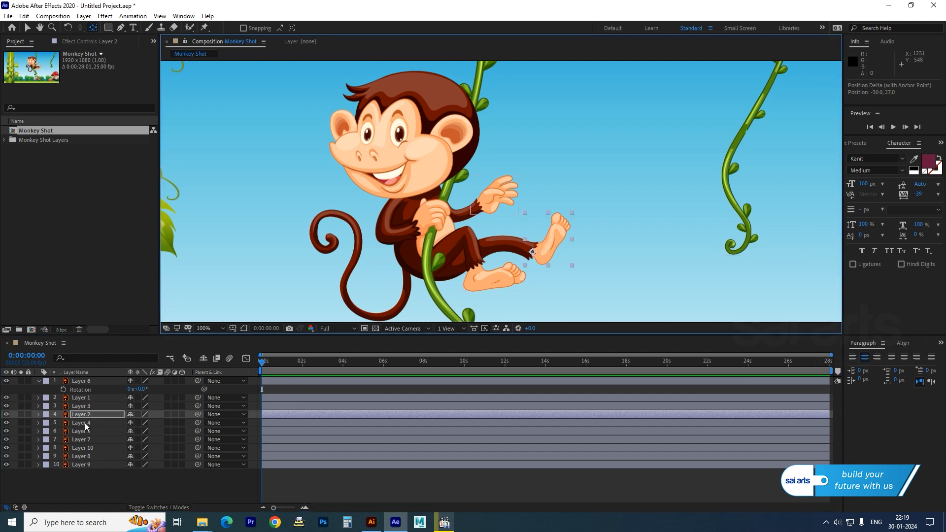
click(505, 203)
drag(495, 195, 476, 206)
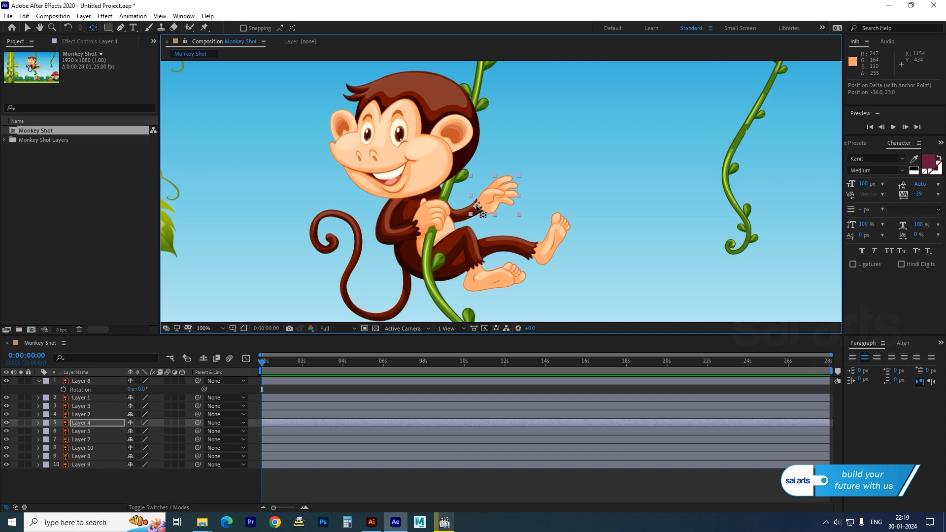
Step: Move the anchor points of the monkey's vine layer (Layer 1) and the separate hanging vine (Layer 10) to the vines' top ends
click(82, 431)
key(comma)
click(80, 398)
drag(477, 184, 482, 80)
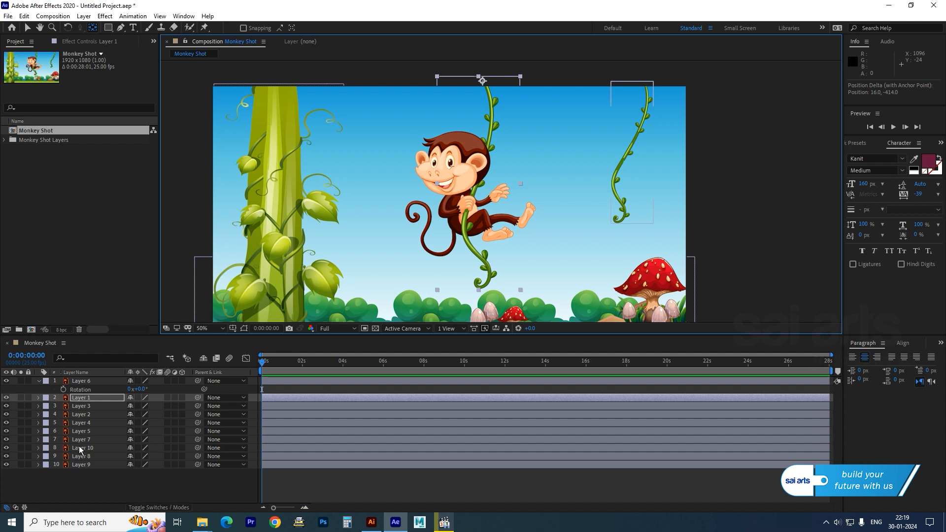
click(78, 448)
drag(630, 152, 647, 83)
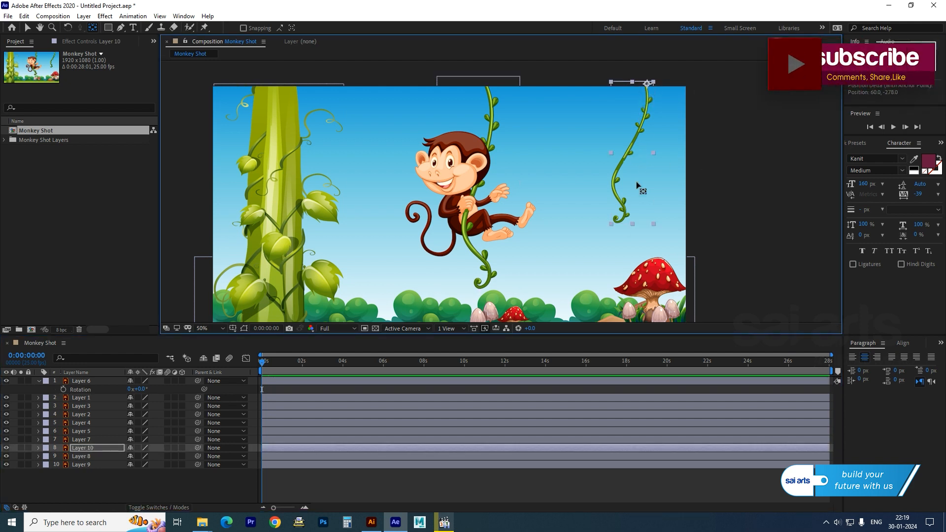
Step: Try rotating the separate hanging vine (Layer 10) about its new anchor point
key(r)
drag(129, 456, 131, 455)
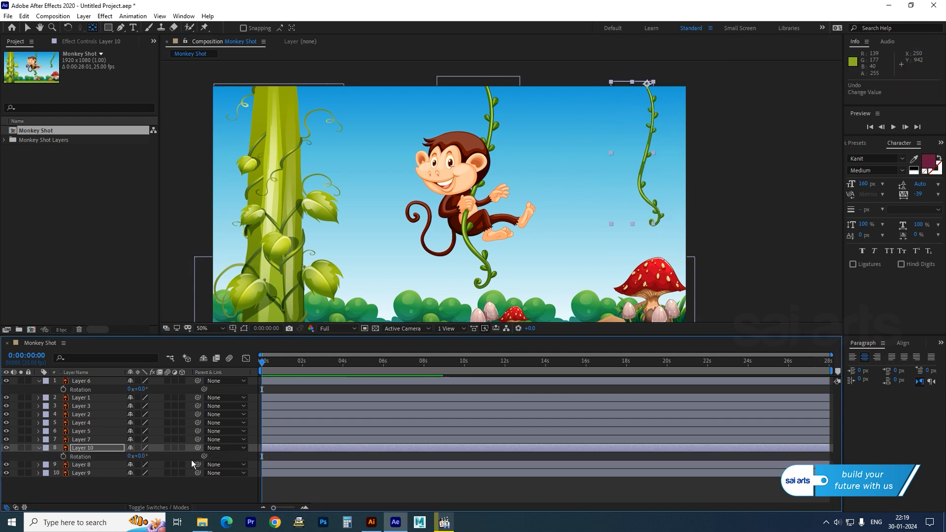
Step: Undo the hanging vine's trial rotation and collapse the open properties of Layer 6 and Layer 10
key(ctrl+z)
click(40, 383)
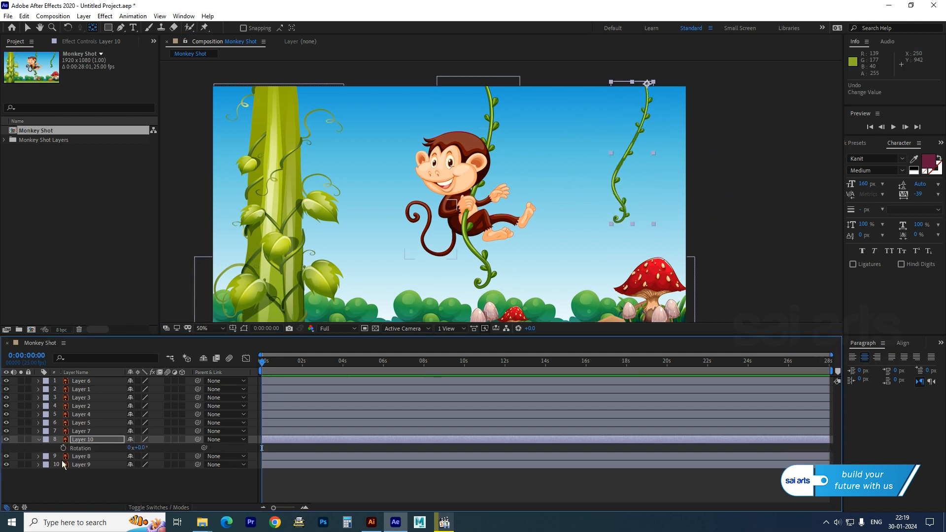
click(38, 439)
click(83, 480)
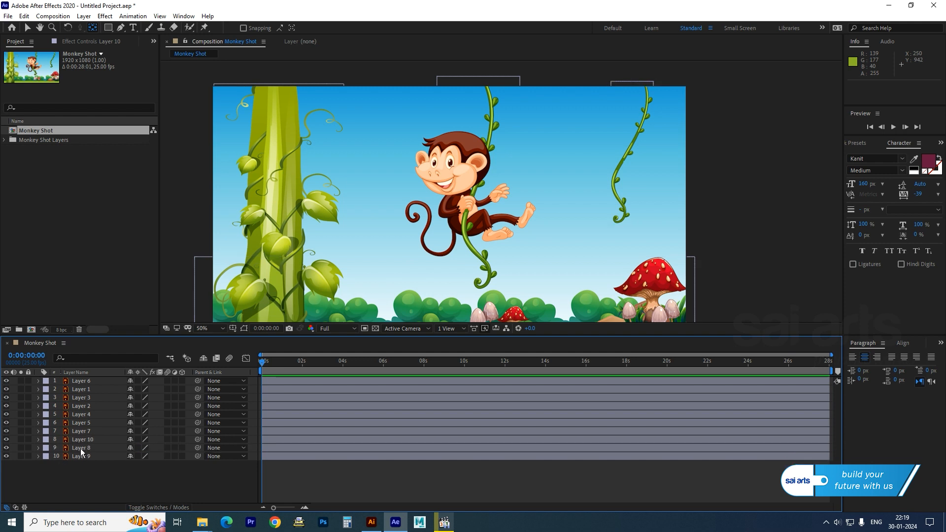
Step: Give the monkey's part layers and its vine (Layers 6, 1, 3, 2, 4 and 5) the Orange label colour
click(84, 422)
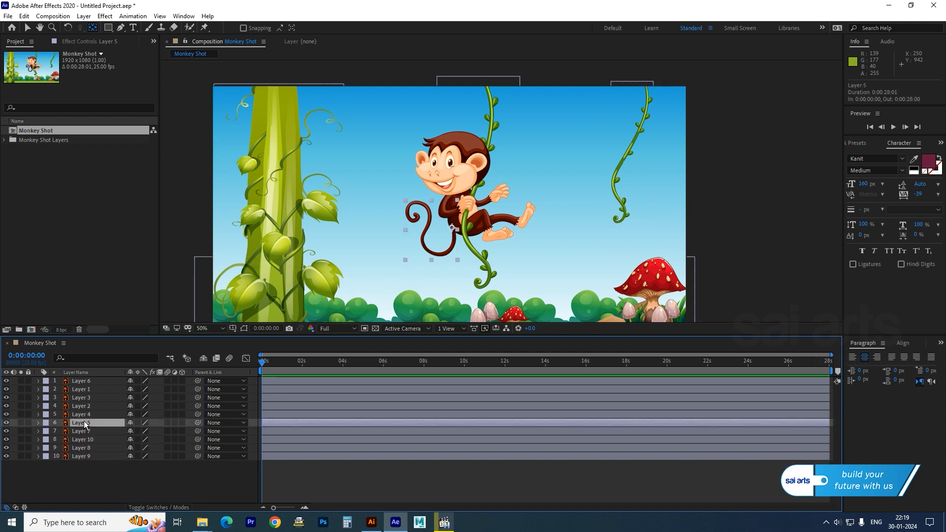
shift+click(83, 383)
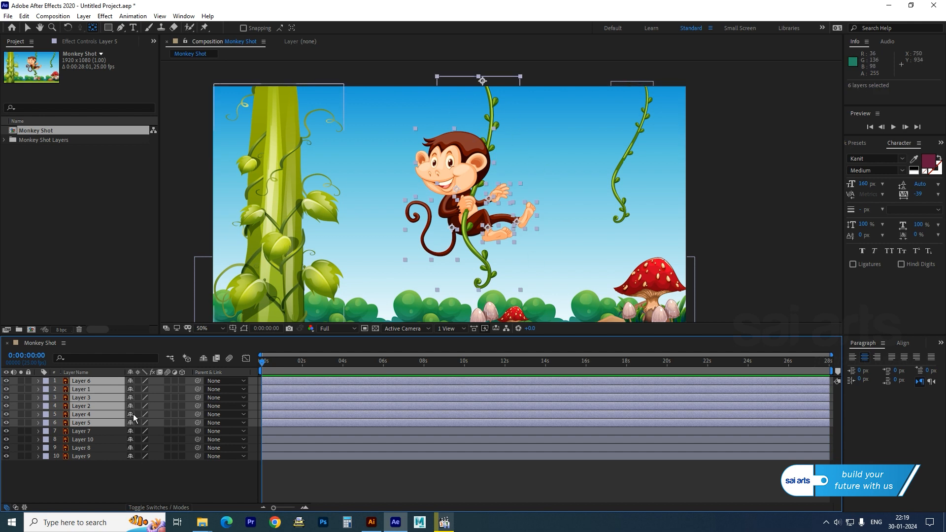
click(45, 422)
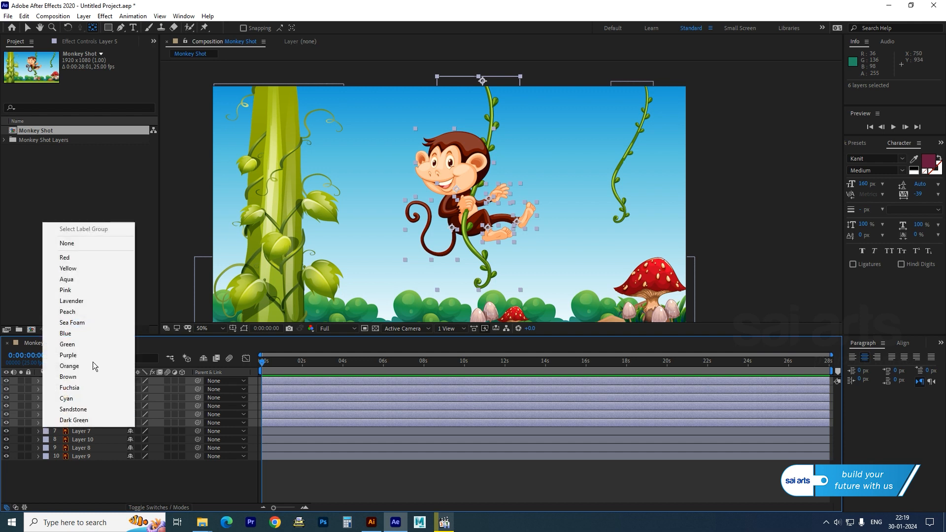
click(89, 366)
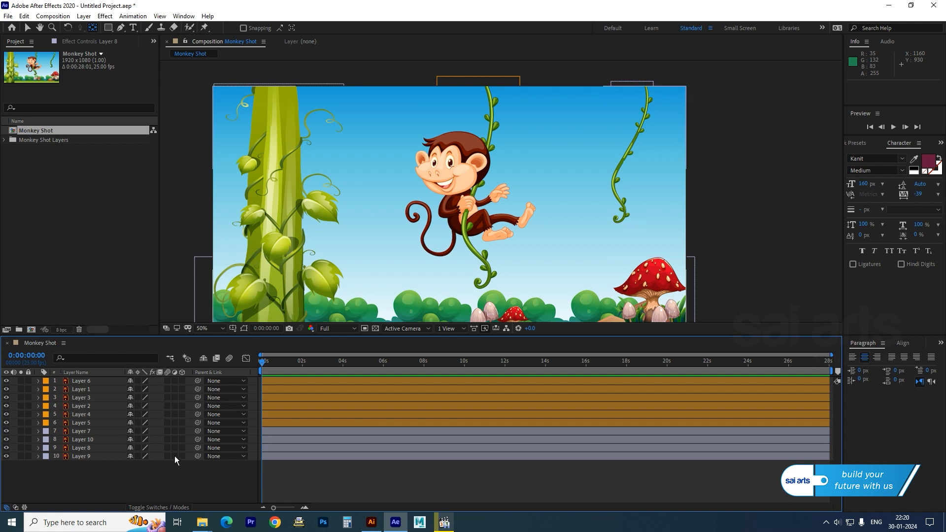
Step: Turn all ten artwork layers into 3D layers and add a two-node camera with the offered Custom preset settings
drag(182, 456, 182, 421)
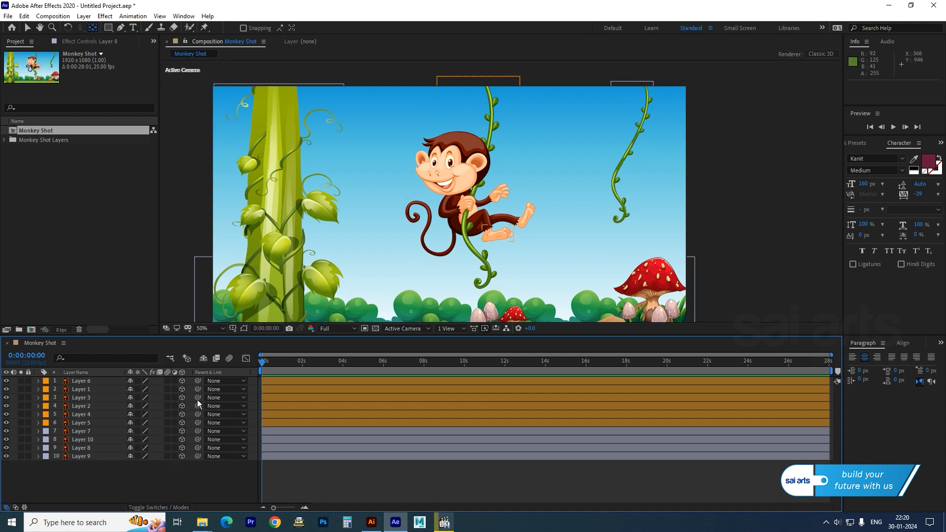
right_click(128, 468)
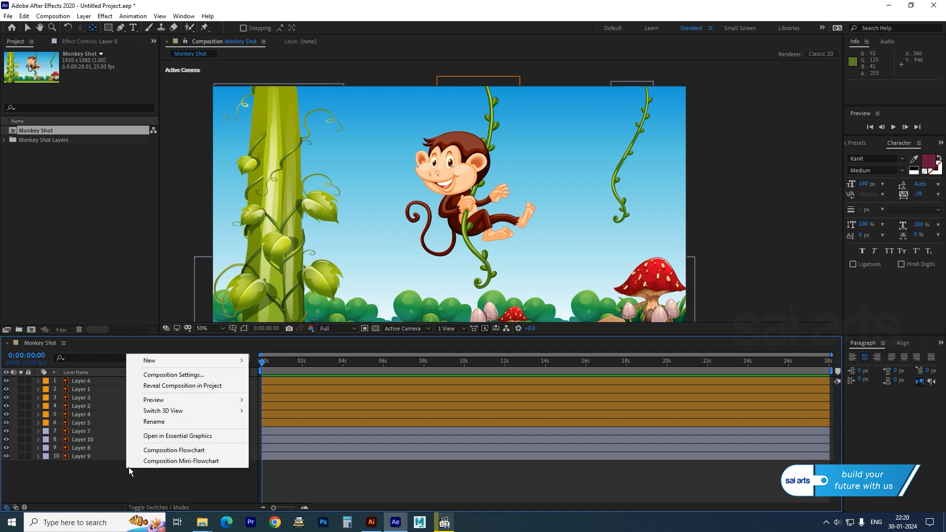
mouse_move(158, 361)
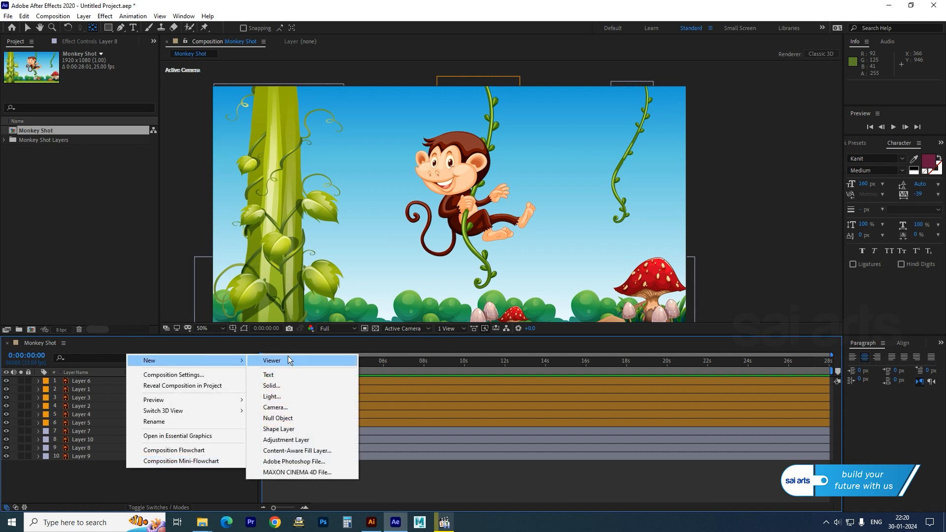
click(290, 407)
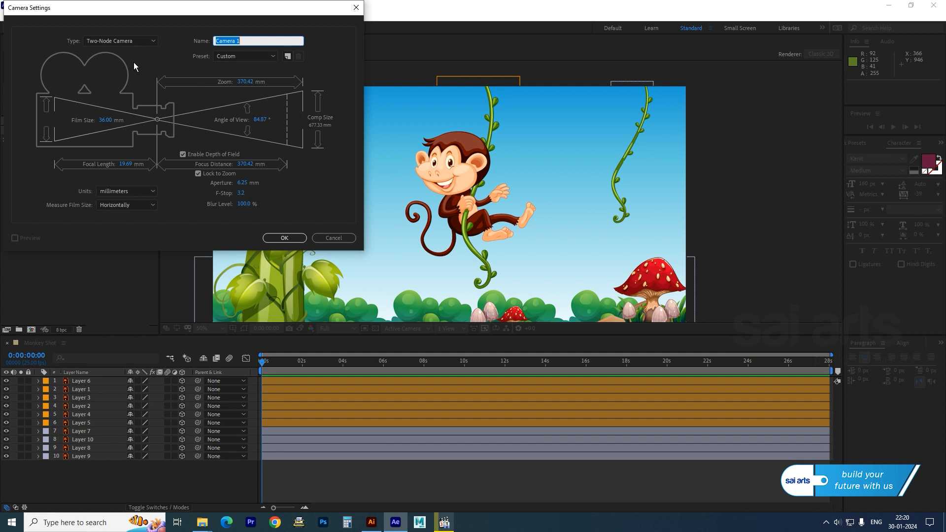
click(284, 237)
Step: Show the composition as two horizontal views and switch to the Selection tool
scroll(452, 208, down, 2)
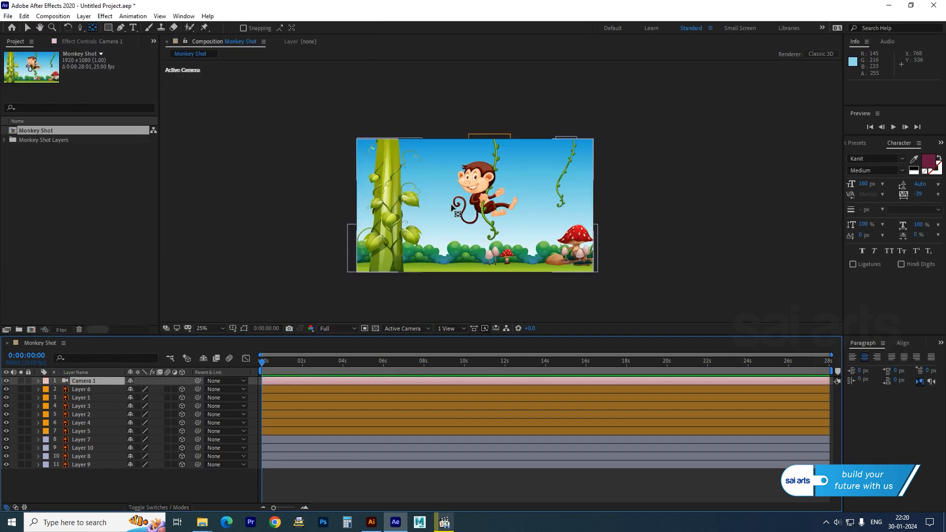
scroll(493, 197, up, 2)
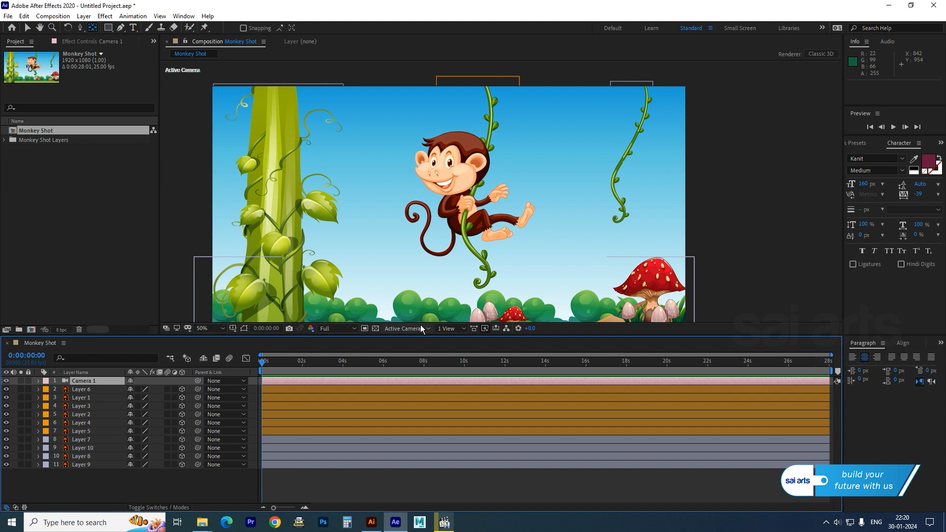
click(448, 328)
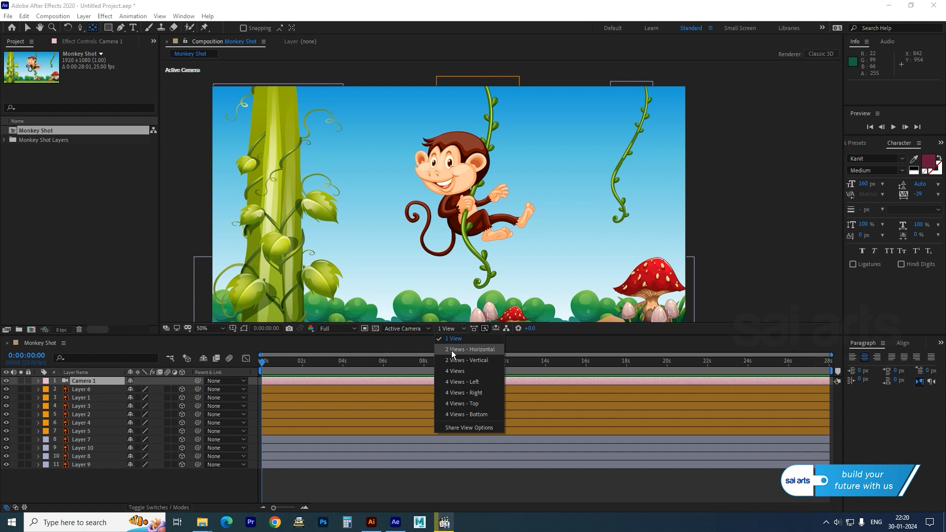
click(451, 350)
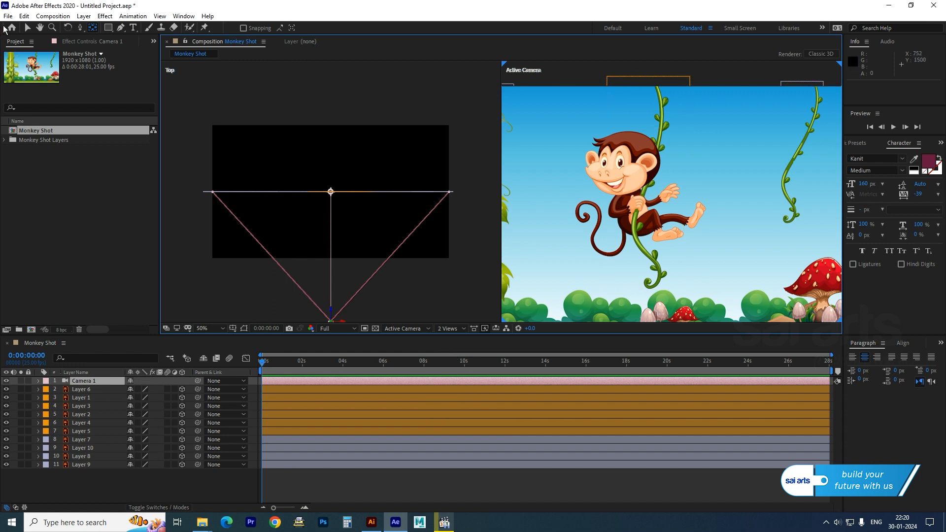
click(28, 30)
Step: Push the sky background (Layer 9) back in depth to Z 572 and scale it to 169%
click(97, 466)
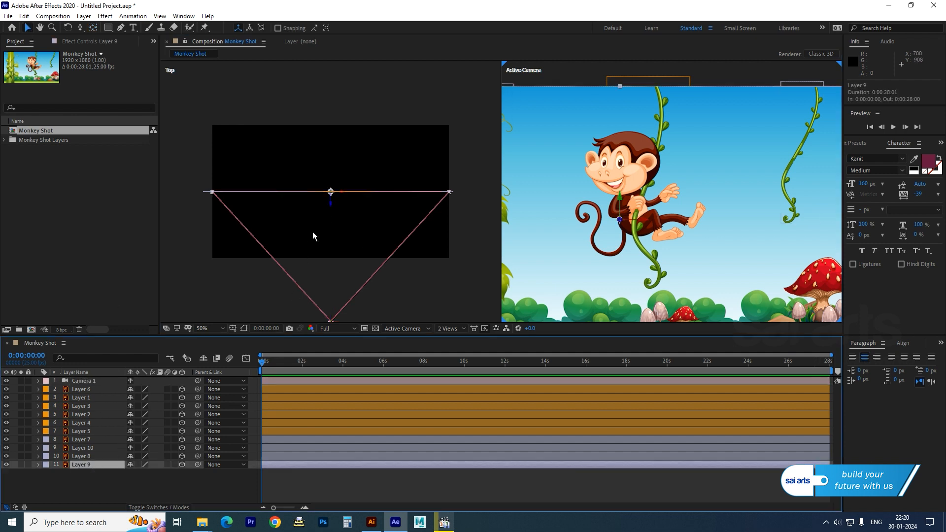
drag(331, 207, 330, 149)
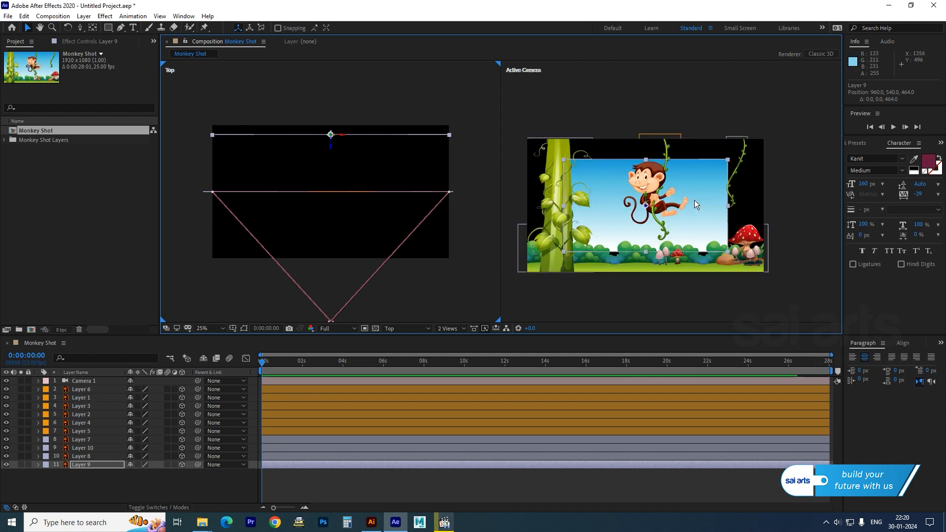
drag(334, 146, 334, 138)
key(s)
drag(139, 472, 169, 468)
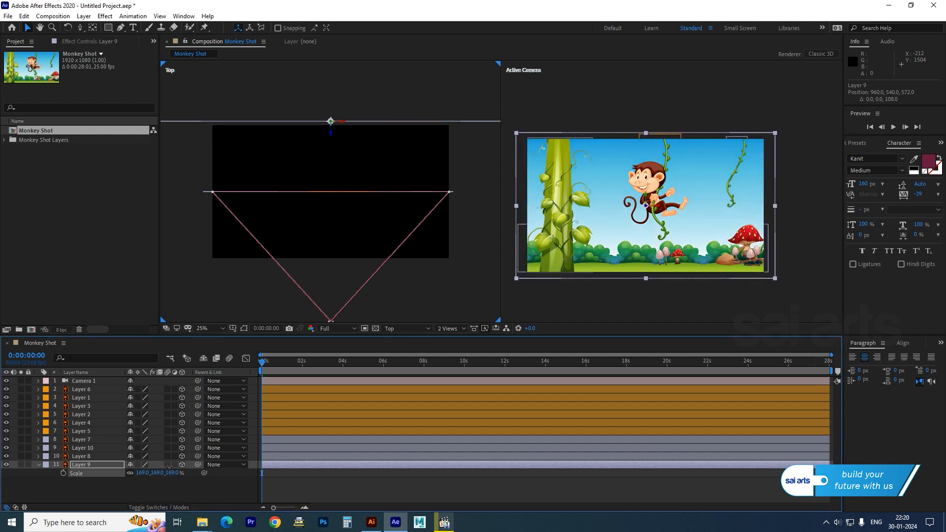
Step: Place the ground with bushes and mushrooms (Layer 8) at Z 340 and Y 1006.5, scaled to 170%
click(81, 456)
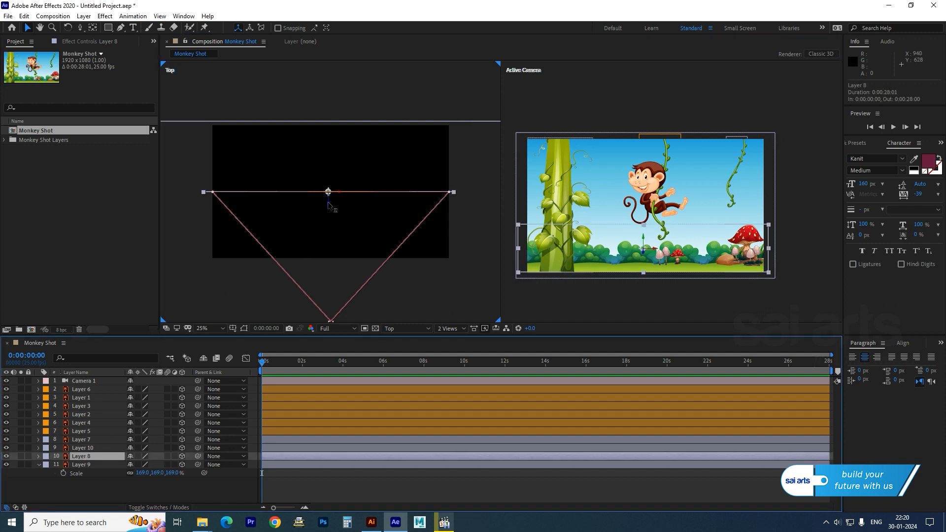
drag(328, 205, 328, 183)
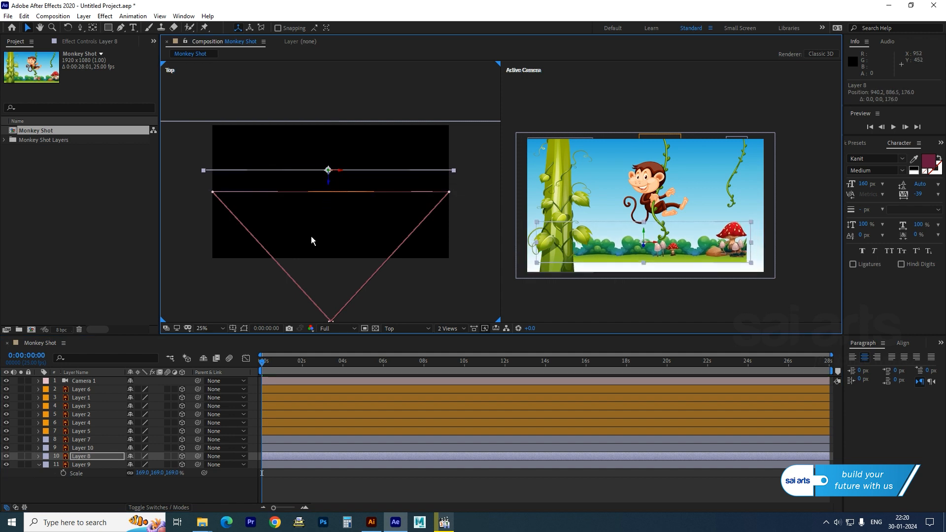
key(ctrl+z)
key(p)
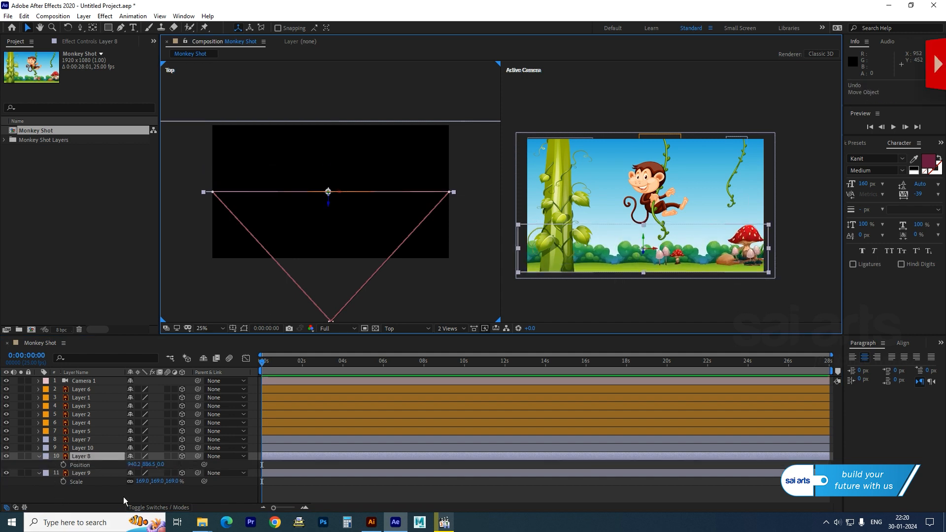
drag(159, 465, 306, 446)
key(s)
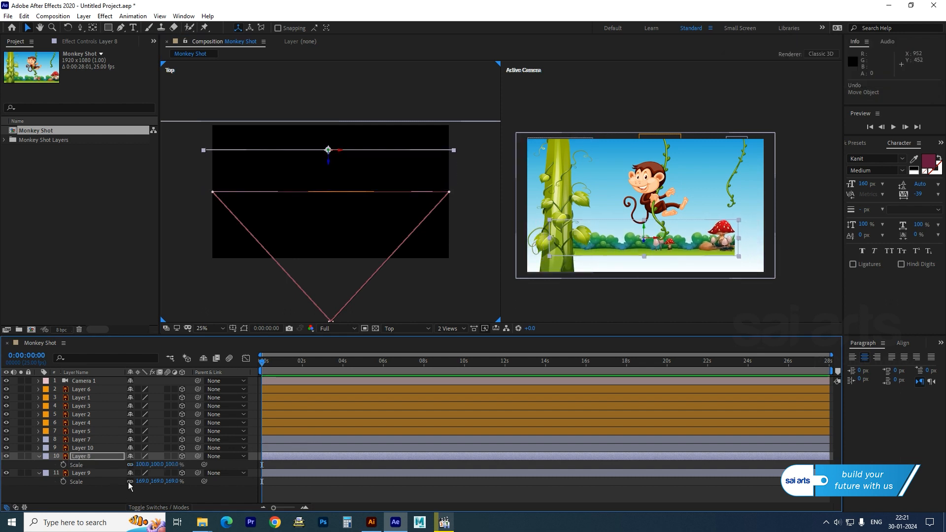
drag(143, 464, 184, 457)
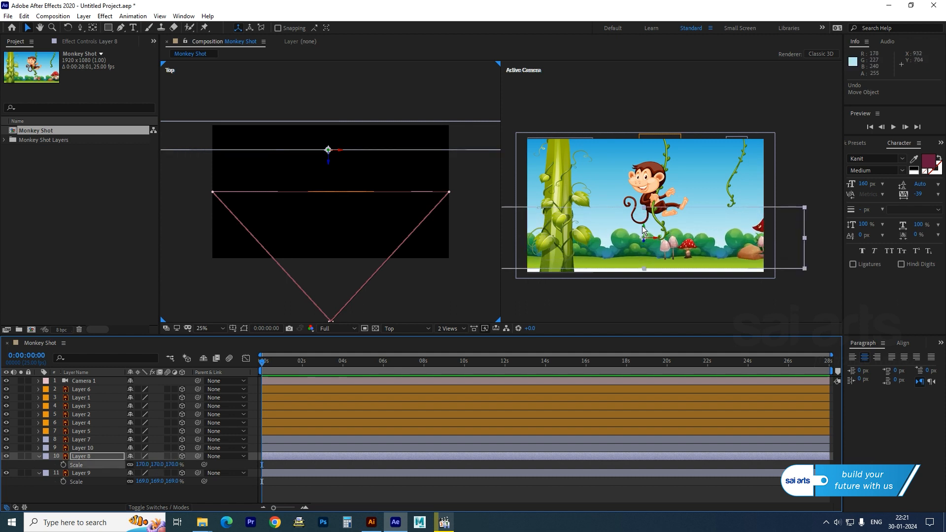
drag(642, 227, 643, 244)
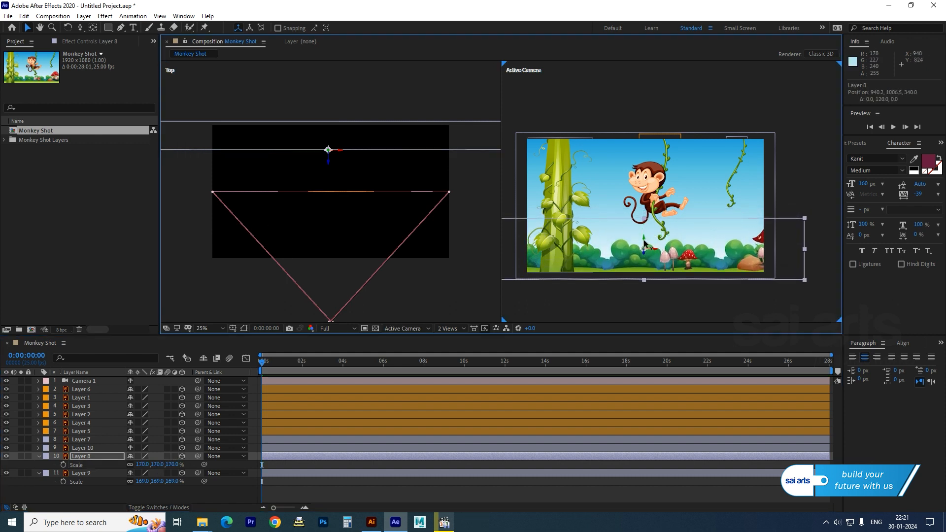
Step: Place the separate hanging vine (Layer 10) at Z 180 and Y -129.5, scaled to 118%
click(86, 448)
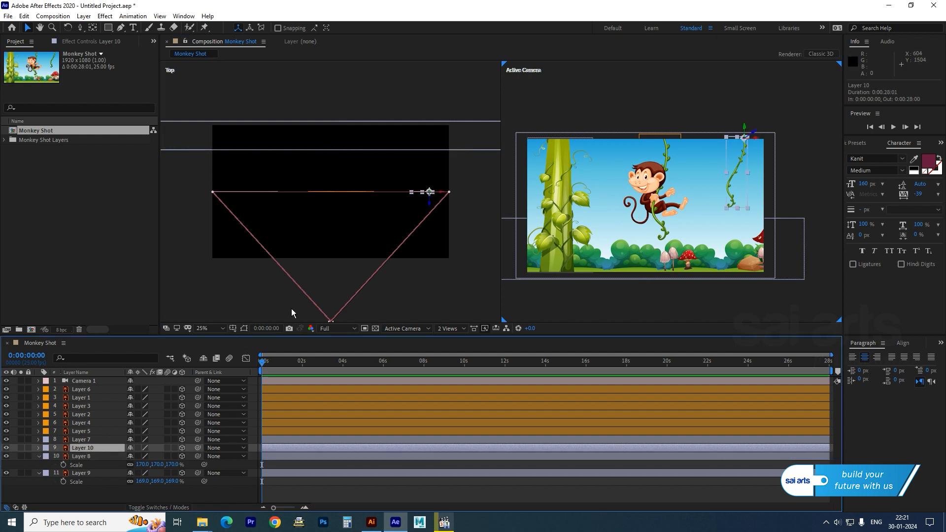
drag(430, 206, 436, 186)
key(s)
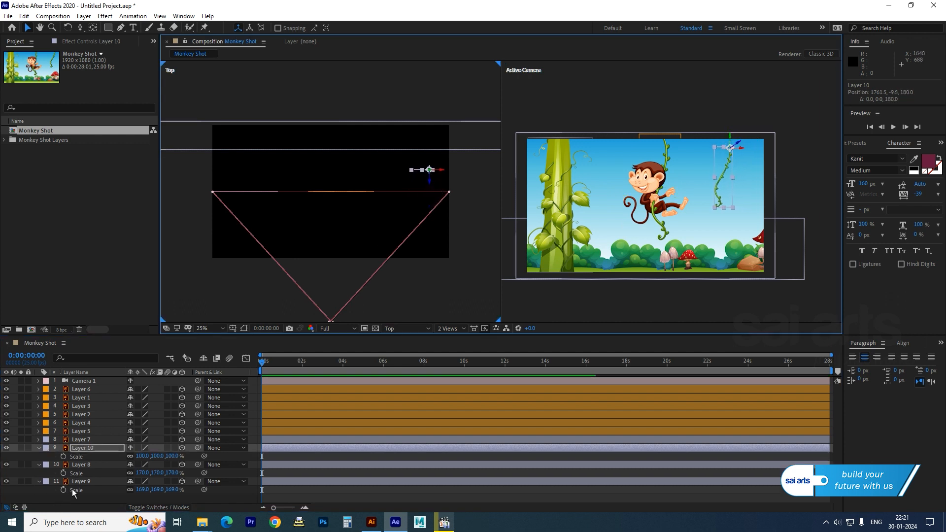
drag(144, 456, 150, 456)
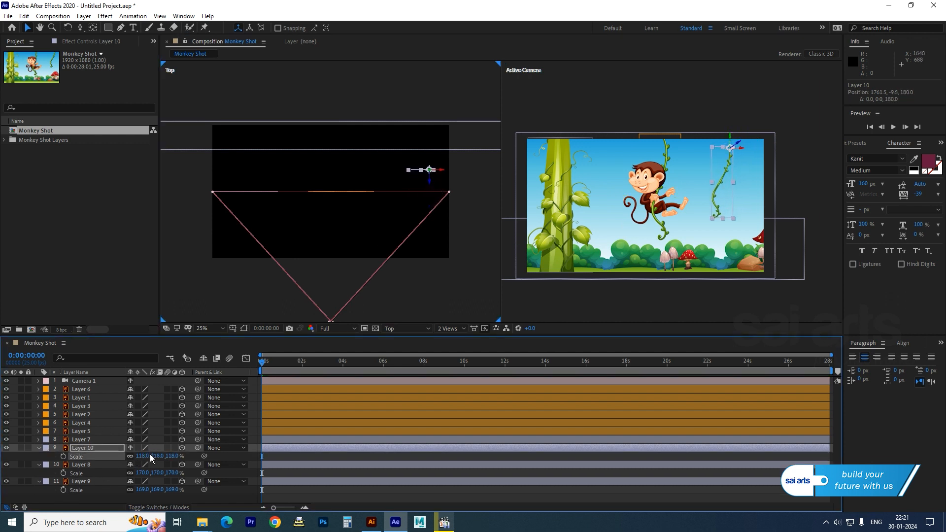
drag(730, 138, 731, 124)
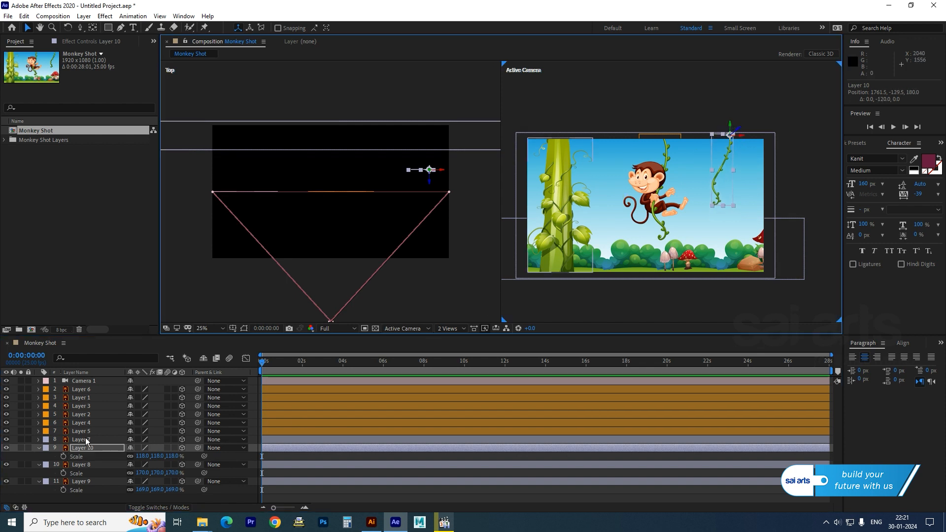
Step: Push the beanstalk (Layer 7) back in depth to Z 72 and scale it to 124%
click(556, 168)
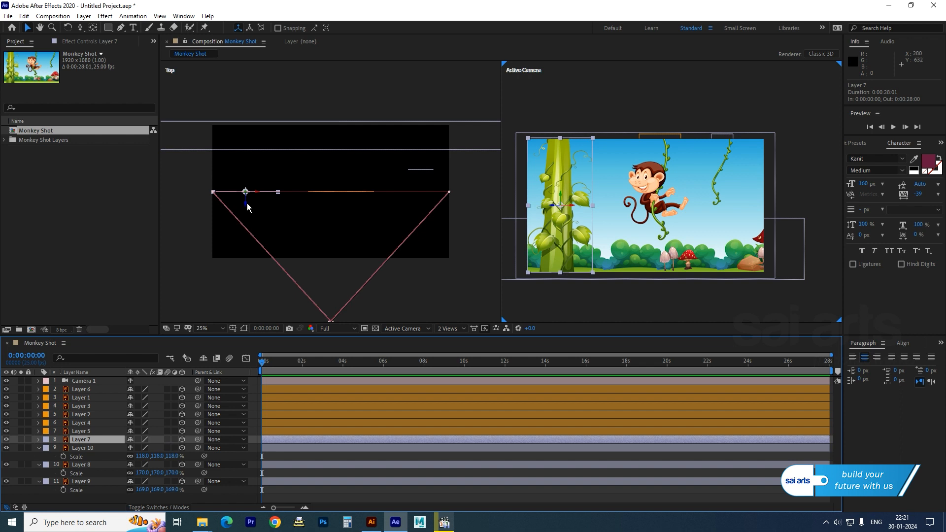
drag(245, 203, 245, 194)
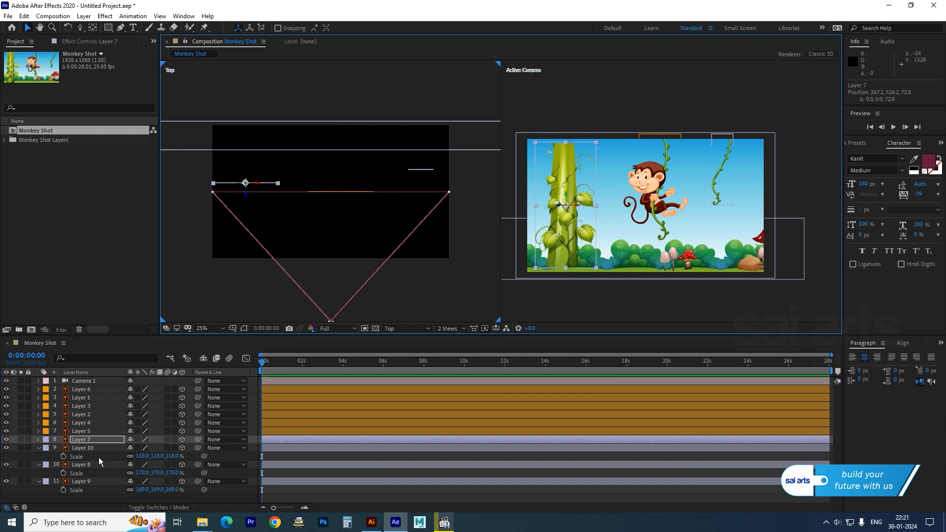
key(s)
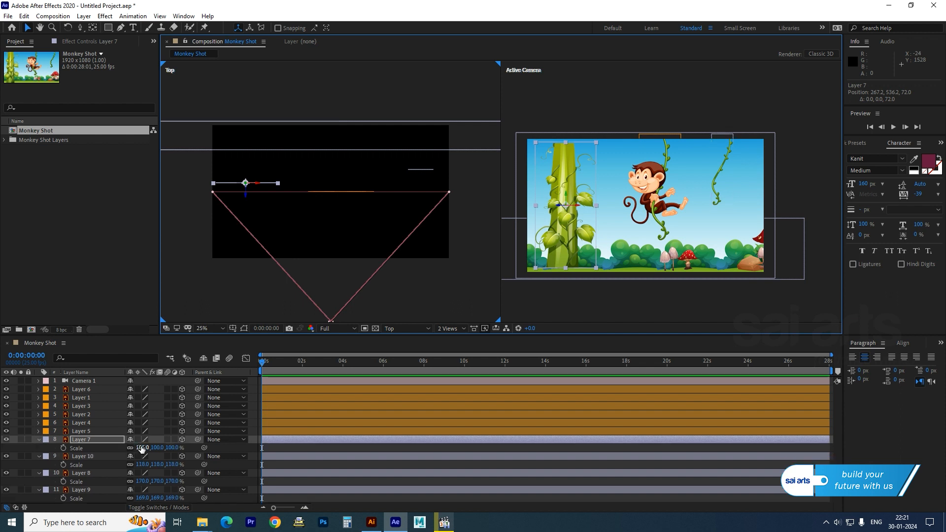
drag(143, 447, 152, 446)
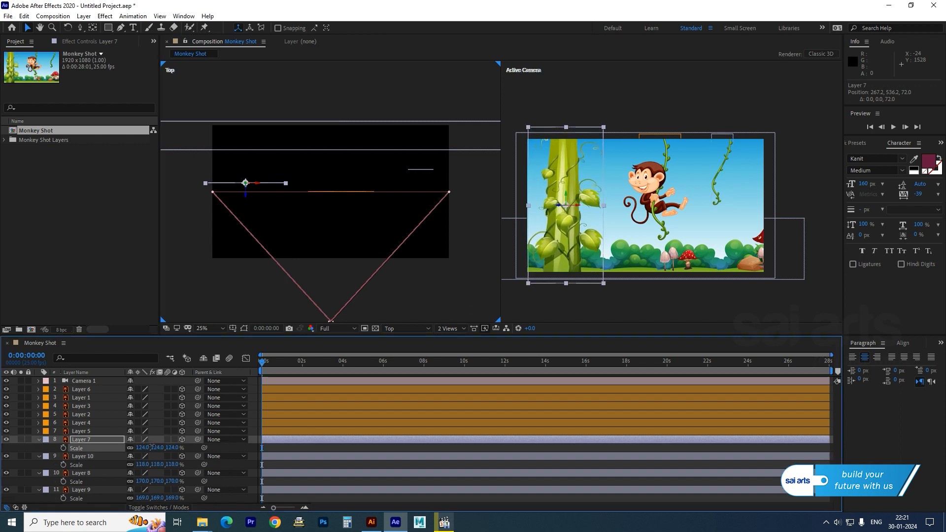
Step: Collapse the open Scale properties of the background layers in the timeline
click(40, 448)
click(39, 457)
click(39, 465)
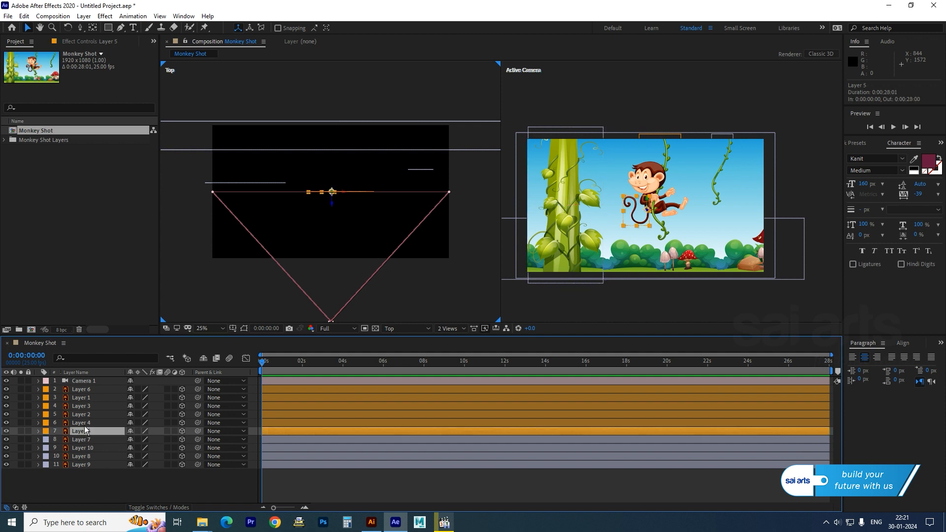
Step: Change the label colour of the monkey's vine (Layer 1) to Yellow and select the tail (Layer 5)
click(81, 399)
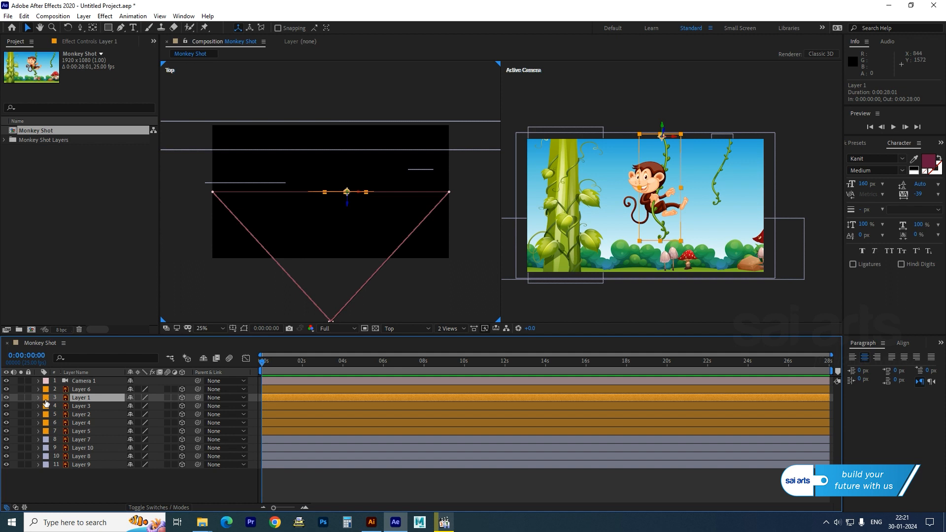
click(45, 399)
click(84, 246)
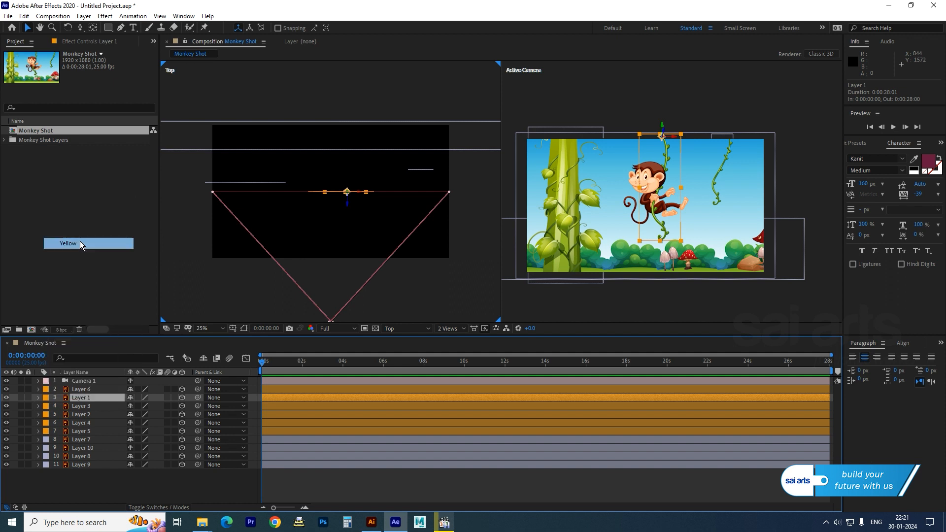
click(82, 432)
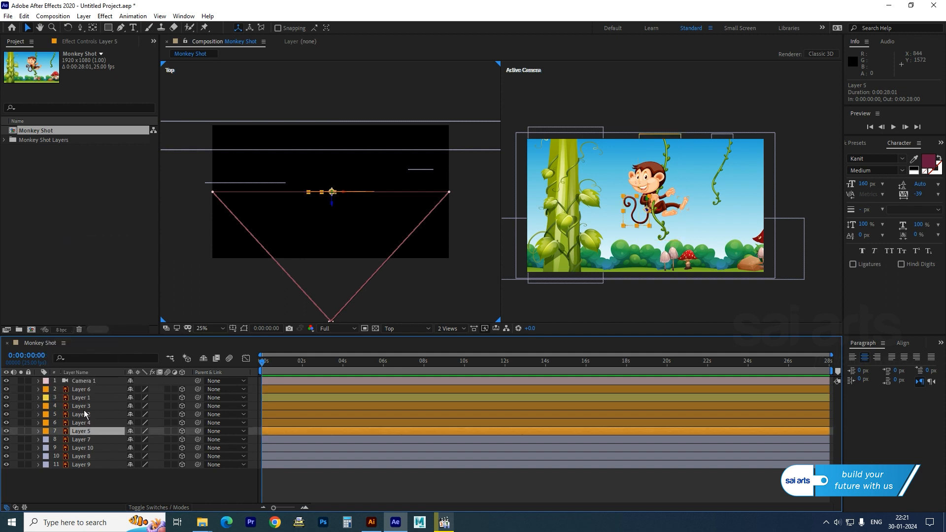
Step: Parent the monkey's body parts (Layers 6, 3, 2, 4 and 5) to the monkey's vine (Layer 1)
shift+click(82, 391)
ctrl+click(82, 398)
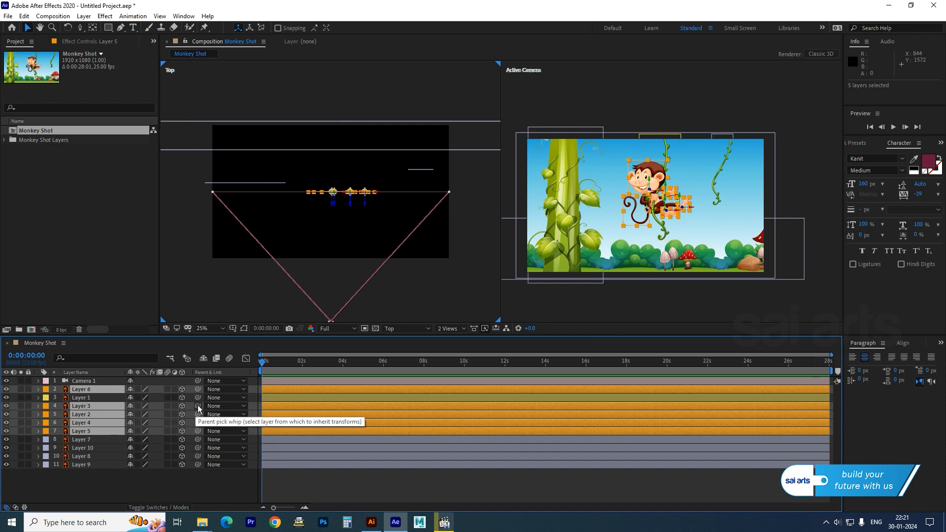
drag(198, 406, 89, 399)
Step: Push the monkey's vine (Layer 1) back in depth to Z 243
click(79, 399)
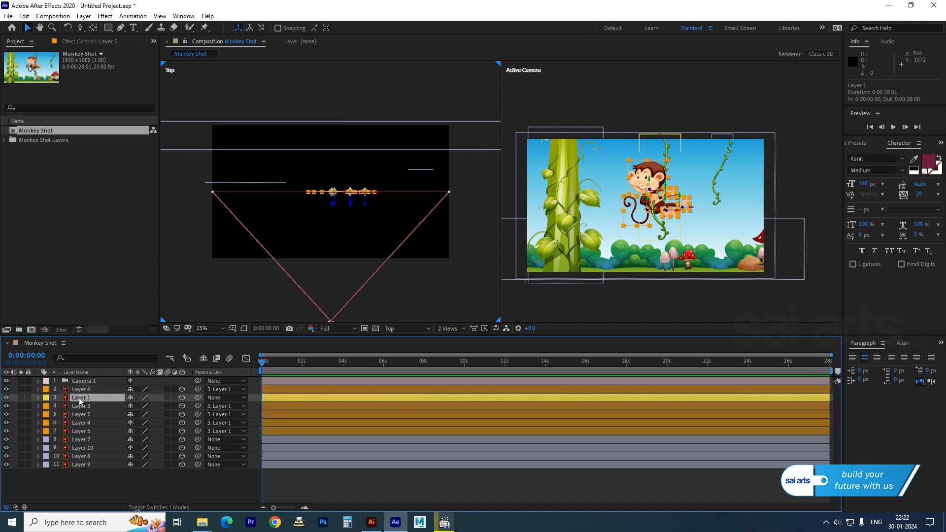
key(p)
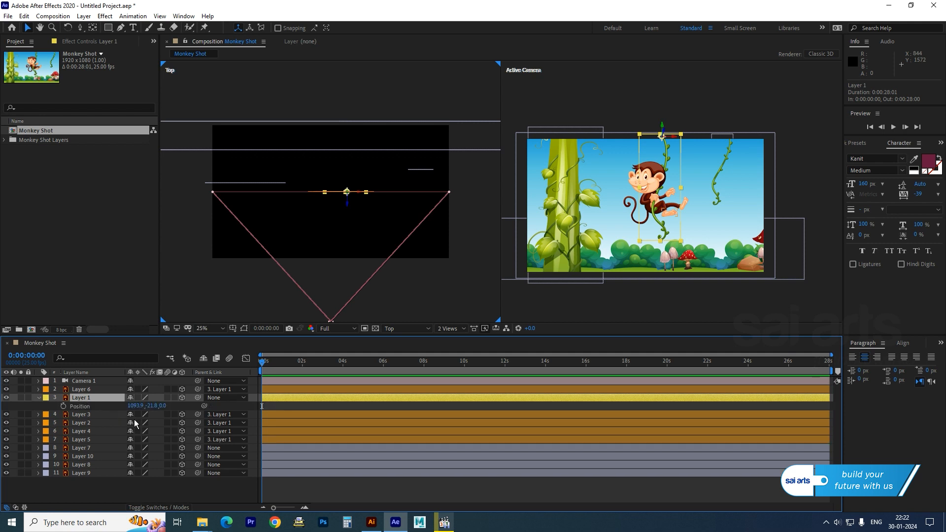
drag(158, 407, 261, 383)
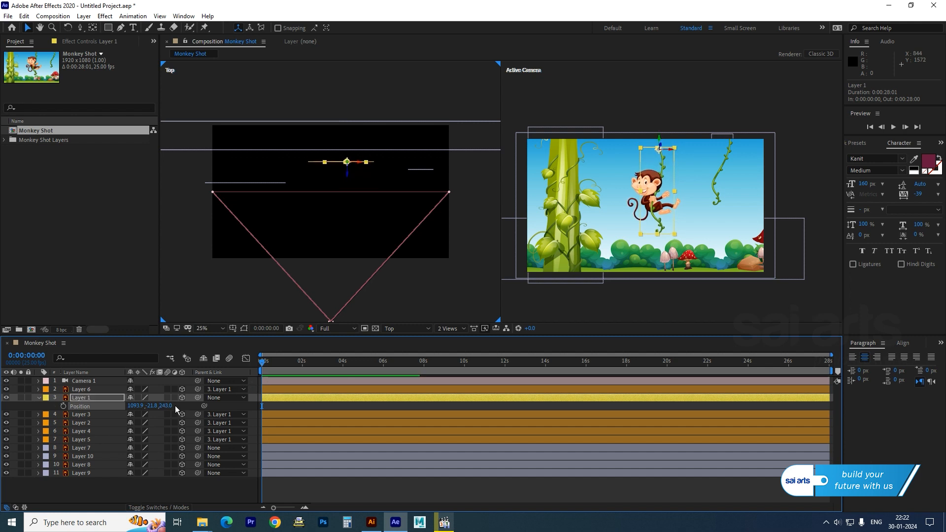
Step: Scale the monkey's vine (Layer 1) to 121%, undoing the mistaken scale entry
key(s)
mouse_move(142, 405)
mouse_down()
mouse_move(150, 404)
mouse_move(142, 402)
mouse_up()
click(141, 406)
text(71)
key(Return)
key(ctrl+z)
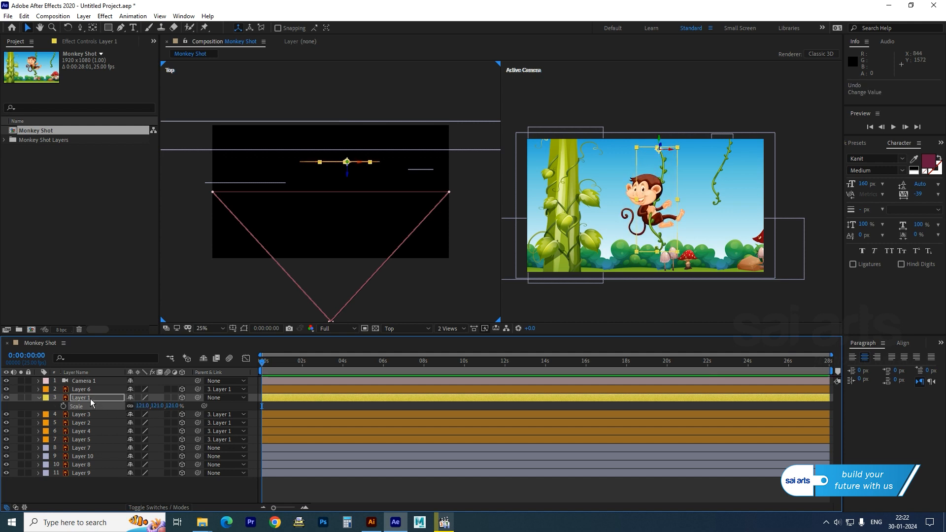
Step: Raise the monkey's vine (Layer 1) to Y -173 and collapse its Position property
click(91, 400)
key(p)
drag(150, 407, 58, 422)
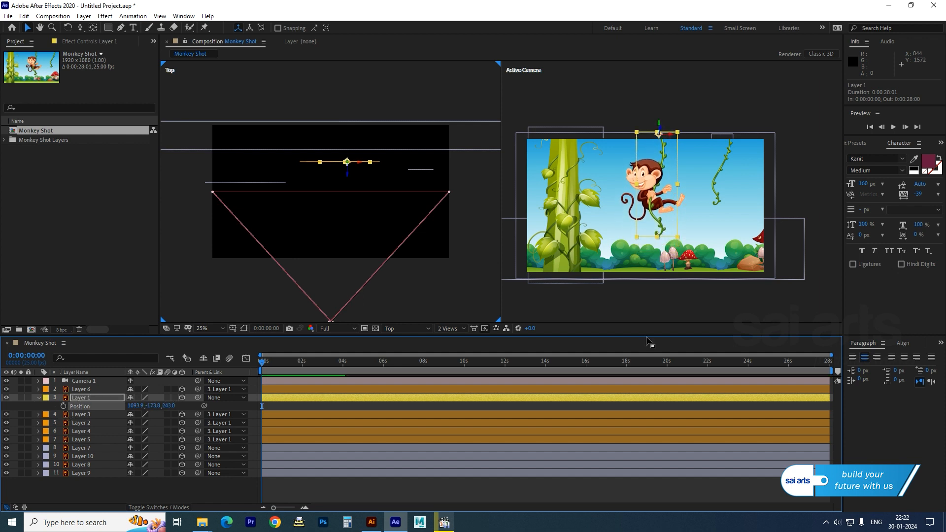
key(p)
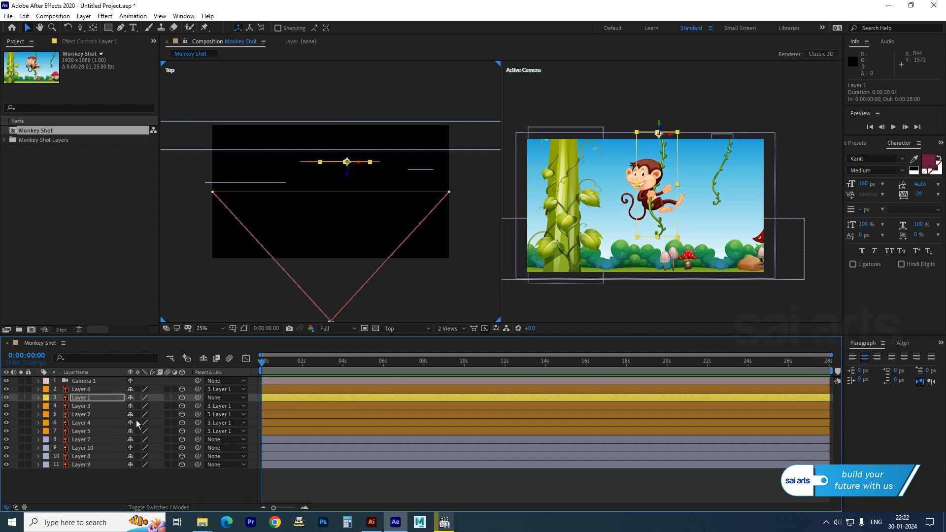
Step: Switch the composition viewer to a single Active Camera view and fit it to the available space
click(449, 328)
click(456, 345)
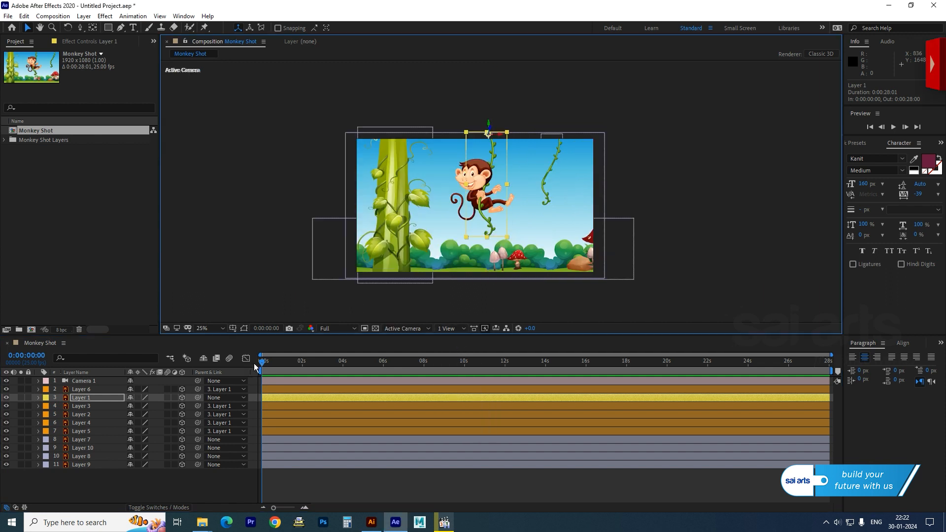
click(209, 330)
click(217, 339)
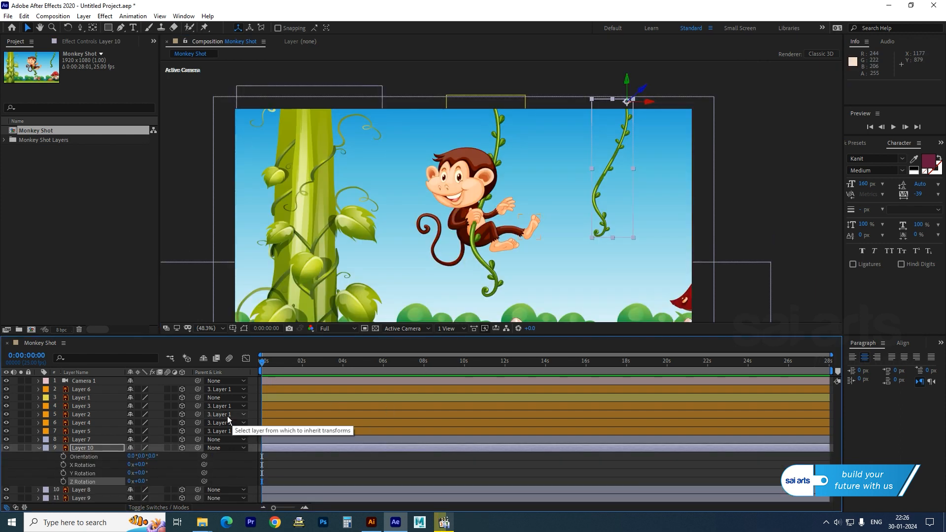
Step: Start animating the Z Rotation of the separate vine (Layer 10) with a -3° keyframe at the beginning
drag(138, 481, 139, 482)
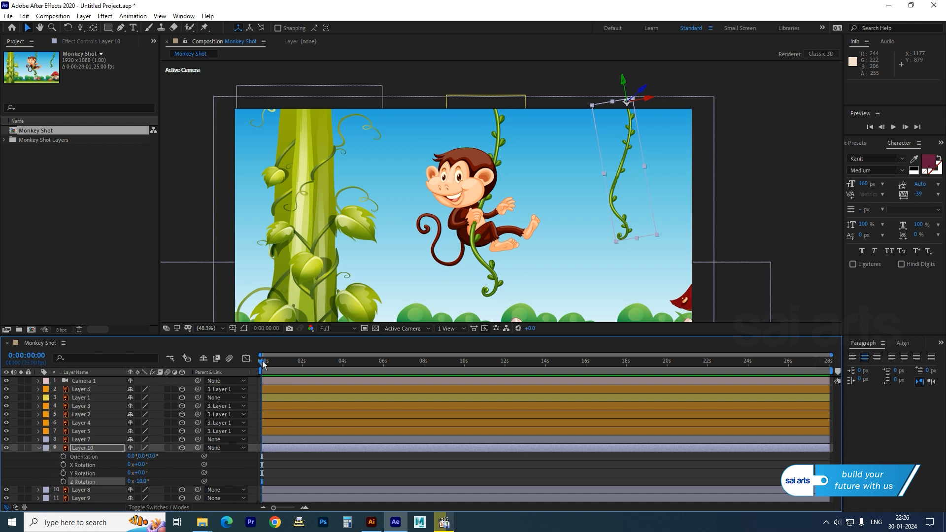
click(63, 482)
drag(145, 481, 149, 483)
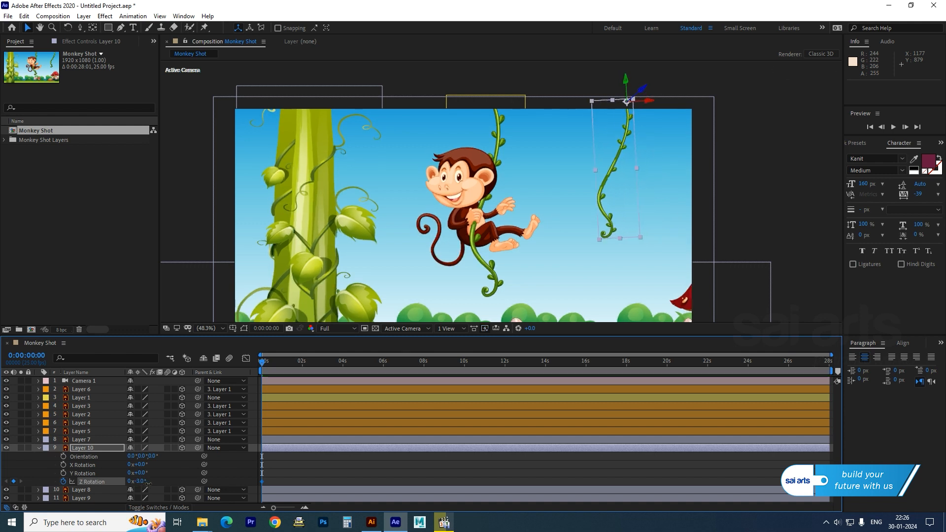
click(143, 481)
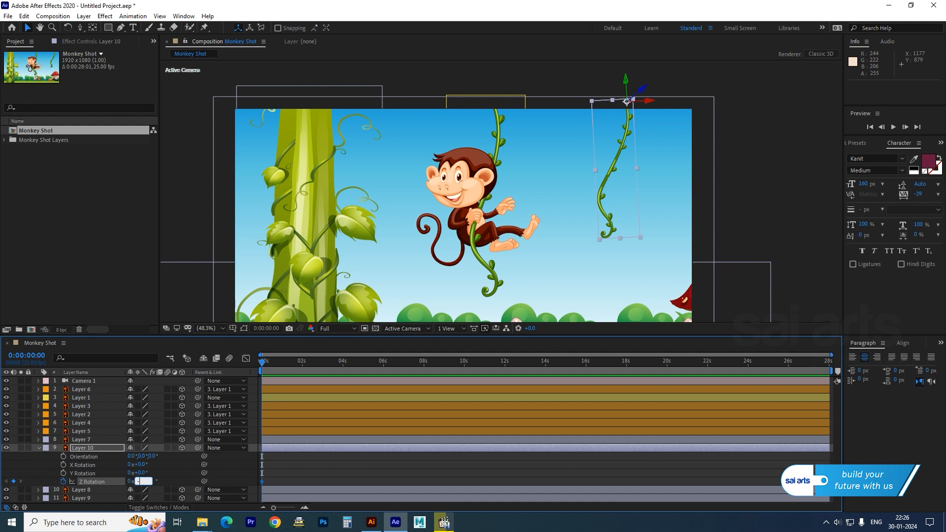
key(Return)
Step: Keyframe Layer 10's Z Rotation at -17° at about 2 seconds and preview the motion
drag(275, 369, 302, 373)
drag(137, 485, 134, 482)
key(space)
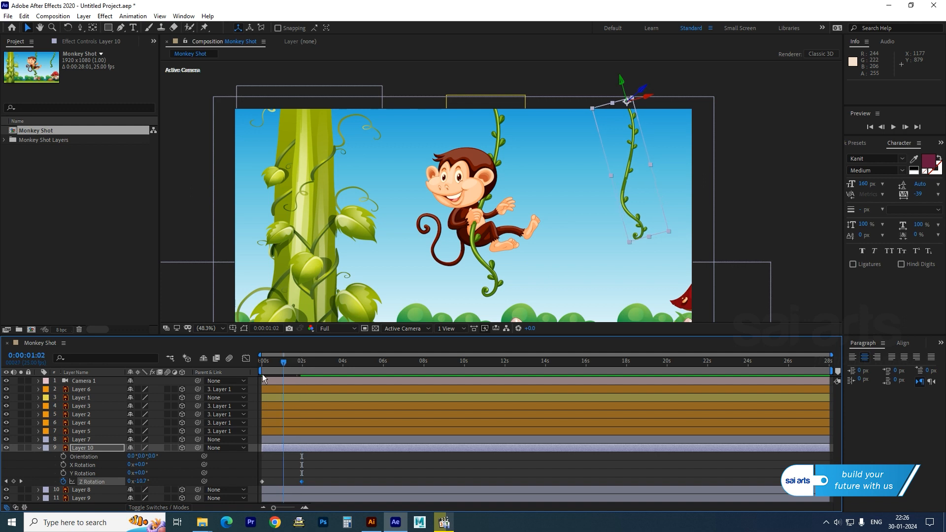
Step: Return Layer 10's Z Rotation to -3° at 0:00:04:03 and play back the swing
drag(368, 377, 345, 382)
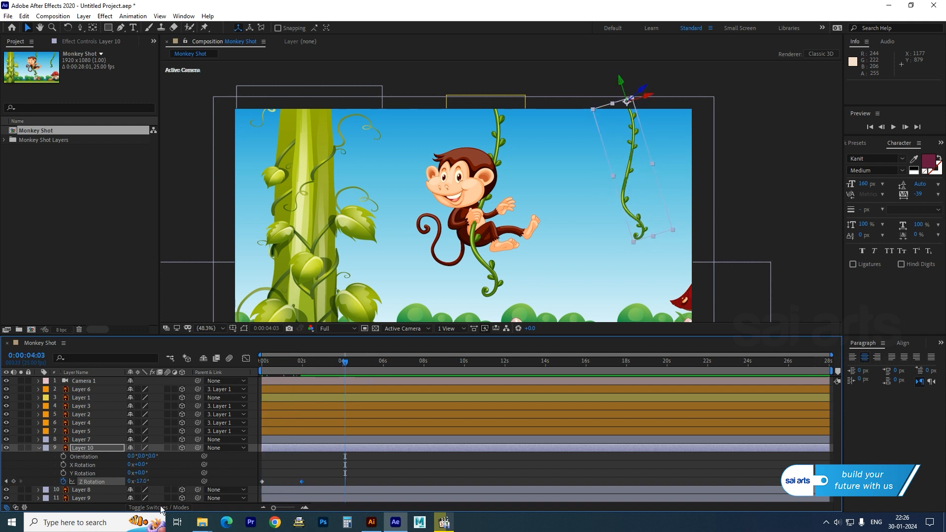
click(141, 481)
text(-3)
key(Return)
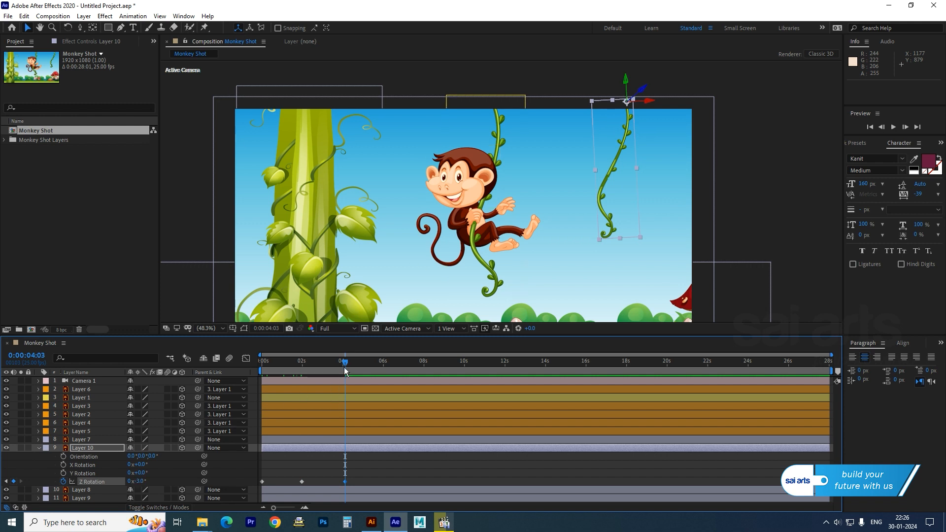
key(space)
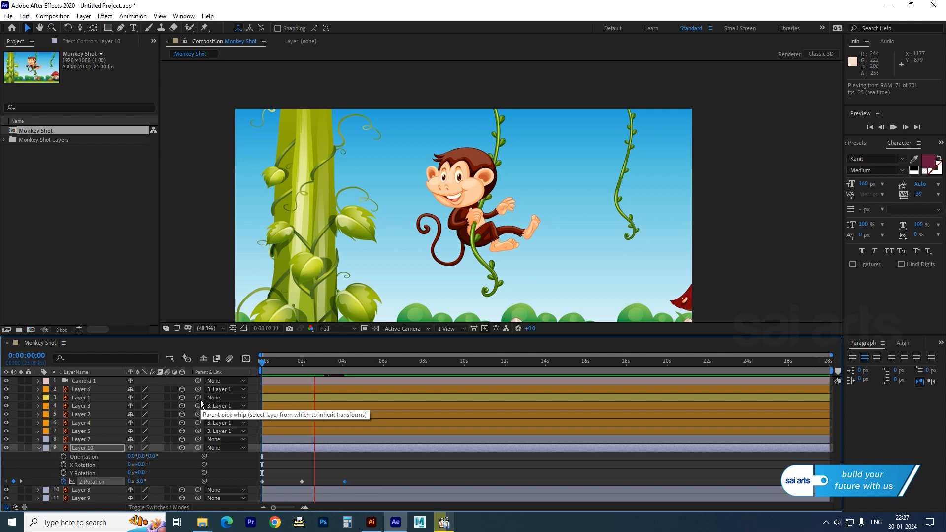
key(space)
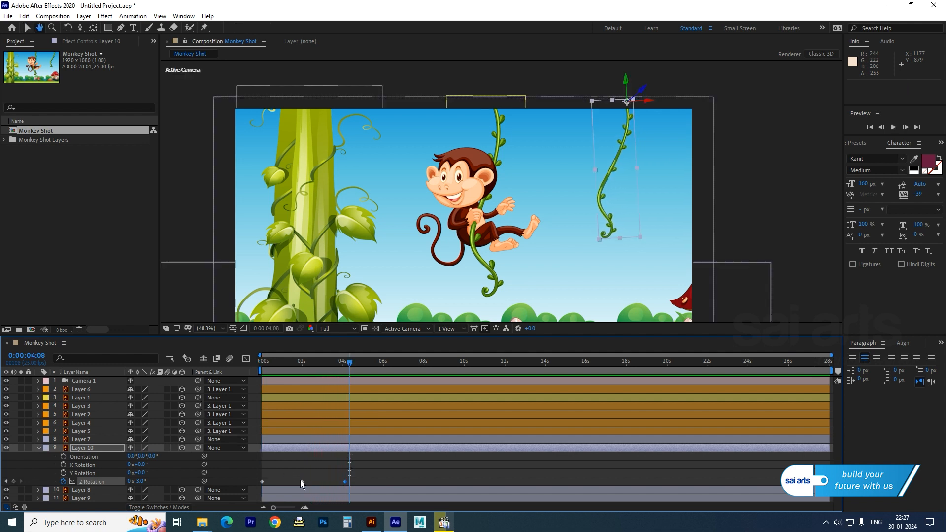
Step: Apply Easy Ease to all three Z Rotation keyframes of Layer 10 and preview the smoothed swing
drag(368, 471, 255, 487)
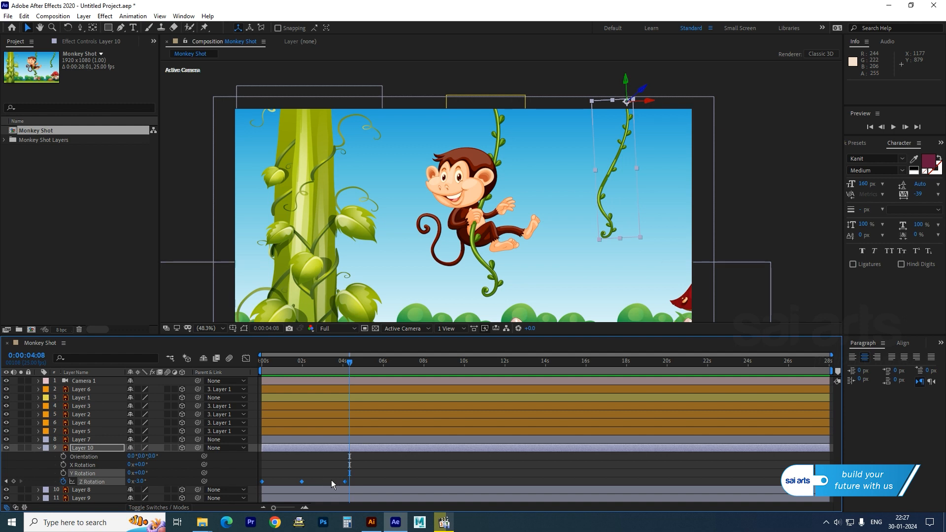
right_click(346, 484)
mouse_move(386, 474)
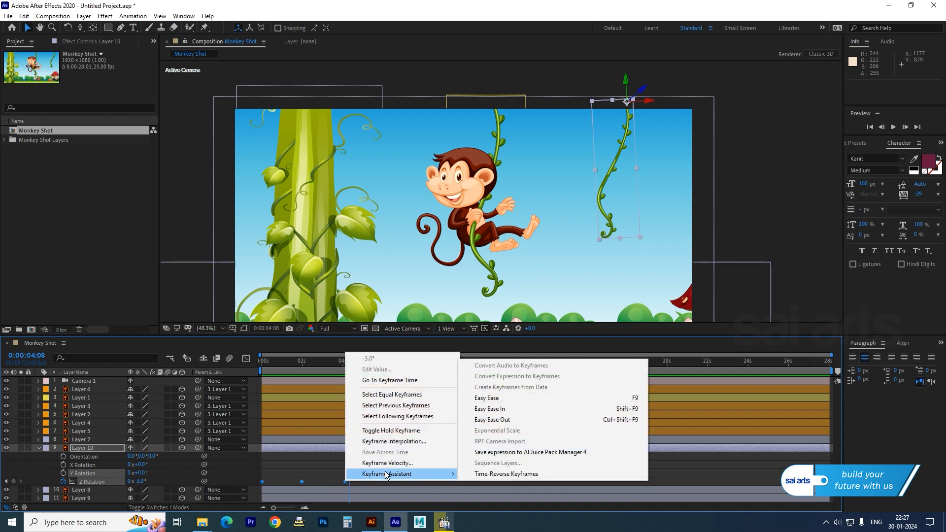
click(509, 400)
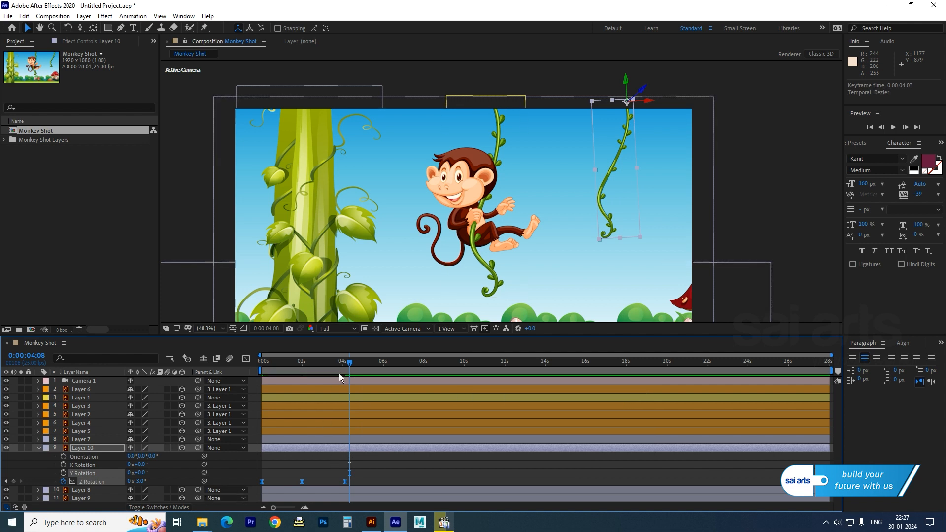
key(Home)
key(space)
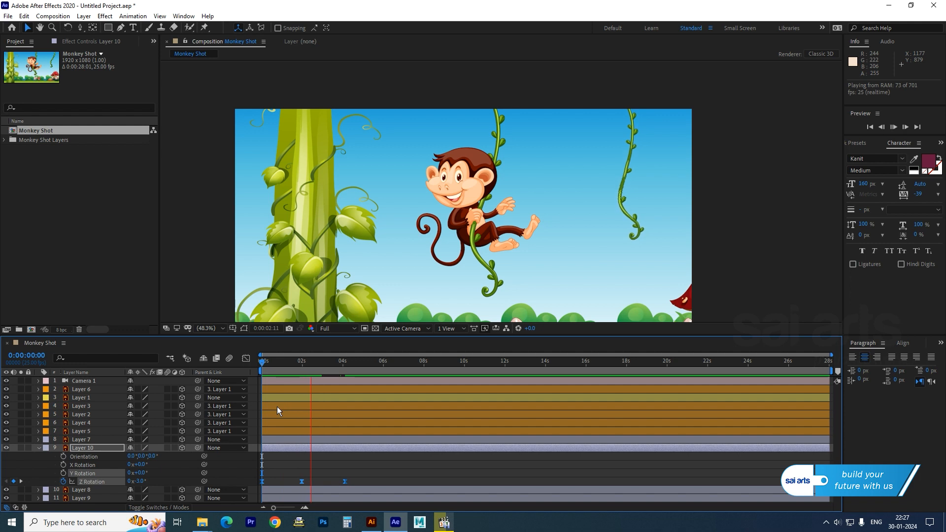
key(space)
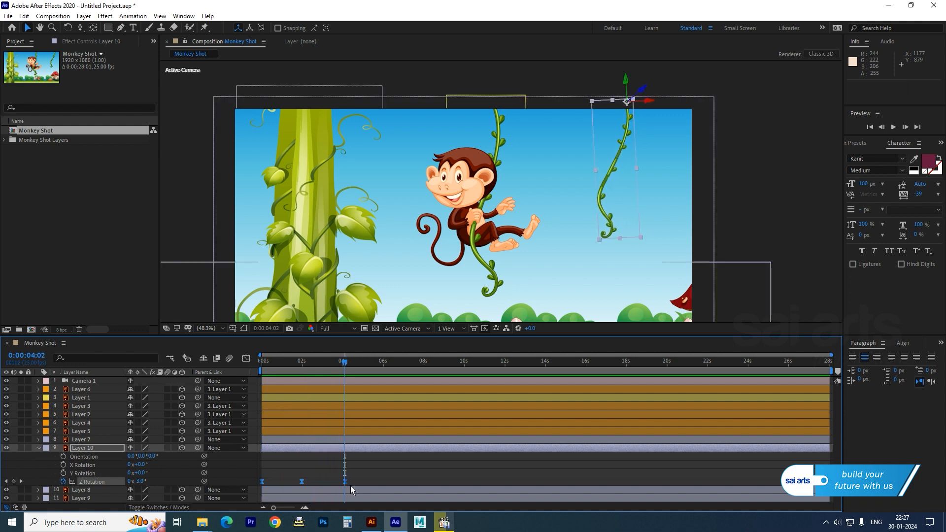
Step: Stretch Layer 10's three rotation keyframes proportionally so the last one falls at about 8 seconds, and preview the slower swing
drag(349, 485, 496, 481)
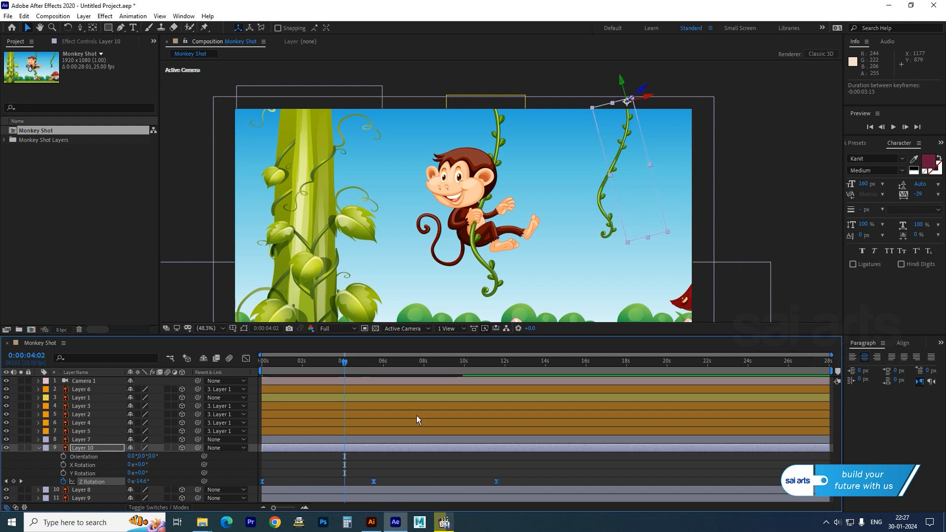
key(space)
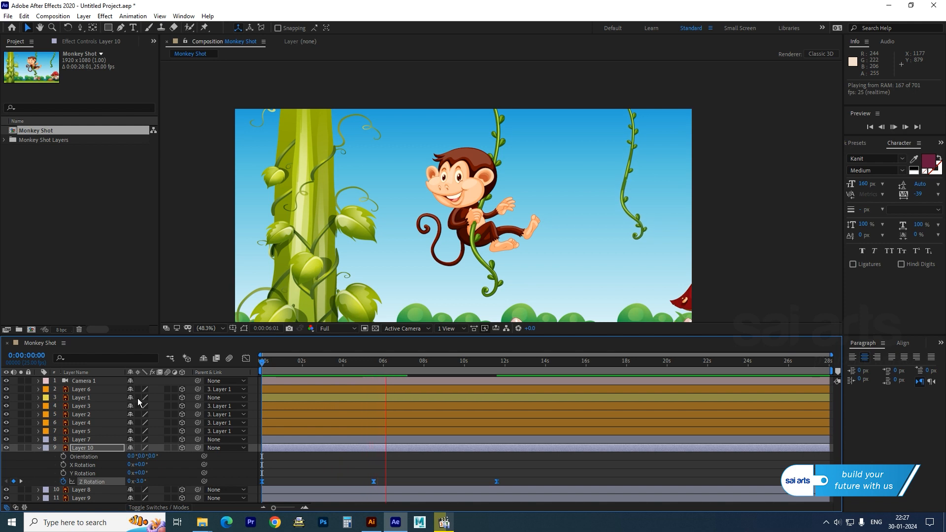
drag(497, 481, 425, 481)
drag(430, 365, 242, 389)
key(space)
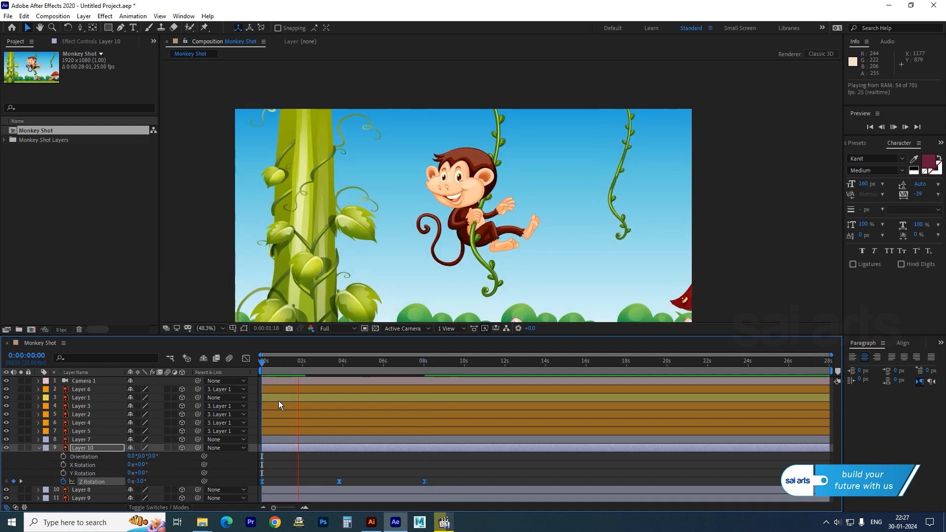
Step: Loop Layer 10's Z Rotation with a loopOut() expression, scrub through the result and collapse the layer's properties
drag(316, 366, 476, 400)
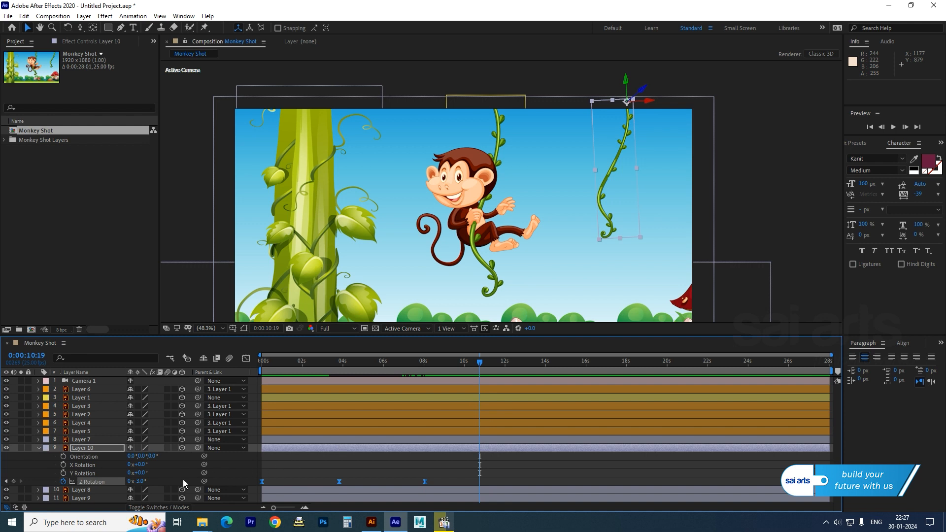
click(89, 487)
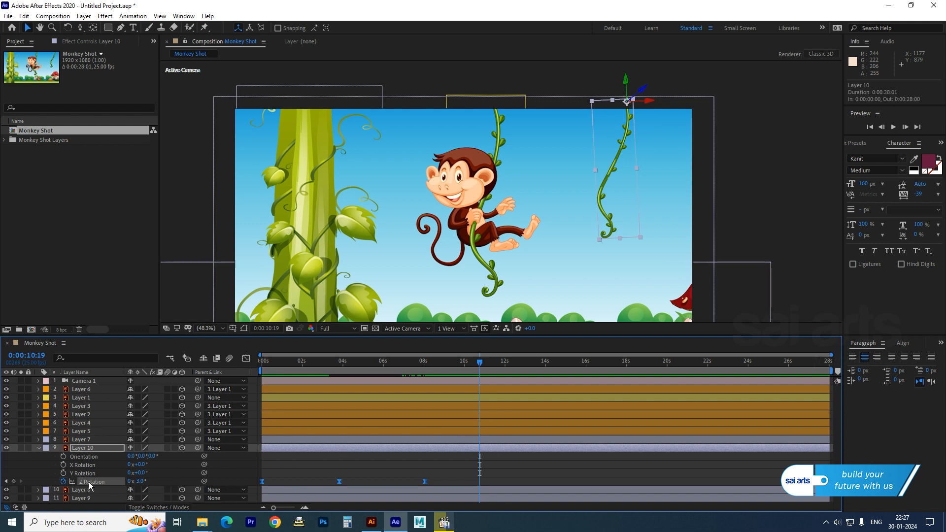
click(127, 17)
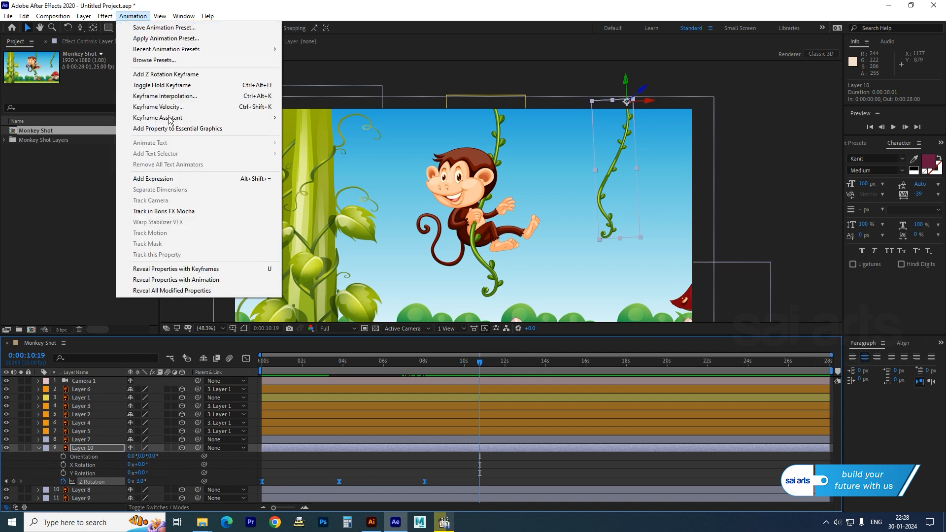
click(167, 178)
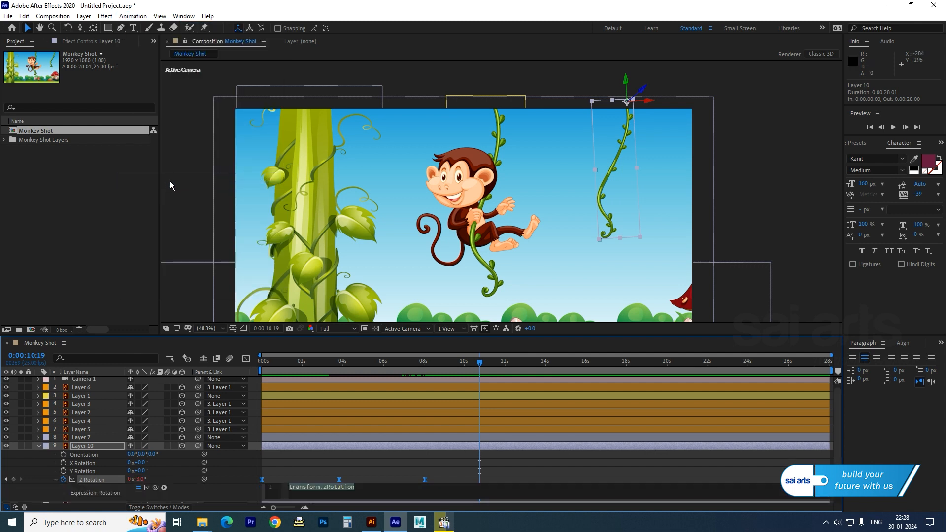
text(loop)
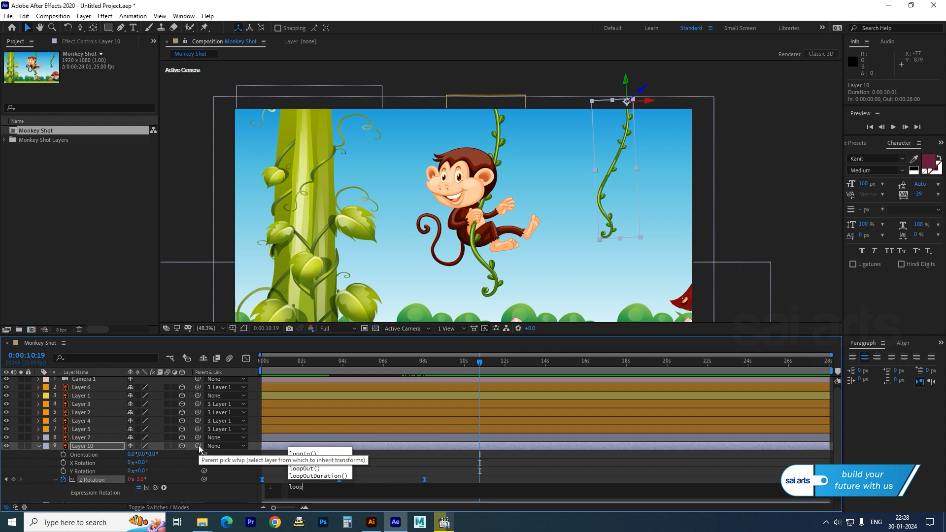
key(Return)
key(KP_Enter)
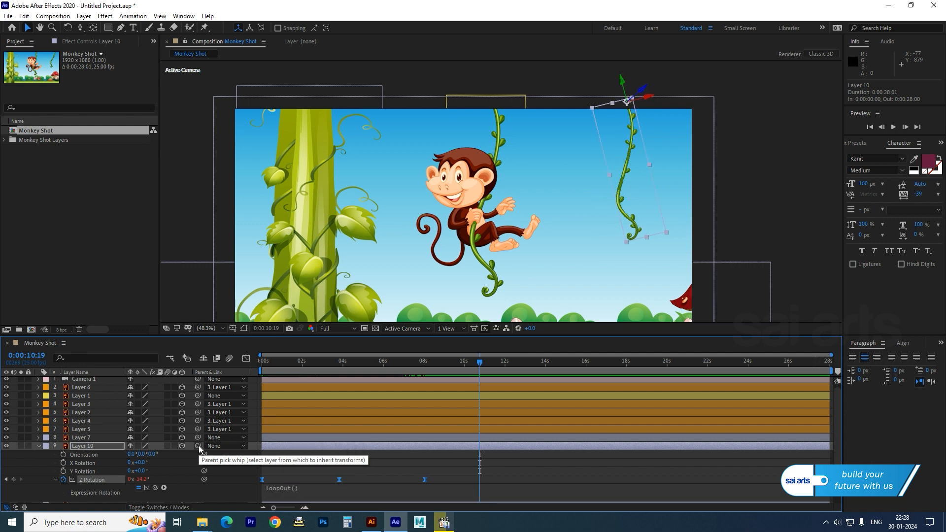
drag(406, 362, 142, 420)
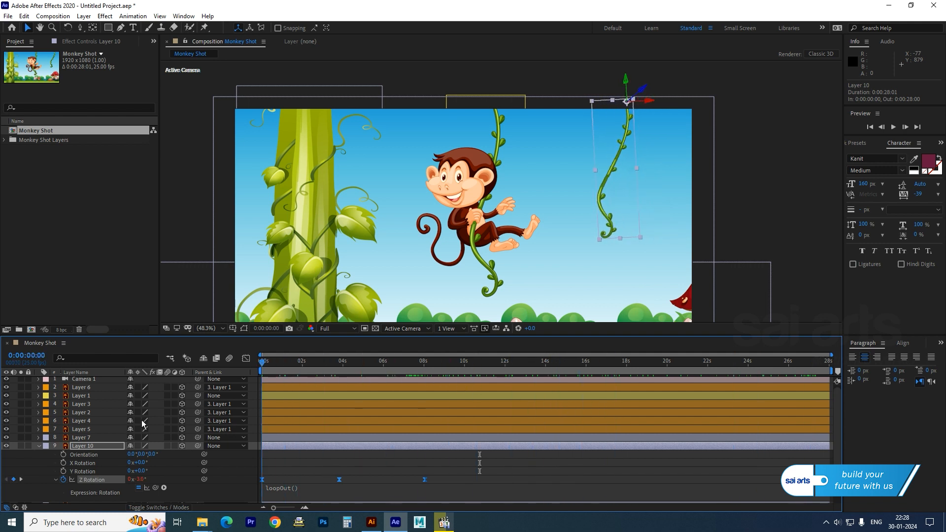
click(39, 446)
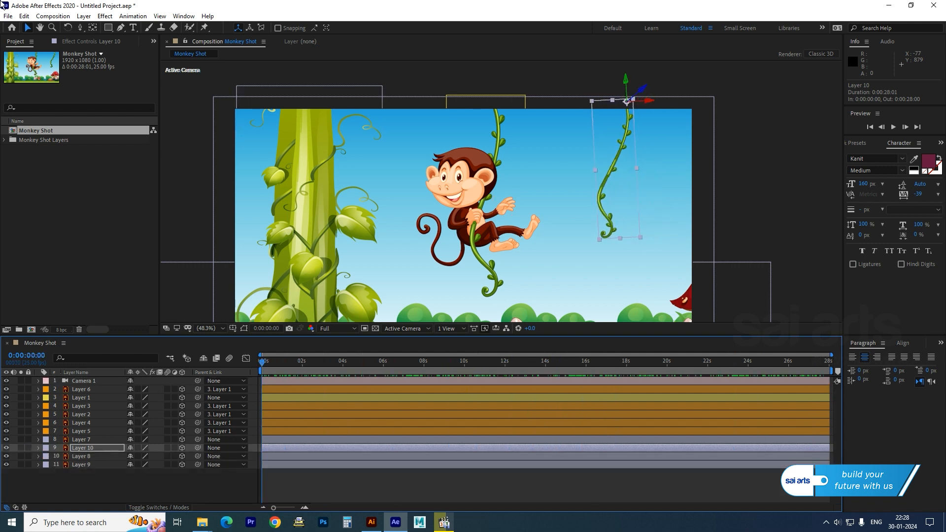
Step: Set Layer 1's Z Rotation to 116° and start keyframing it at the beginning of the timeline
click(80, 398)
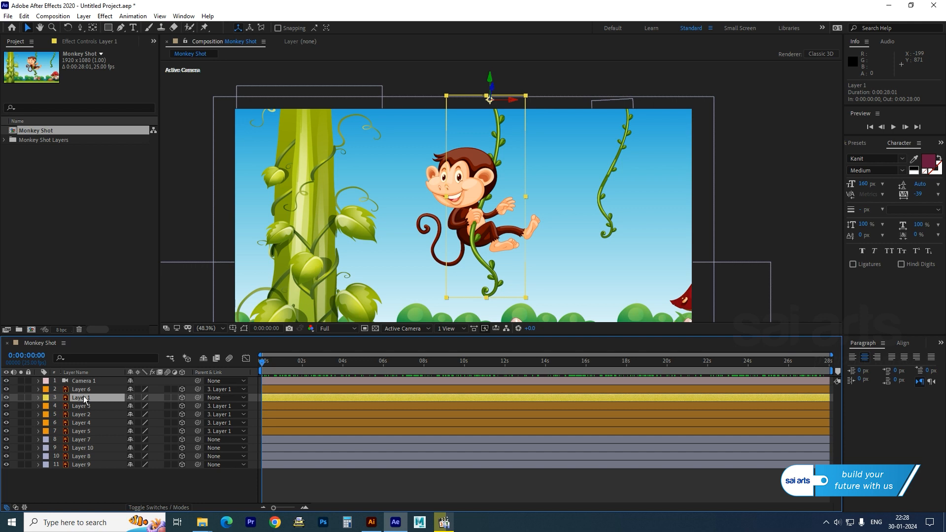
key(r)
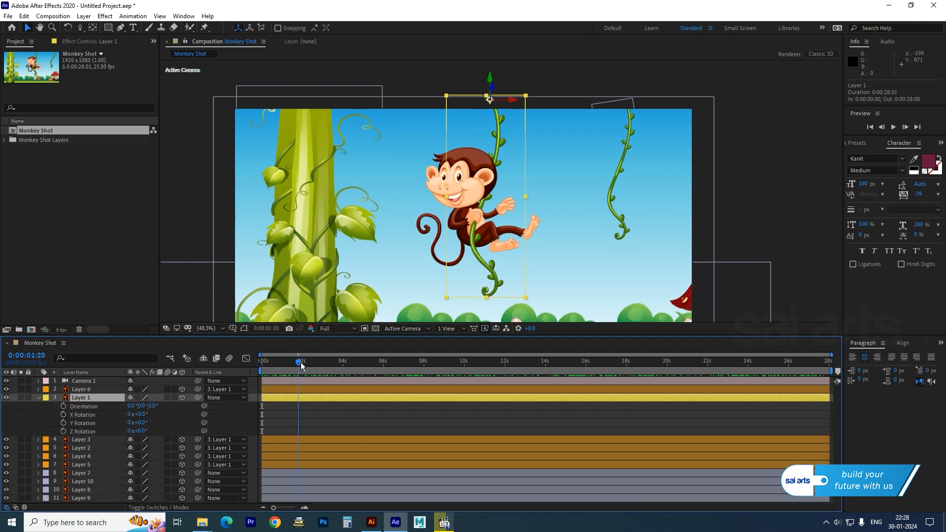
drag(140, 432, 189, 422)
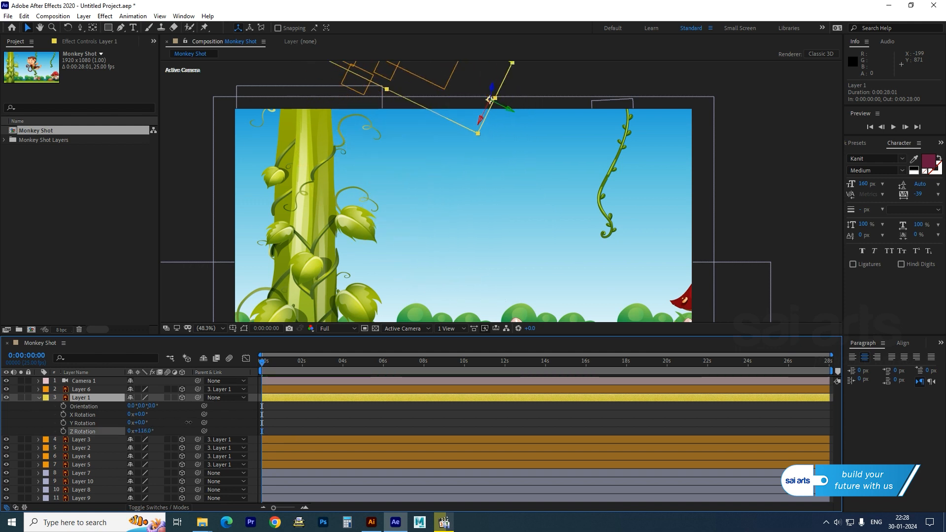
click(64, 432)
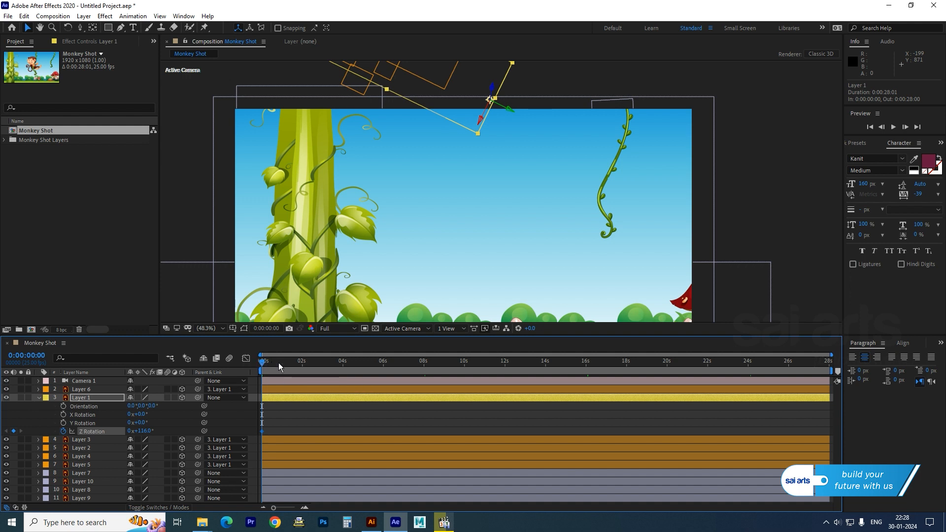
Step: Key Layer 1's Z Rotation at -36° at 0:00:04:00 and preview the movement from the start
drag(302, 367, 336, 368)
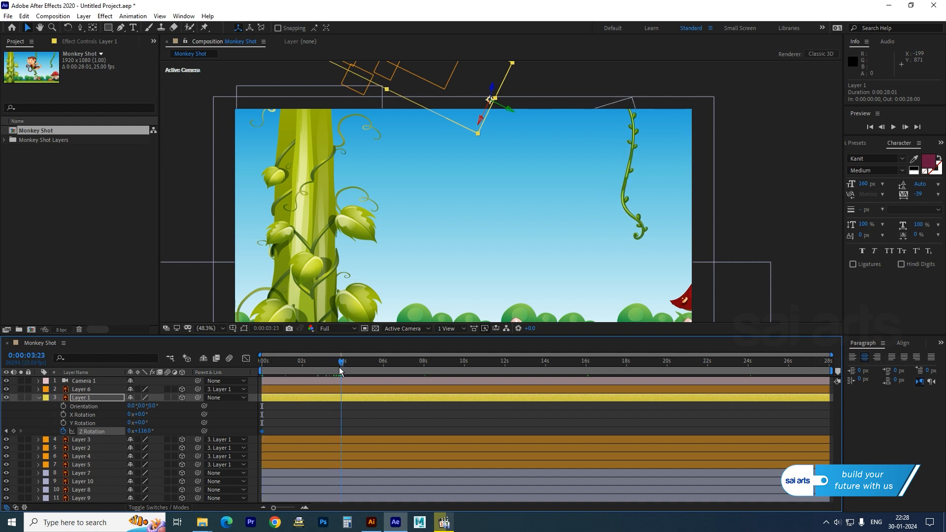
drag(141, 430, 77, 440)
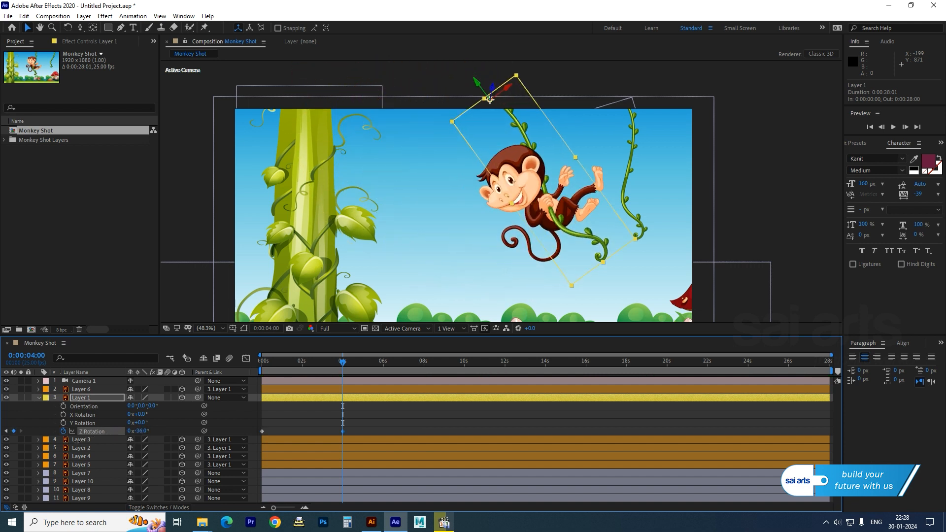
drag(340, 366, 195, 386)
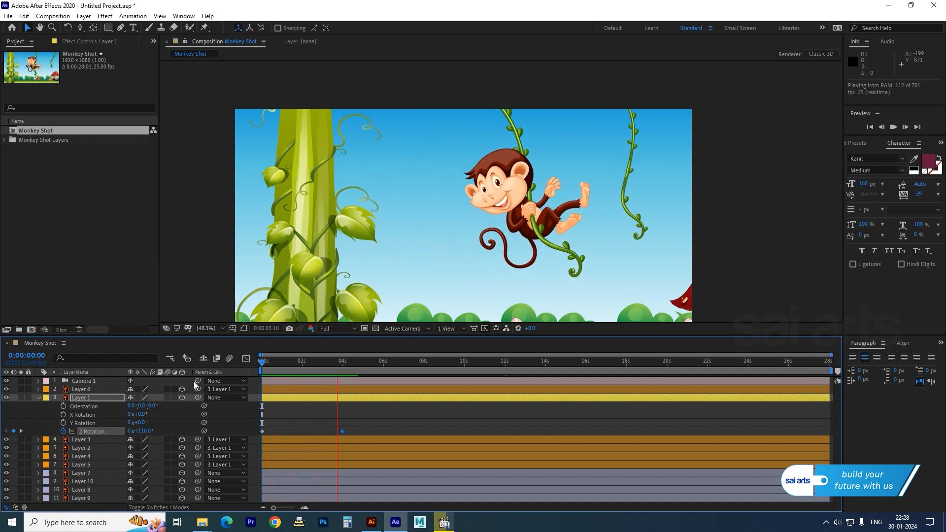
key(space)
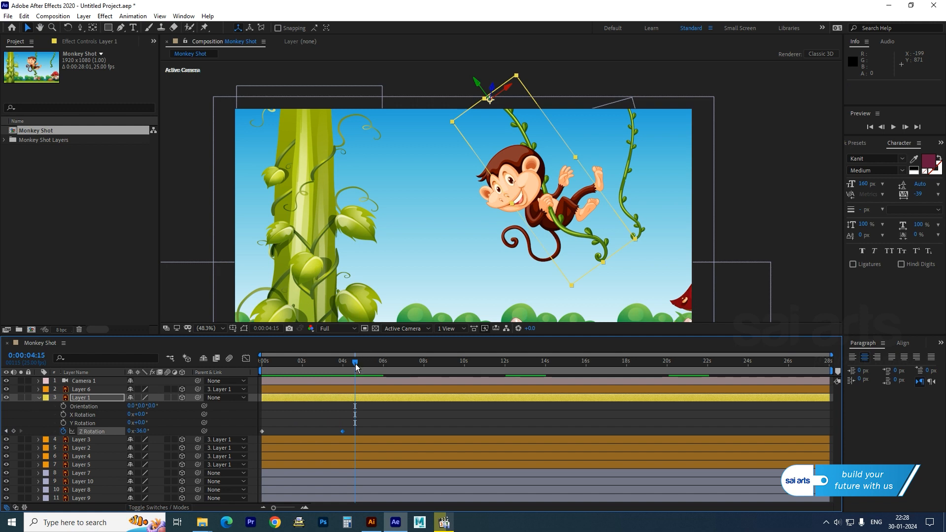
Step: Key Layer 1's Z Rotation at 28° at 0:00:08:00 and at -23° at 0:00:12:00
drag(356, 363, 424, 367)
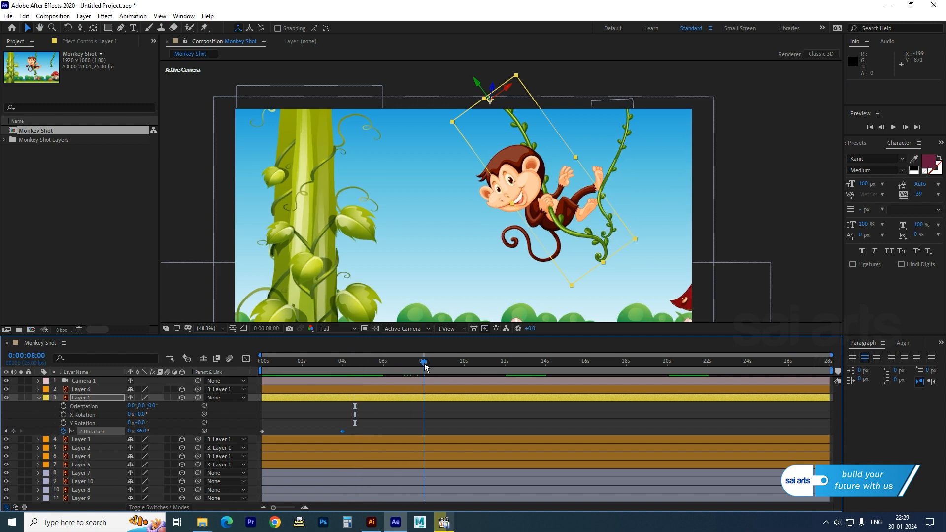
drag(139, 430, 164, 421)
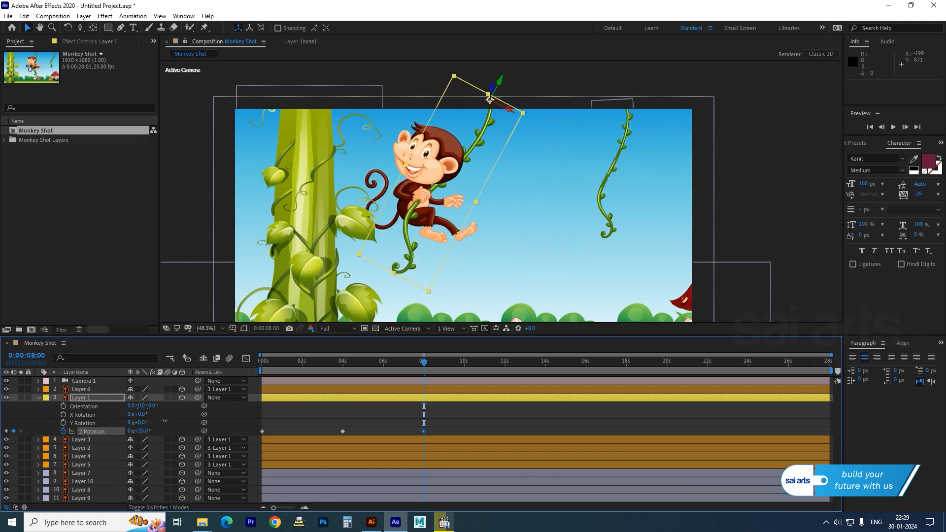
drag(443, 368, 500, 373)
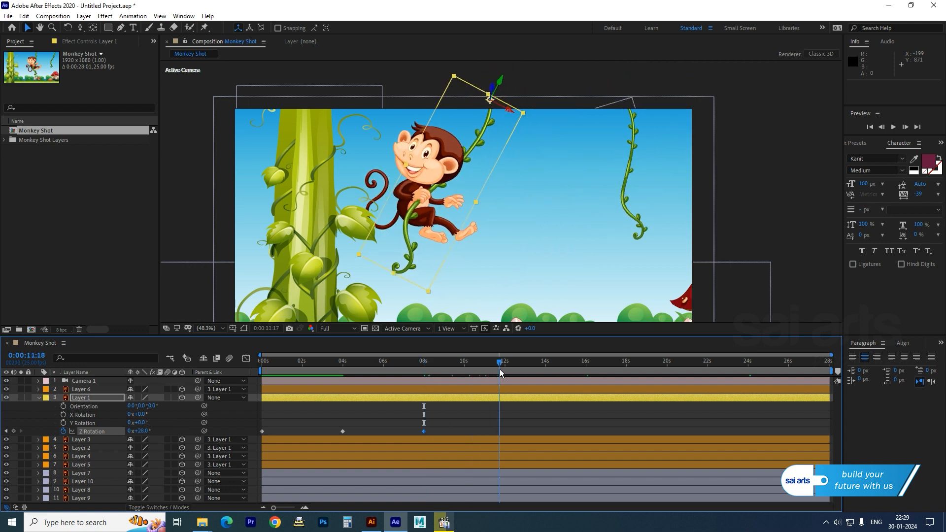
drag(147, 432, 122, 433)
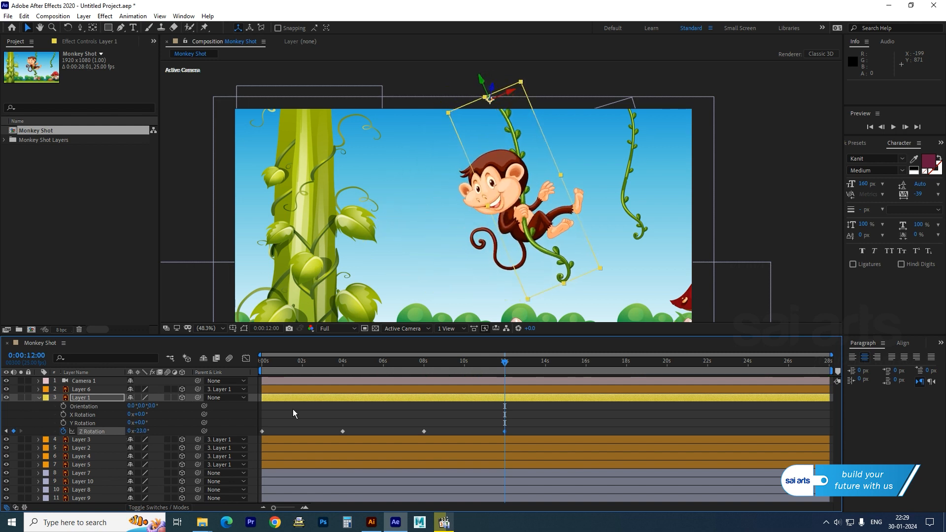
Step: Key Layer 1's Z Rotation at 17° at about 16 seconds and play the swing from the start
drag(507, 363, 586, 366)
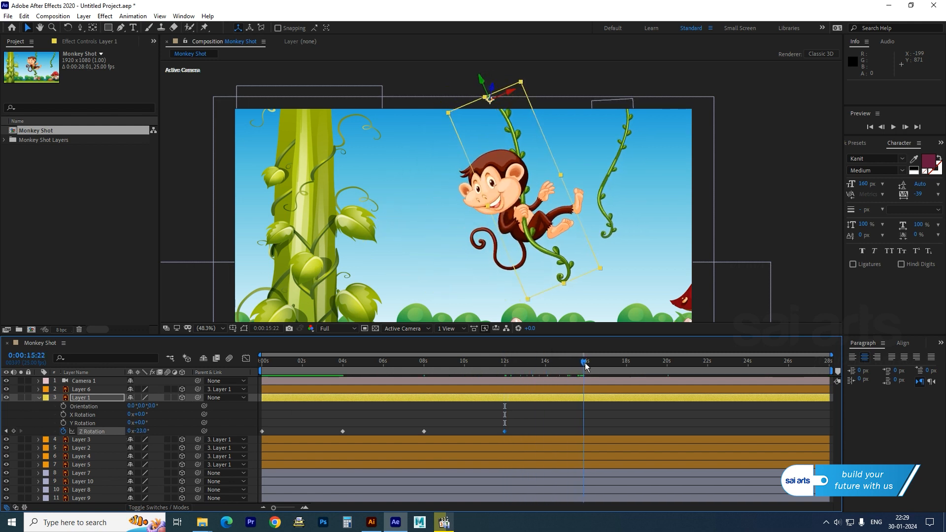
drag(144, 432, 158, 428)
key(Home)
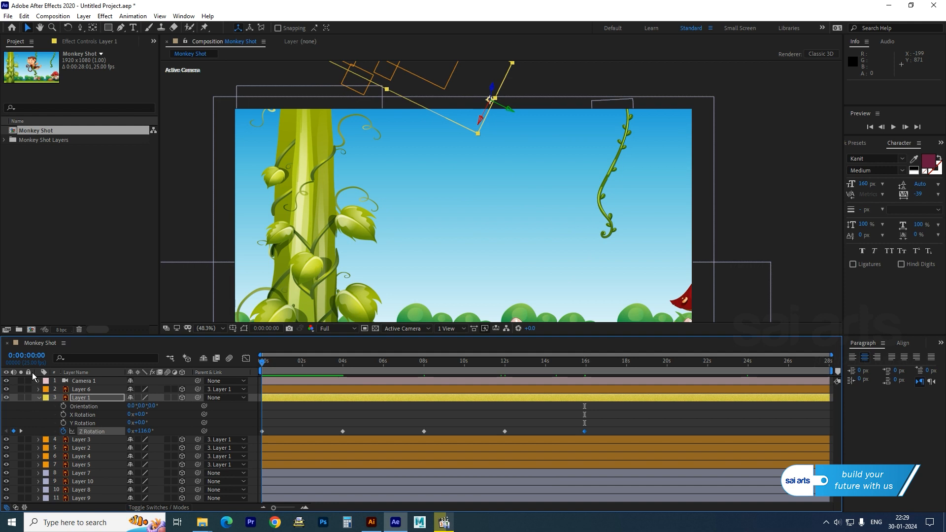
key(space)
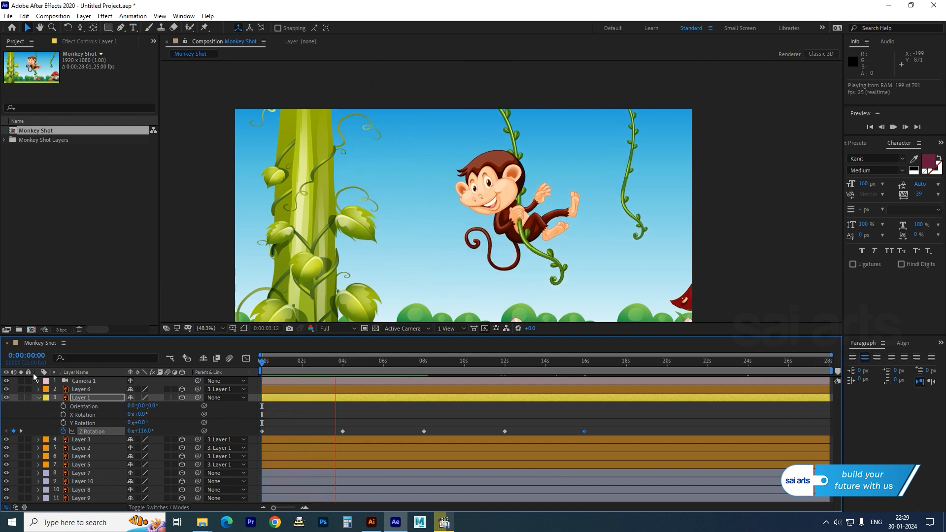
Step: Apply Easy Ease to all five Z Rotation keyframes of Layer 1 and show their speed graph
drag(629, 420, 255, 433)
key(F9)
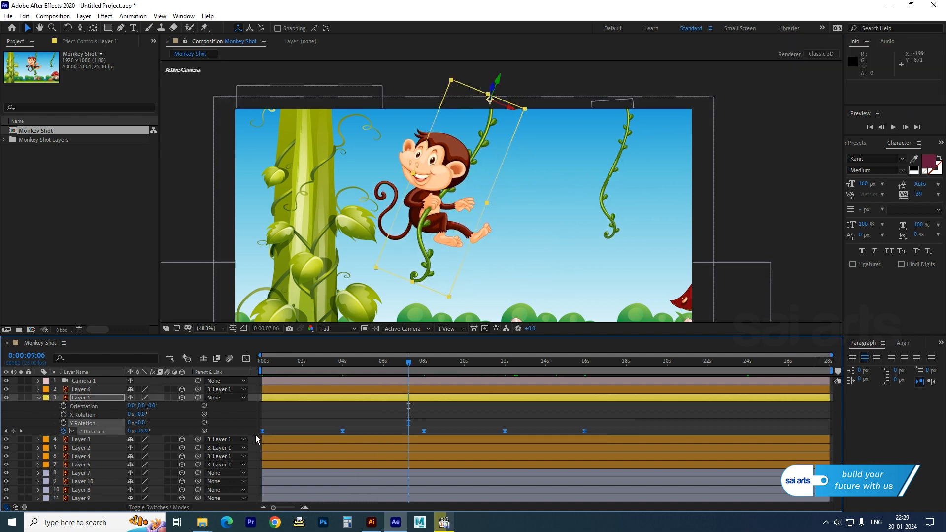
click(246, 360)
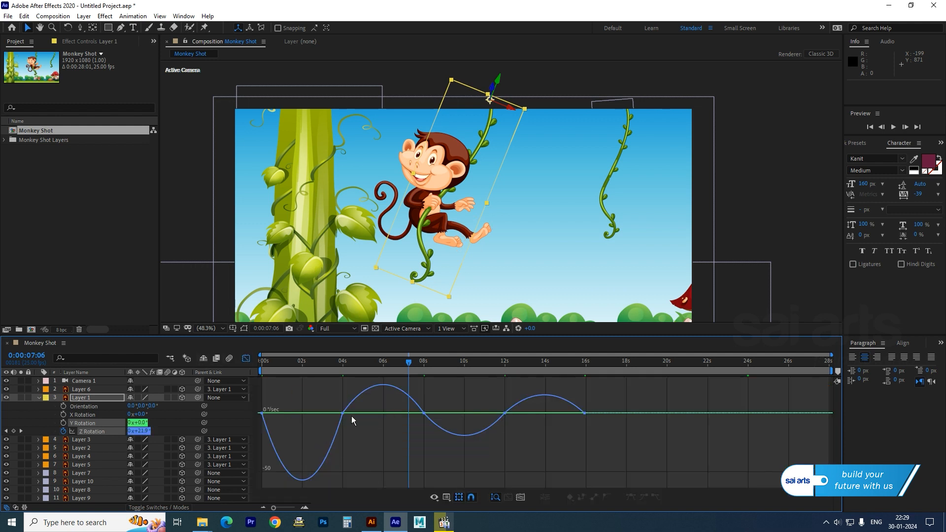
Step: Reshape Layer 1's rotation speed curves so each swing peaks early and slows gradually, then leave the graph and preview the result
drag(363, 436, 259, 404)
drag(329, 417, 293, 418)
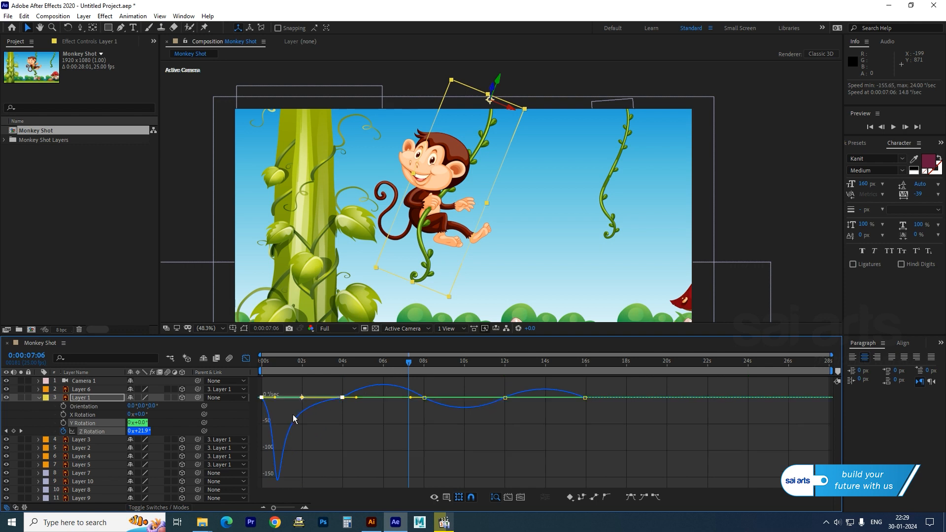
drag(411, 400, 384, 397)
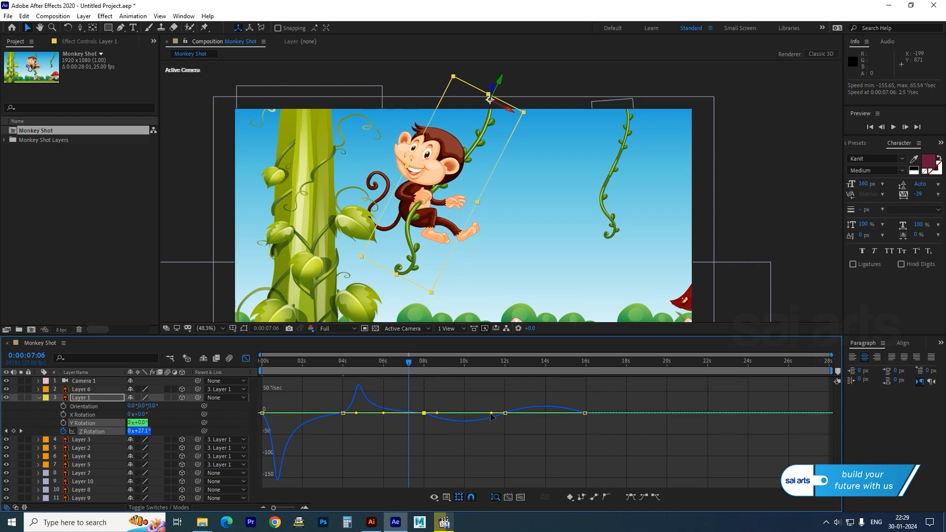
drag(490, 413, 463, 413)
drag(569, 414, 545, 413)
drag(288, 364, 191, 366)
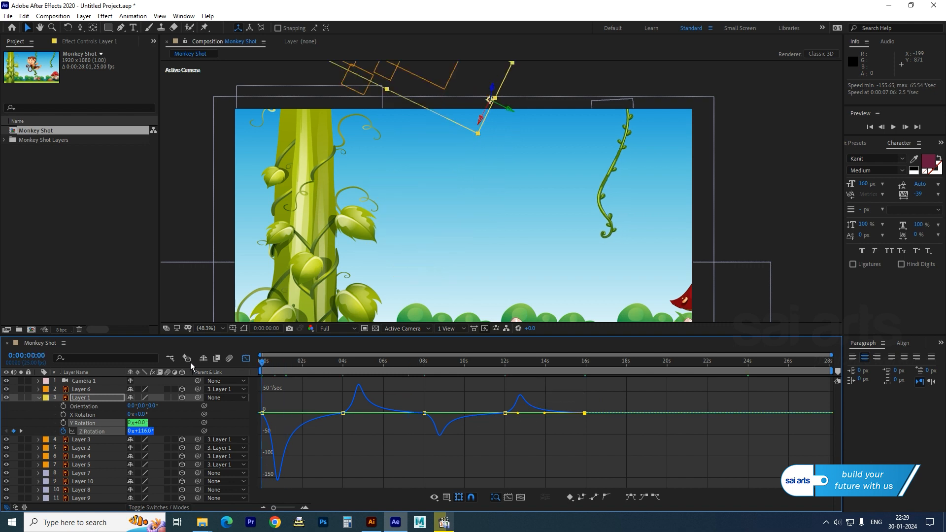
click(246, 359)
key(space)
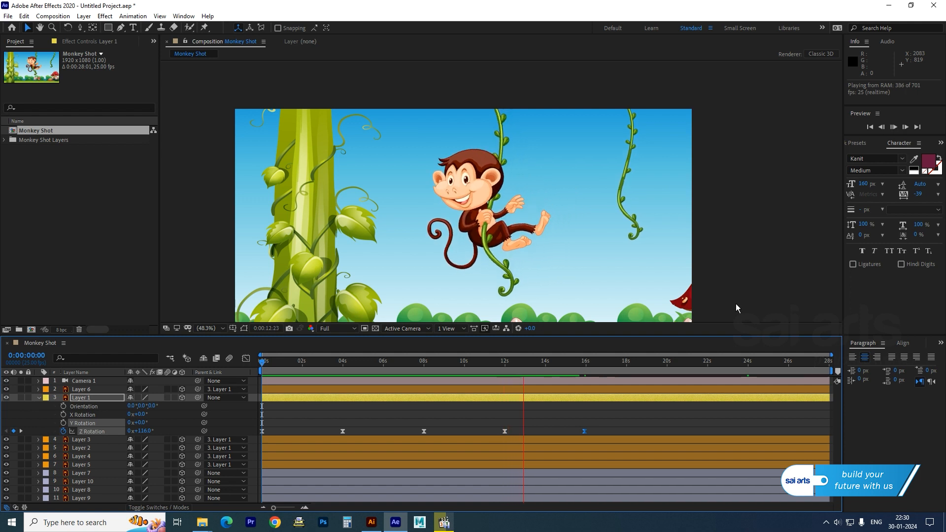
key(space)
Step: Compress Layer 1's five rotation keyframes proportionally so the last one falls just before 12 seconds, and preview the faster swing
drag(613, 425, 260, 439)
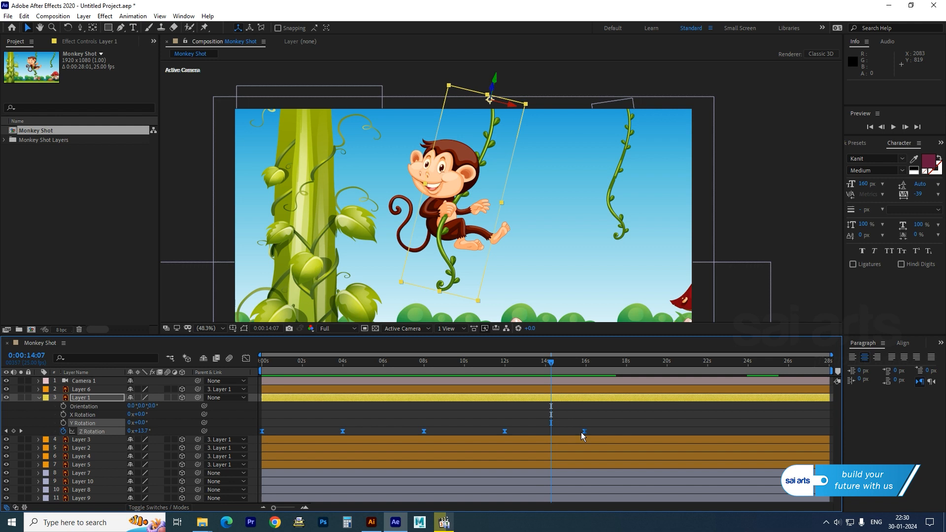
drag(585, 433, 500, 434)
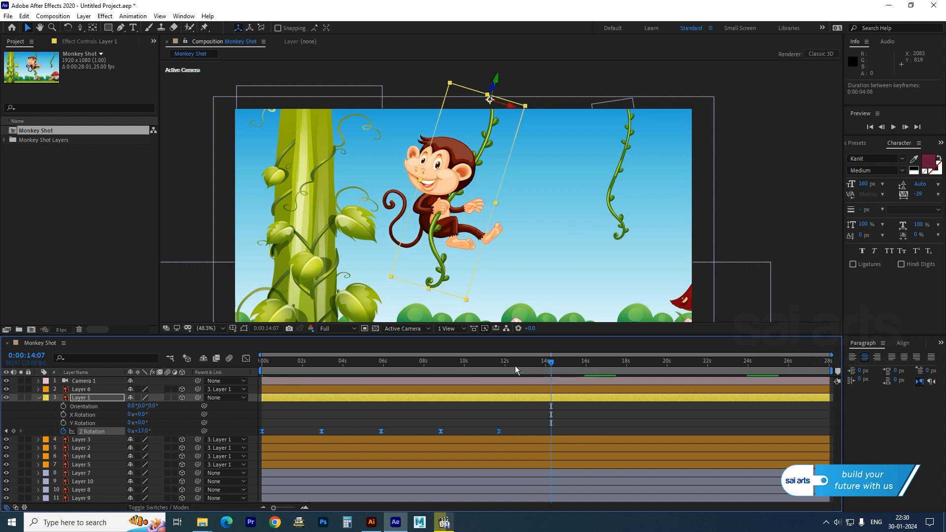
drag(513, 364, 139, 388)
key(space)
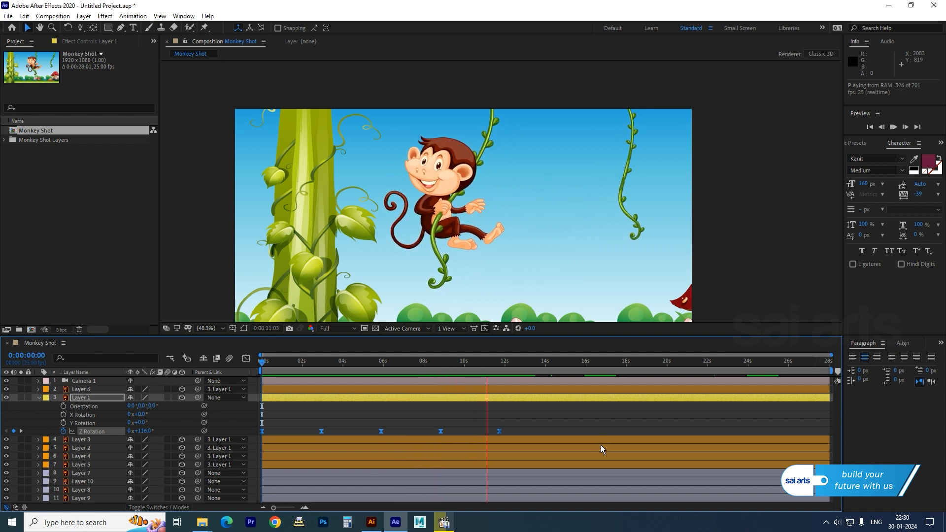
Step: Key the Z Rotation of the monkey's tail, Layer 5, at -35° on Layer 1's second rotation keyframe at 0:00:02:24
click(320, 363)
drag(315, 364, 322, 397)
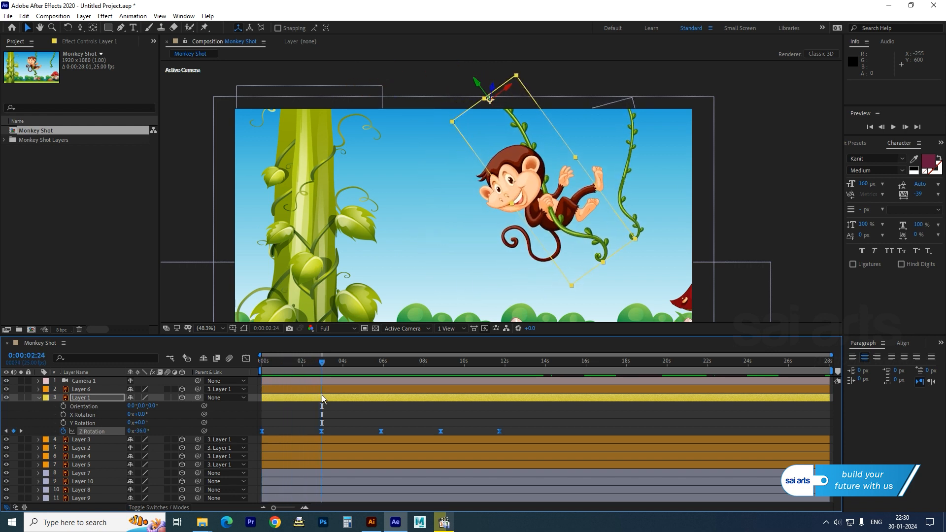
click(573, 242)
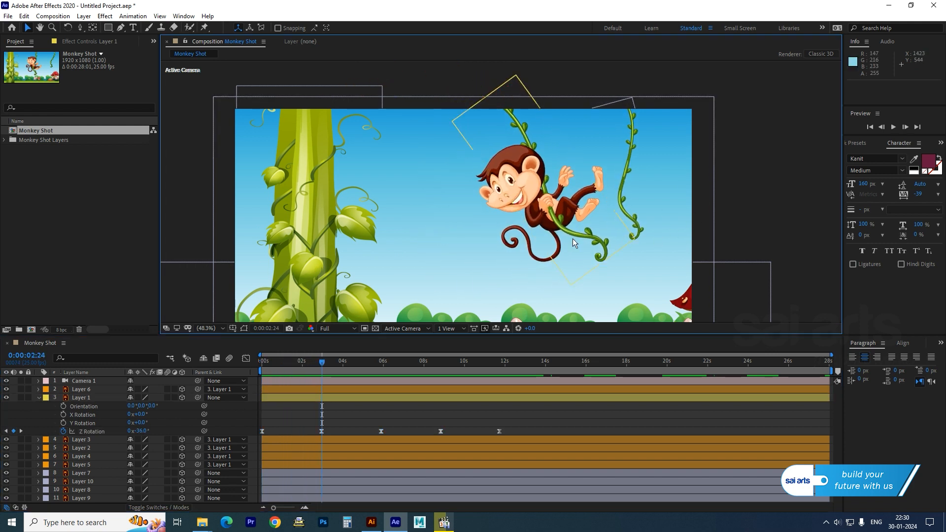
click(526, 238)
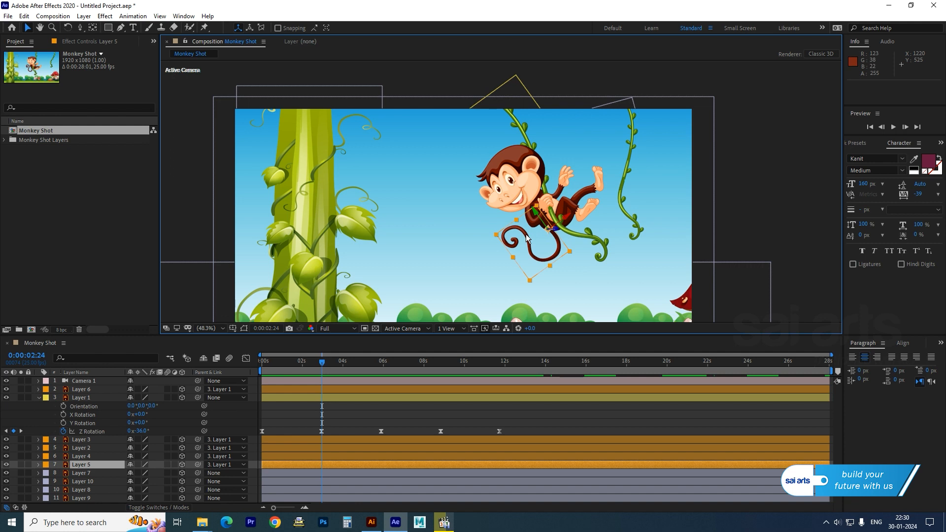
key(r)
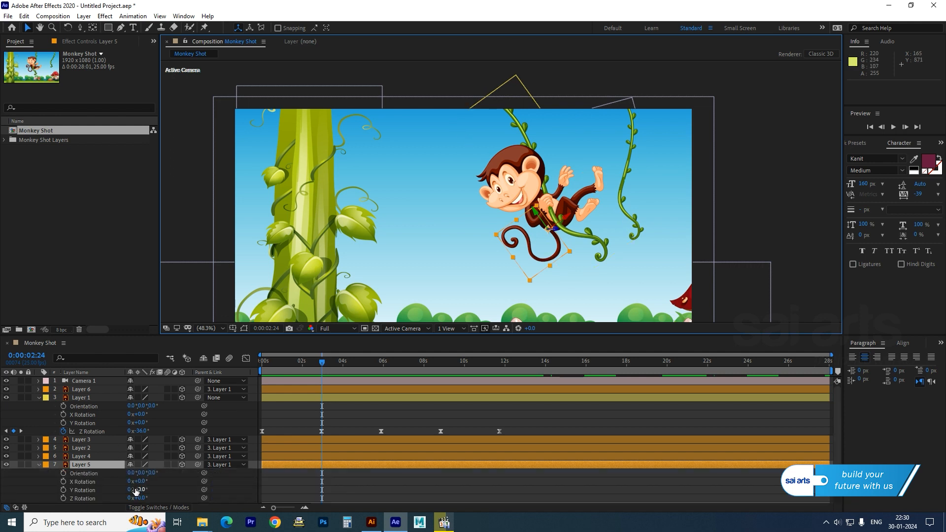
click(63, 498)
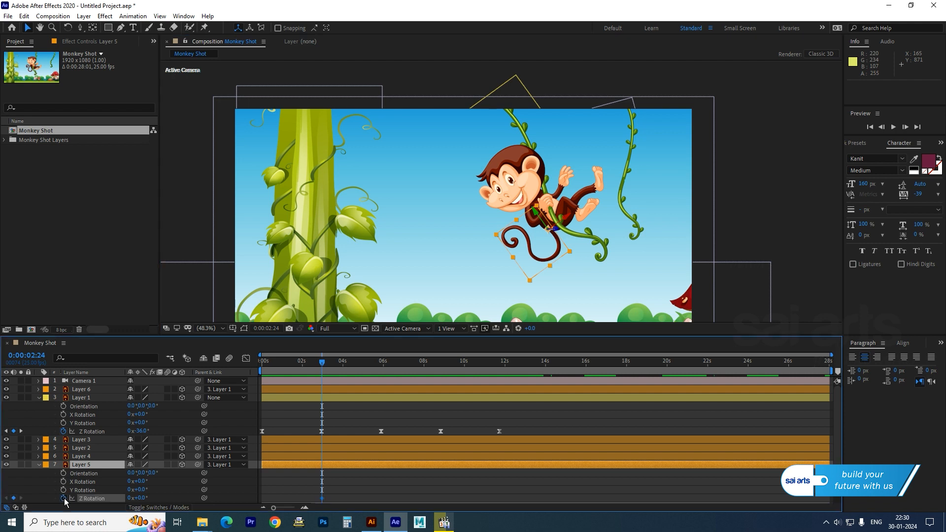
drag(141, 498, 136, 503)
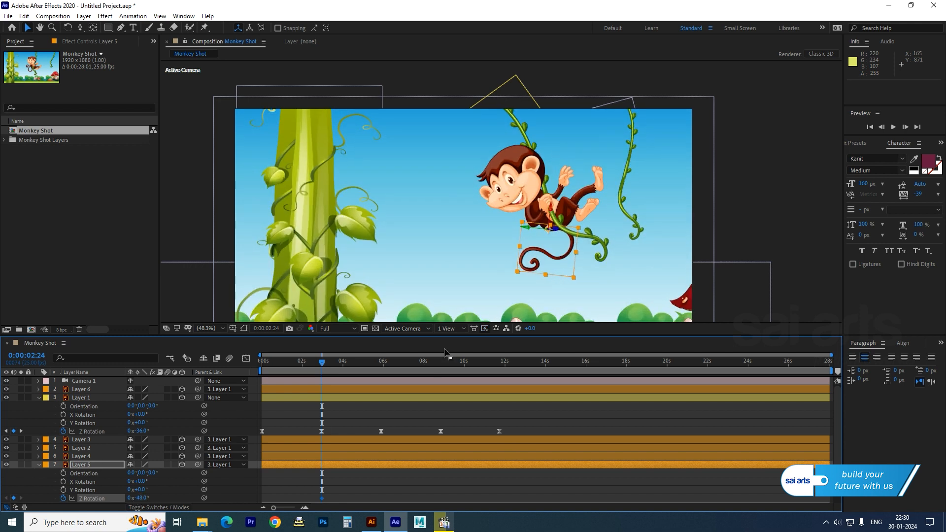
click(485, 329)
click(493, 335)
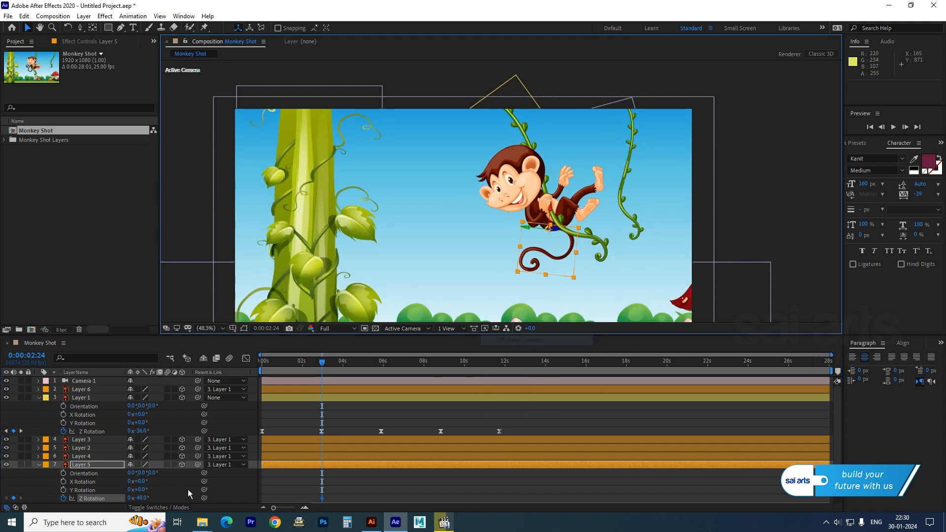
drag(143, 501, 147, 498)
Step: Key the tail's Z Rotation at 35° at the start of the timeline and preview its movement
key(Home)
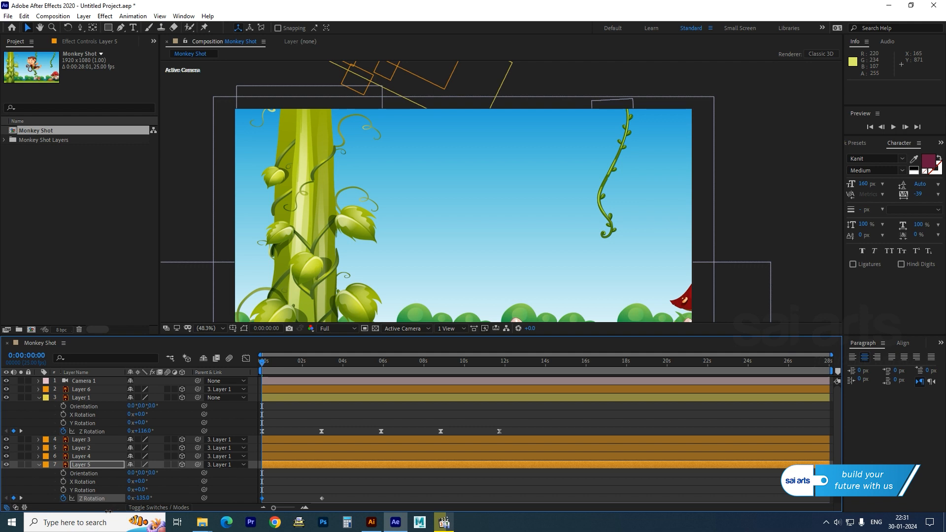
drag(264, 365, 284, 364)
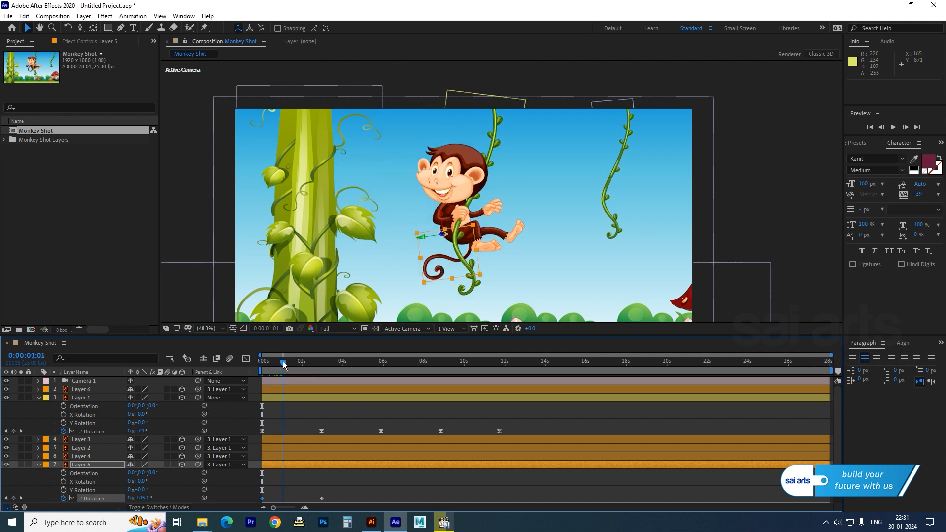
key(ctrl+z)
drag(152, 498, 166, 497)
key(space)
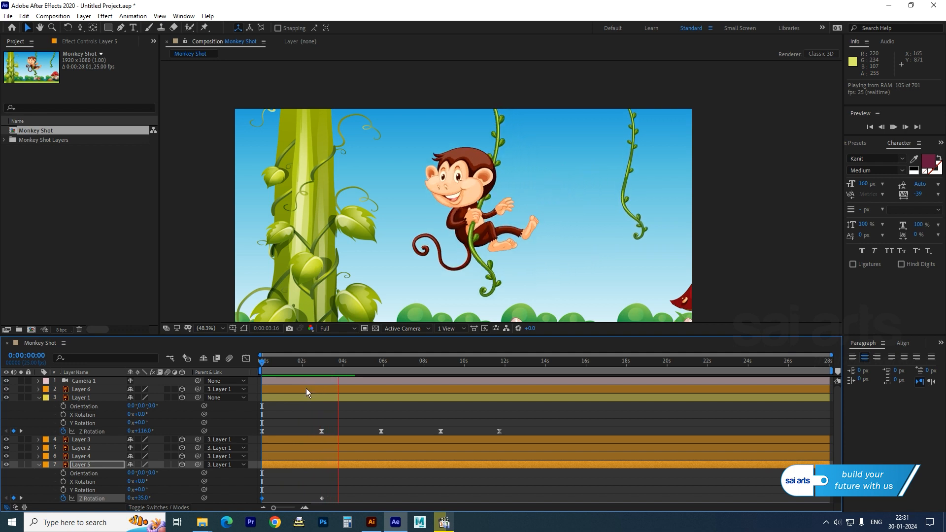
key(space)
Step: Key the tail's Z Rotation at 18° on Layer 1's third rotation keyframe at 0:00:05:22
drag(338, 361, 382, 368)
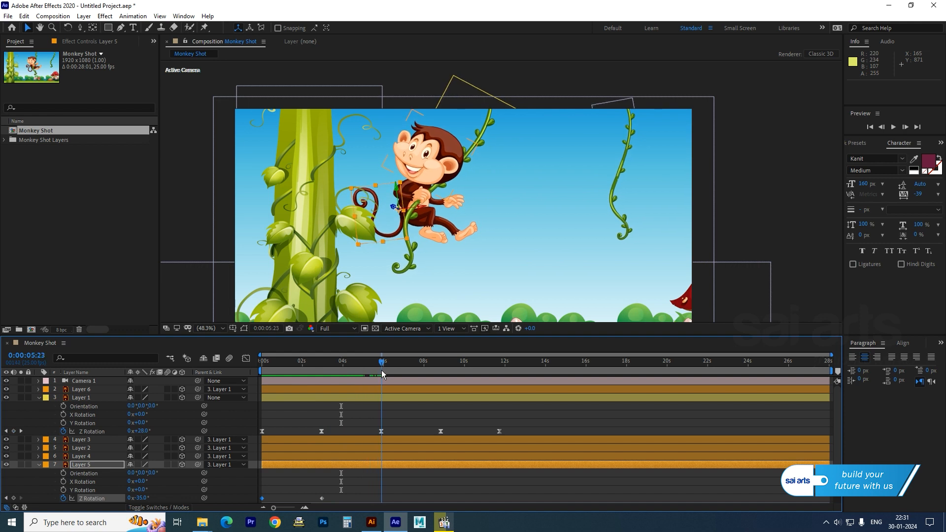
click(22, 431)
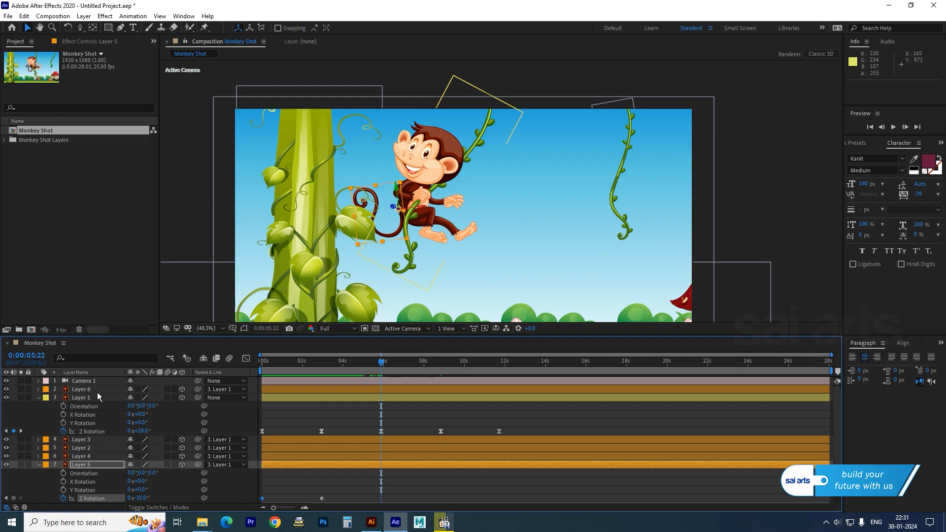
drag(141, 496, 168, 499)
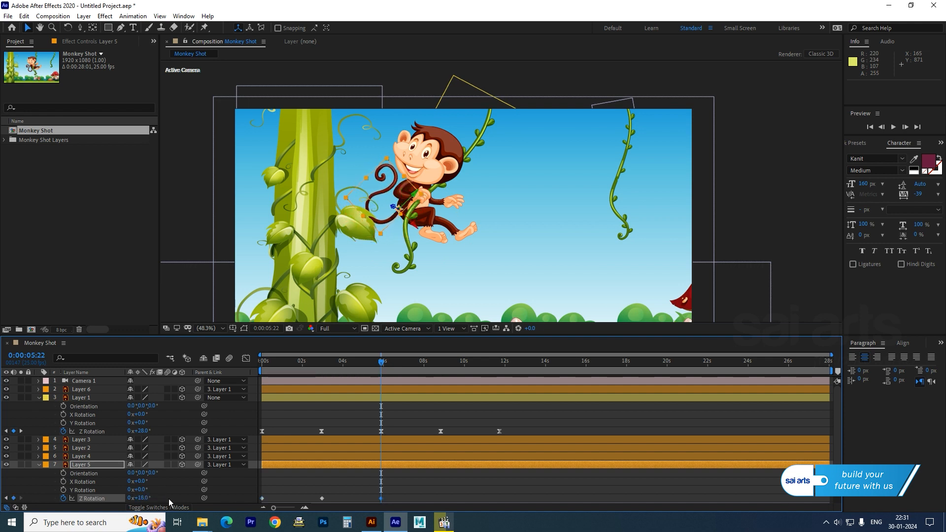
Step: Key the tail's Z Rotation to a negative angle at 0:00:08:21 and to 18° at 0:00:11:18, matching Layer 1's last two keyframes
click(21, 431)
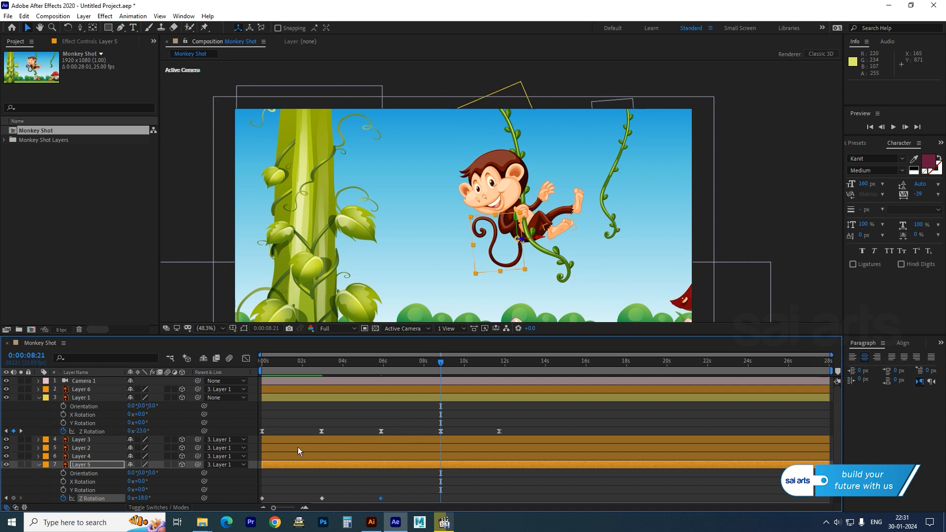
drag(143, 497, 122, 497)
click(21, 431)
drag(137, 498, 160, 501)
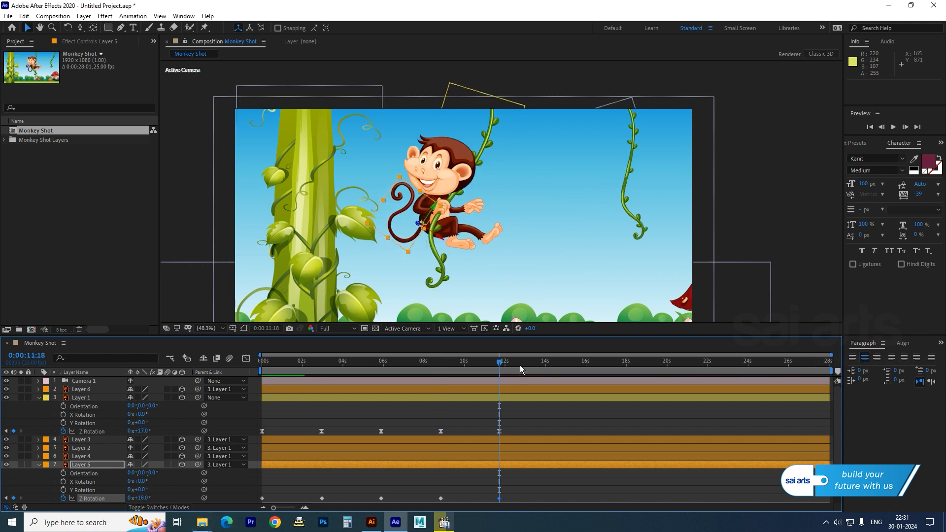
Step: Apply Easy Ease to all five tail rotation keyframes, preview from the start, and scrub around the last swing
drag(511, 477, 253, 502)
key(F9)
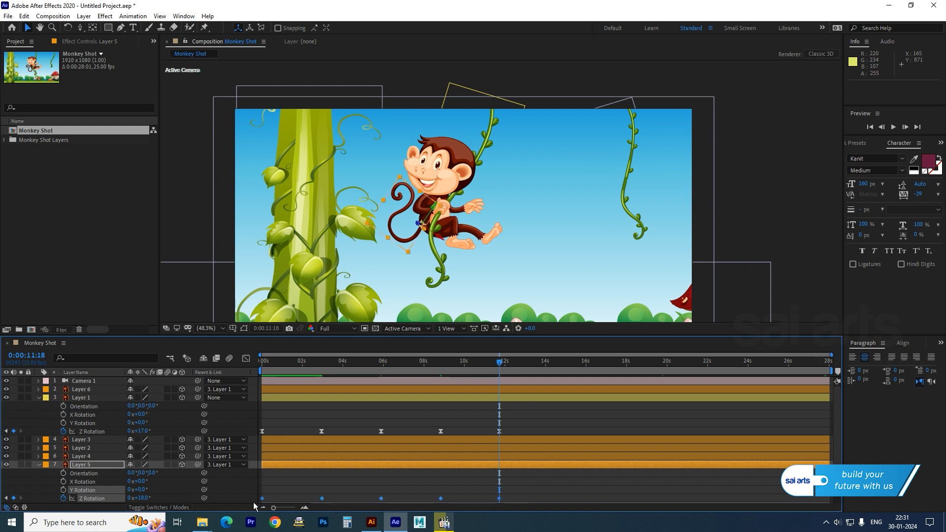
key(Home)
key(space)
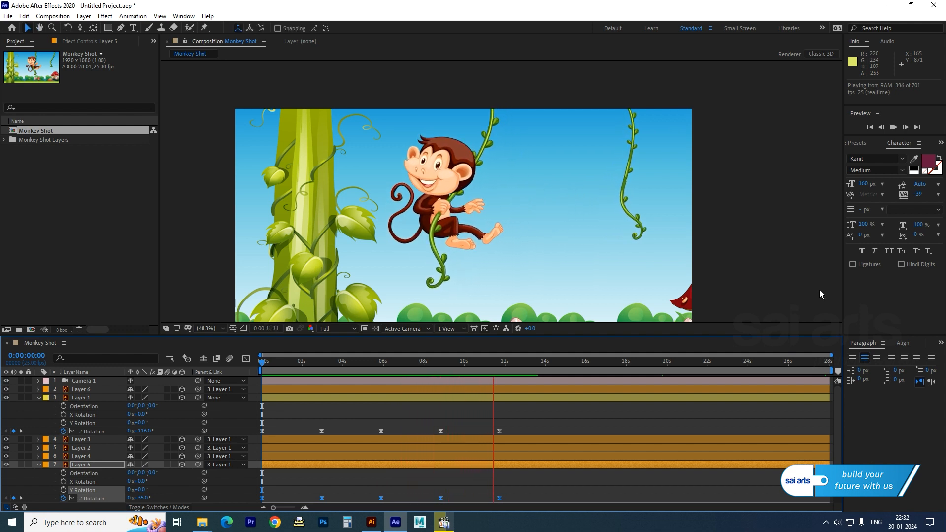
key(space)
click(514, 365)
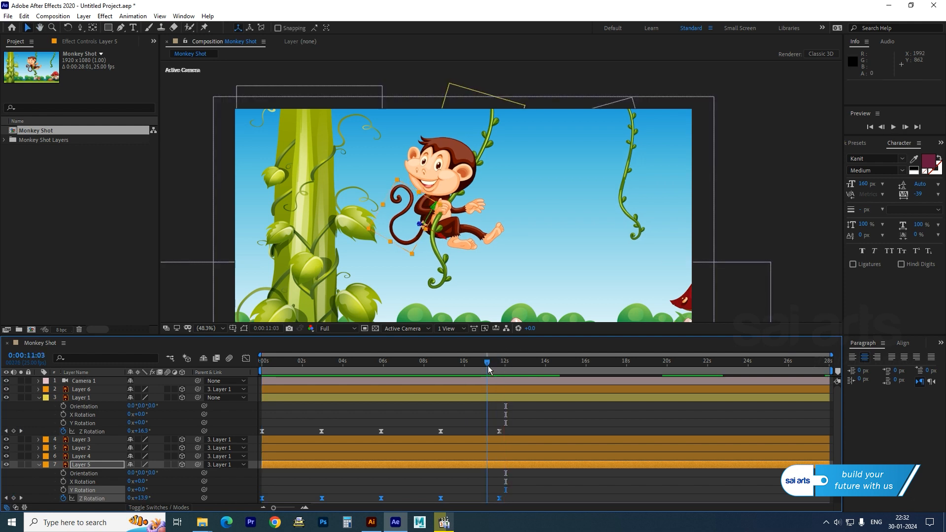
drag(514, 366, 491, 367)
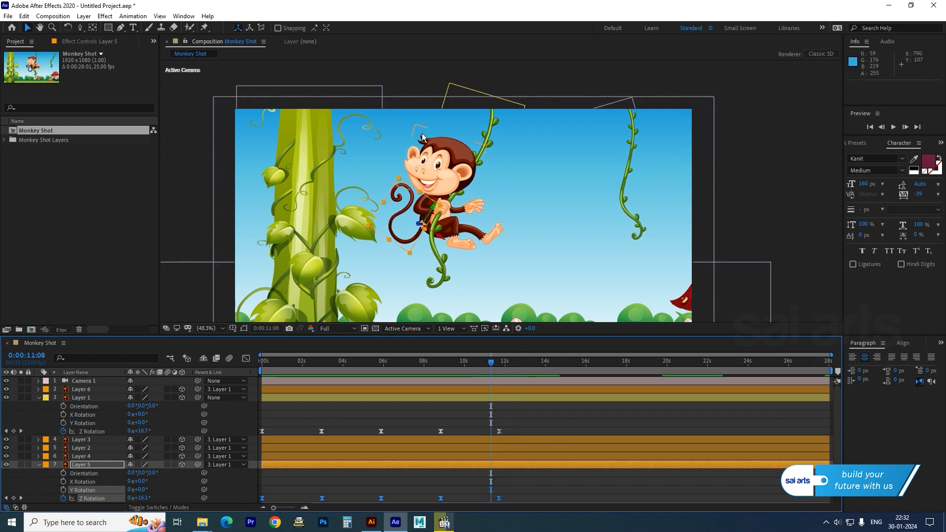
Step: Key the Z Rotation of the monkey's head, Layer 6, at 28° on Layer 1's second rotation keyframe at 0:00:02:24
click(313, 390)
drag(315, 363, 321, 363)
key(r)
click(21, 464)
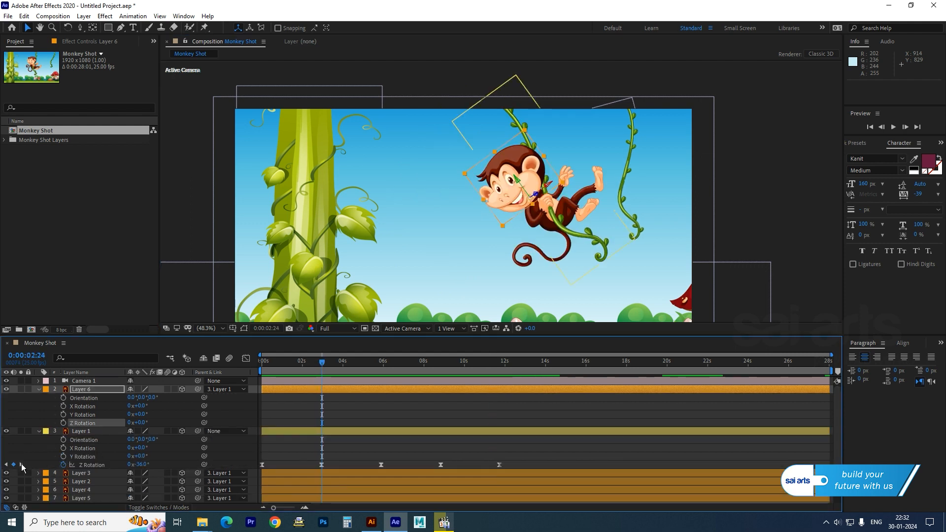
click(63, 423)
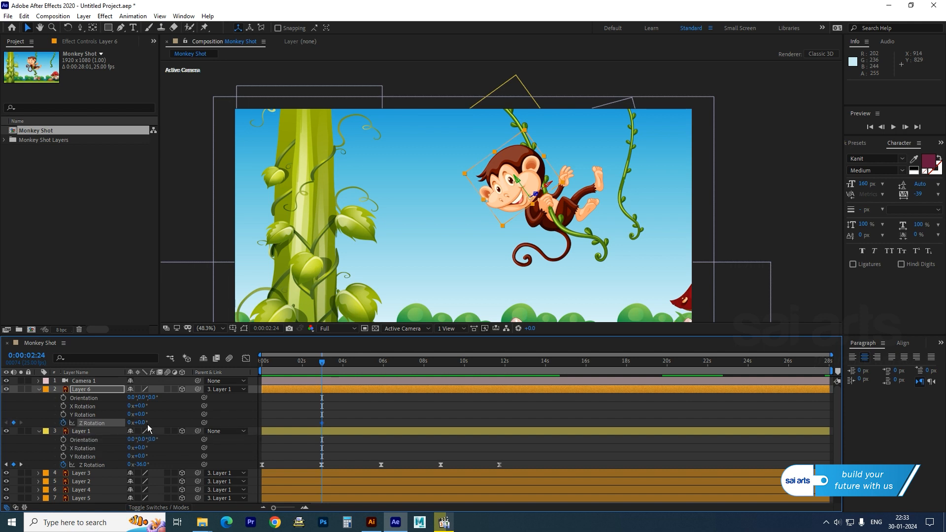
drag(142, 423, 156, 422)
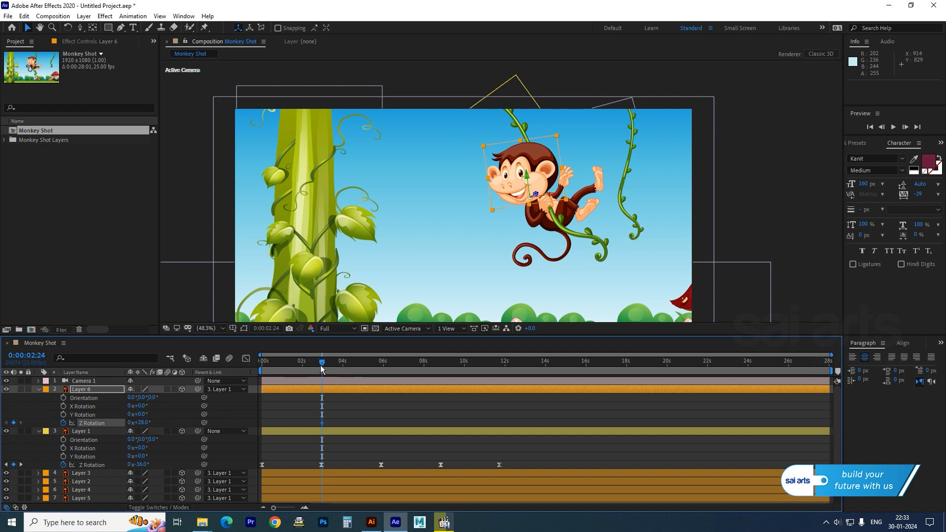
Step: Key the head's Z Rotation at -28° at the start of the timeline and preview the first swing
key(Home)
click(141, 423)
text(-28)
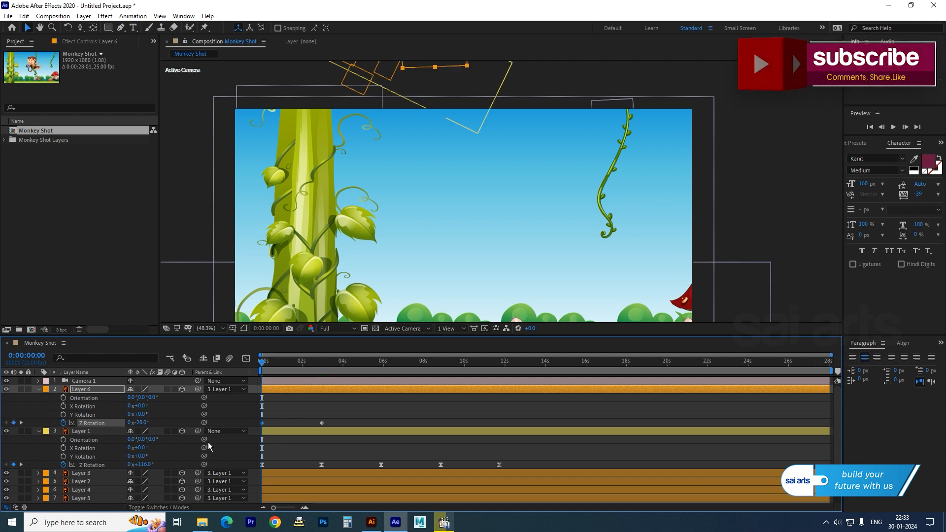
key(Return)
key(space)
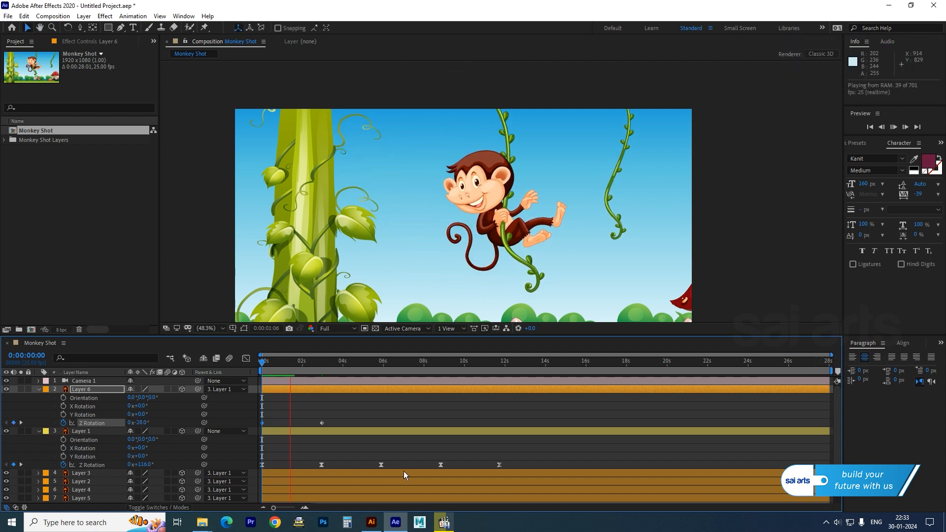
key(space)
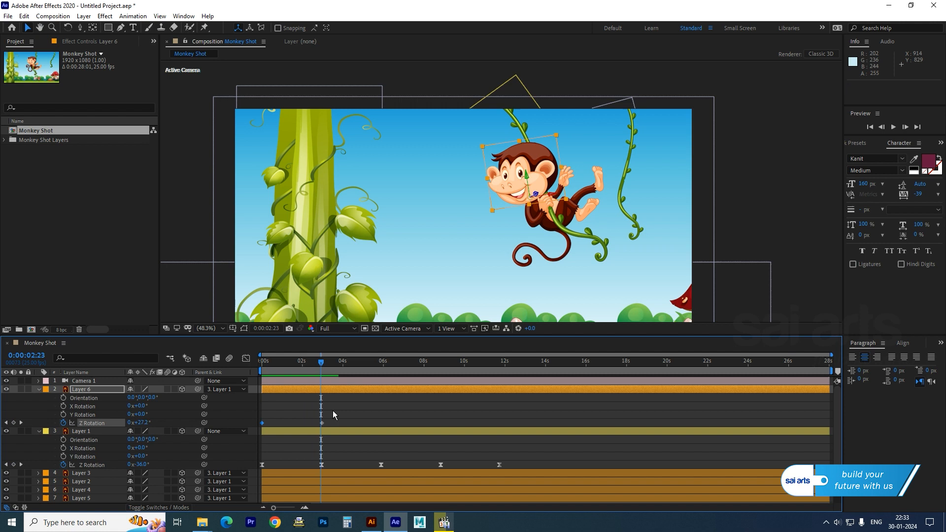
Step: Key the head's Z Rotation at -15° at 0:00:05:22, 14° at 0:00:08:21 and -4° at 0:00:11:18, matching Layer 1's keyframes
click(21, 464)
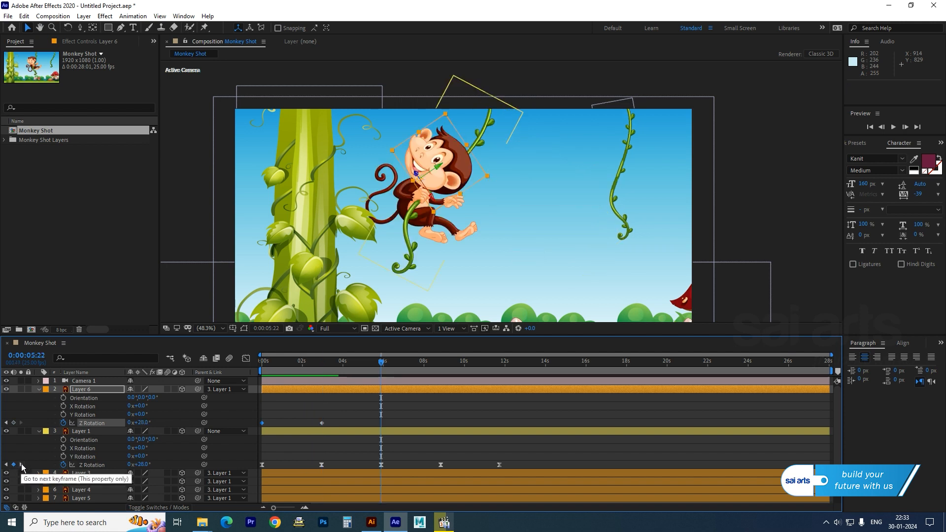
drag(146, 422, 131, 429)
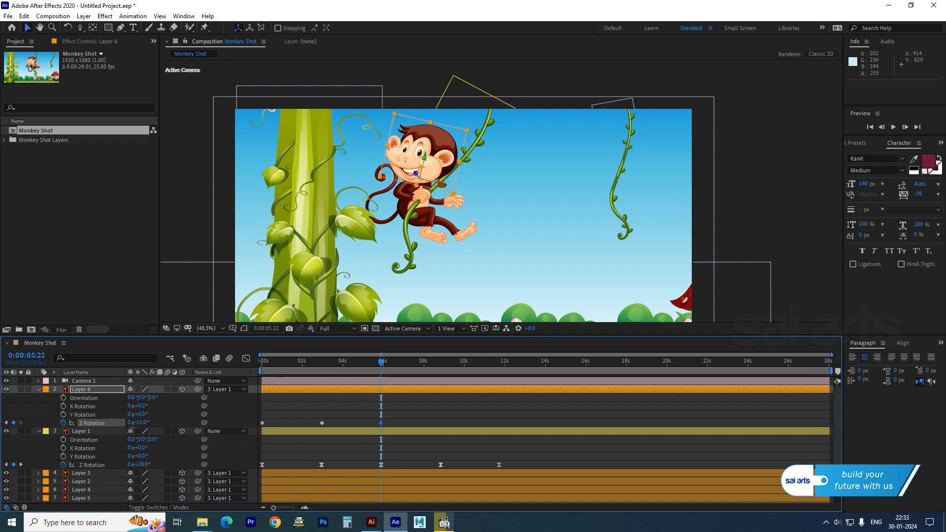
click(21, 464)
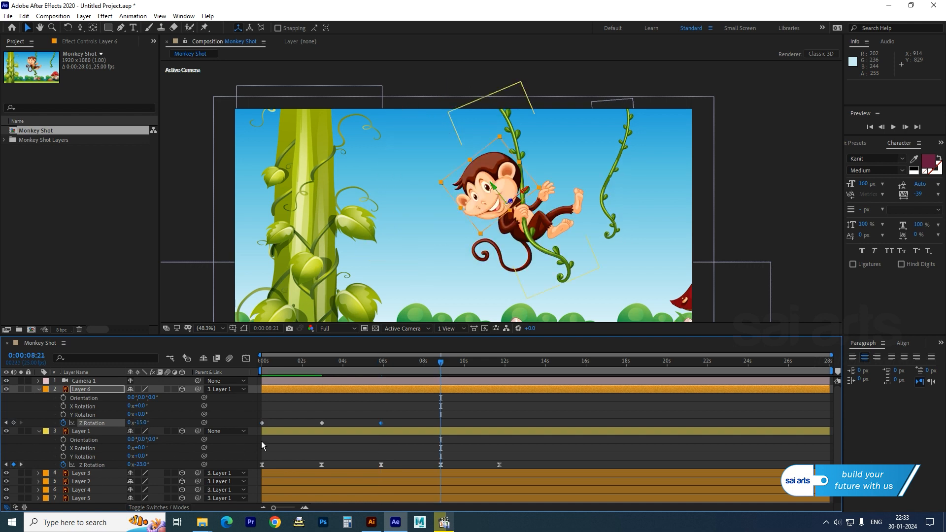
drag(142, 422, 153, 422)
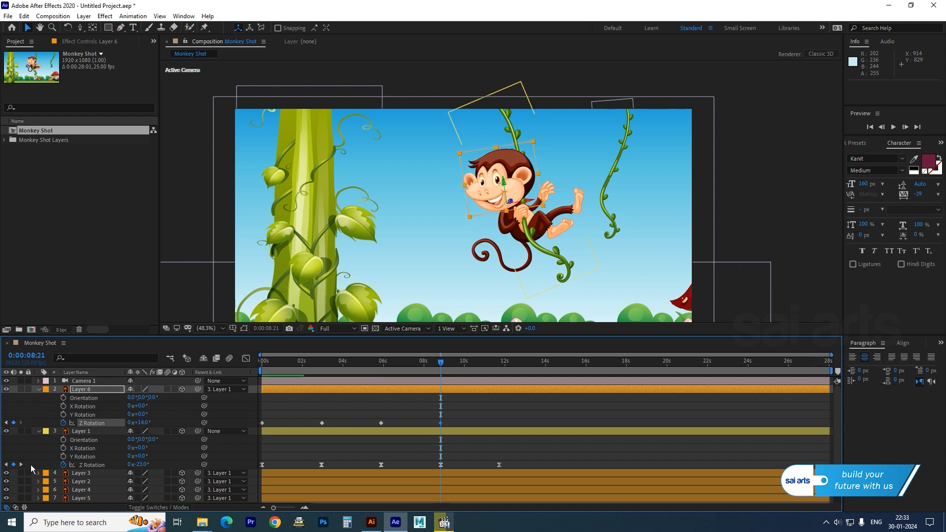
click(22, 464)
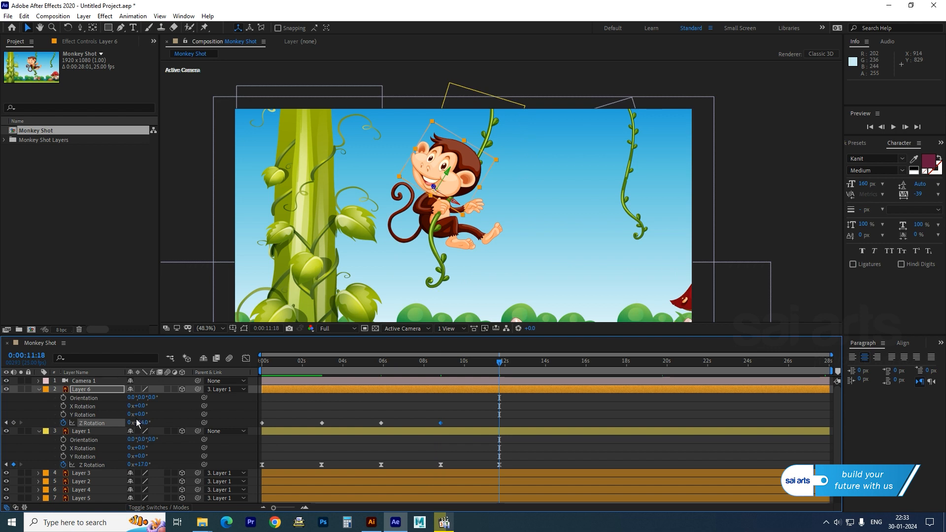
drag(142, 423, 133, 422)
Step: Apply Easy Ease to all five head rotation keyframes and preview the animation
drag(531, 418, 187, 429)
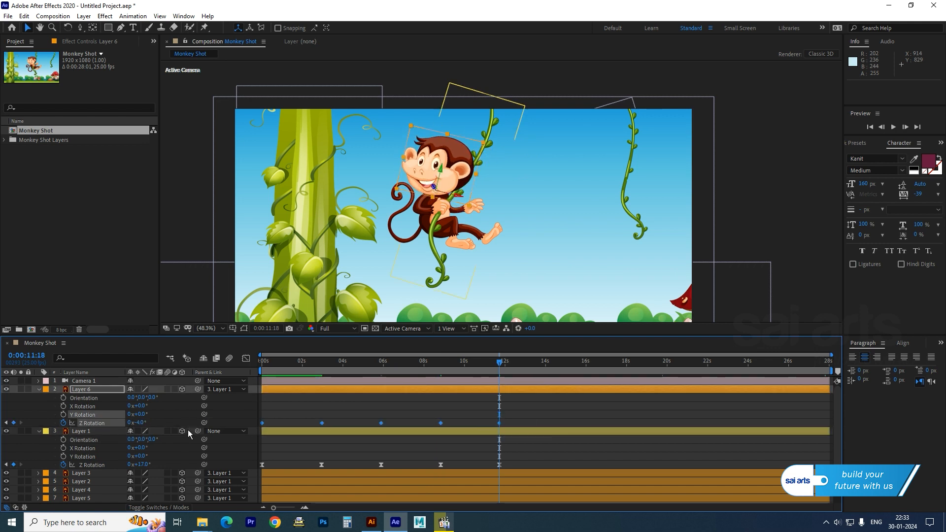
key(F9)
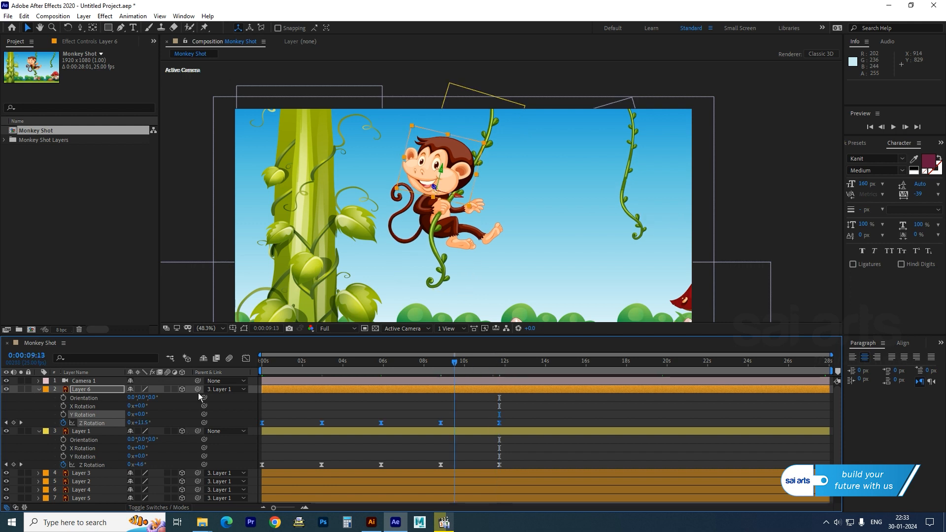
key(space)
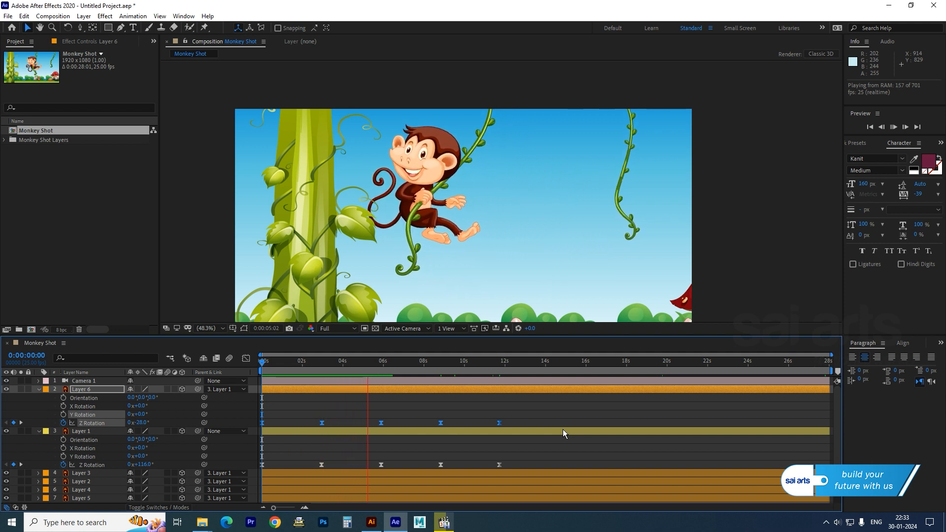
key(space)
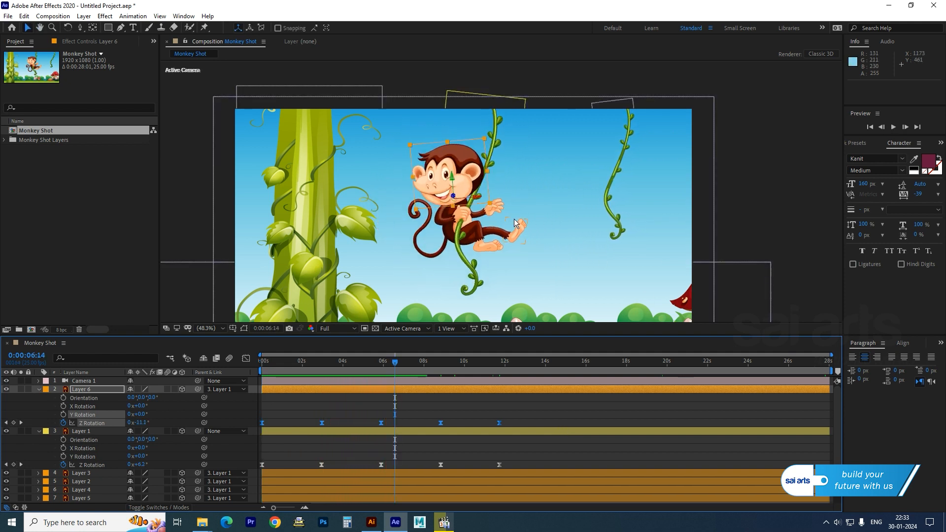
Step: Collapse Layer 1 and key the Z Rotation of the monkey's free hand, Layer 4, at -42° on Layer 6's second keyframe at 0:00:02:24
click(492, 204)
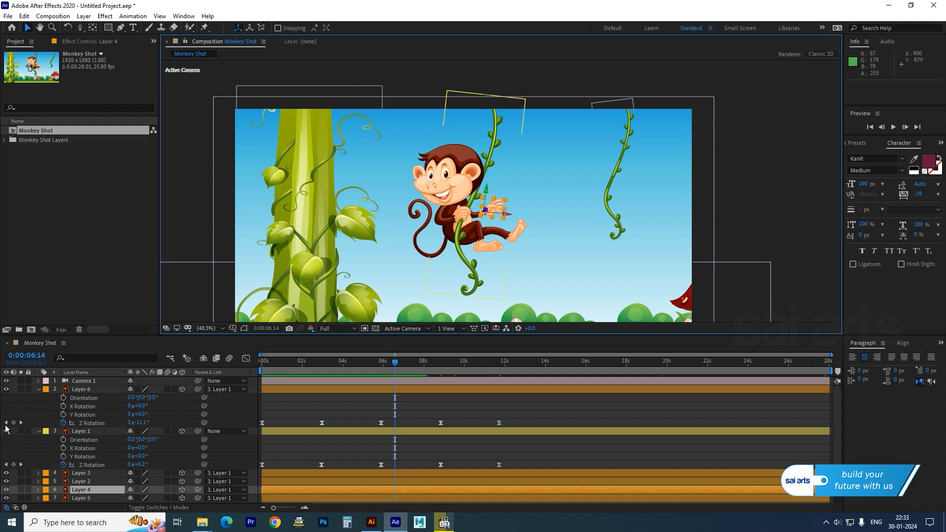
click(39, 431)
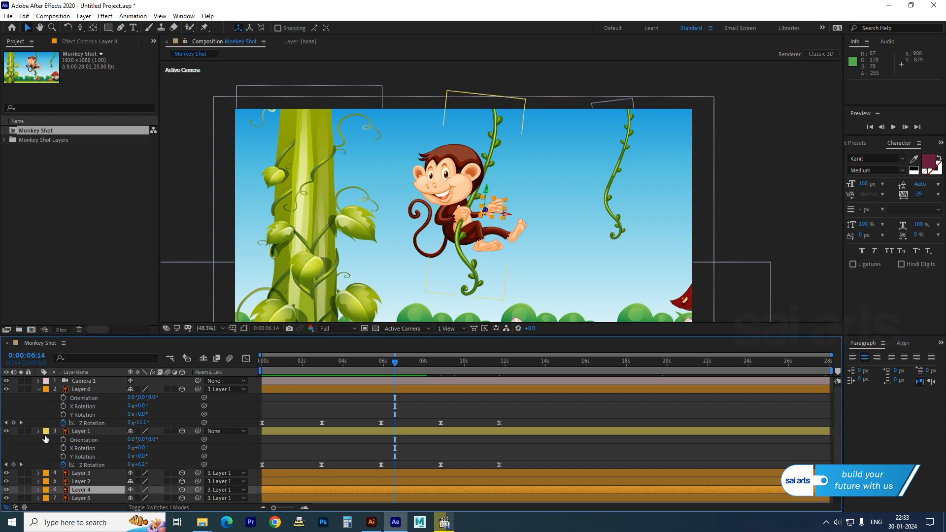
click(7, 422)
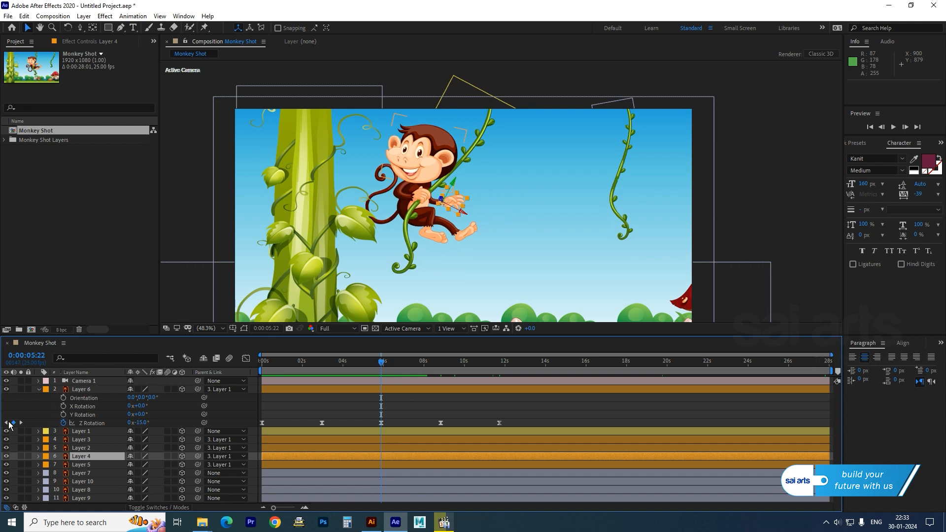
click(6, 422)
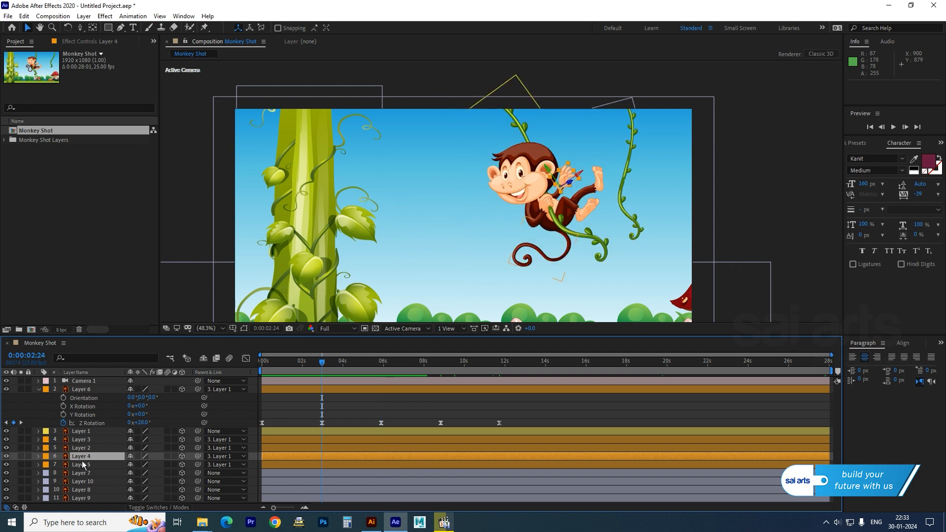
key(r)
click(63, 490)
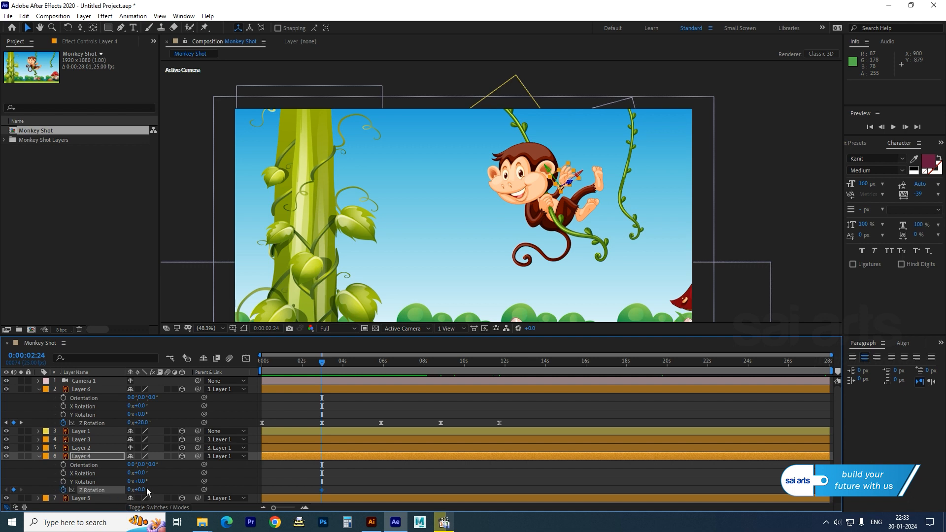
drag(147, 488, 125, 490)
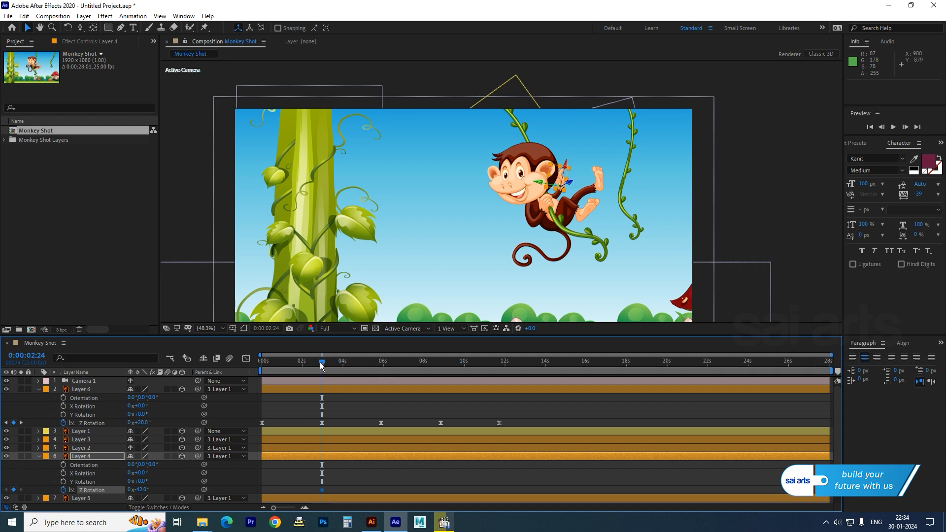
Step: Key the hand's Z Rotation at 42° at the start of the timeline
drag(320, 365, 262, 365)
click(142, 489)
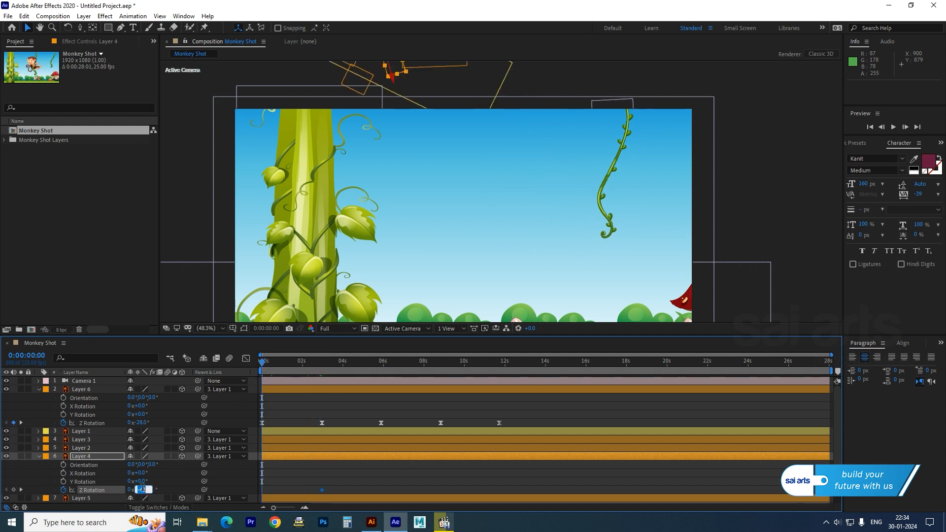
text(42)
key(Return)
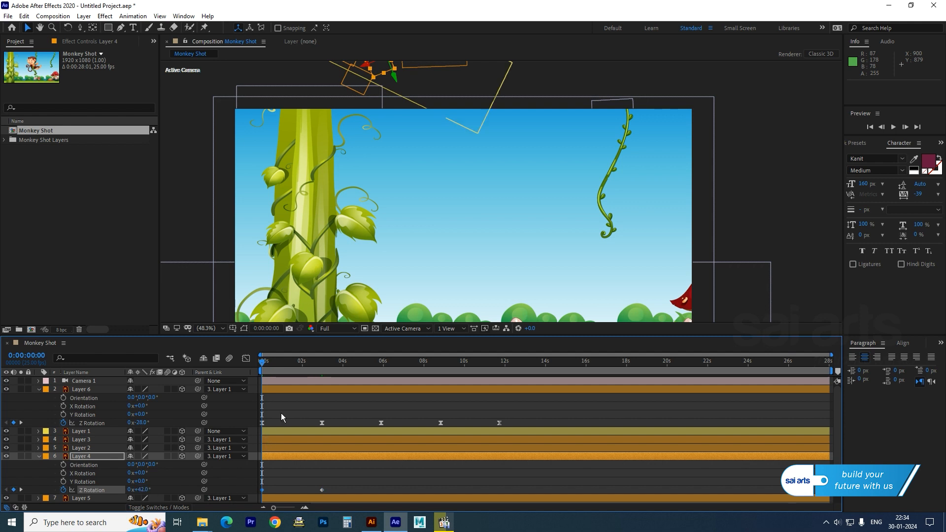
Step: Key the hand's Z Rotation at -1° on Layer 6's third keyframe, at 0:00:05:22
click(22, 422)
click(21, 423)
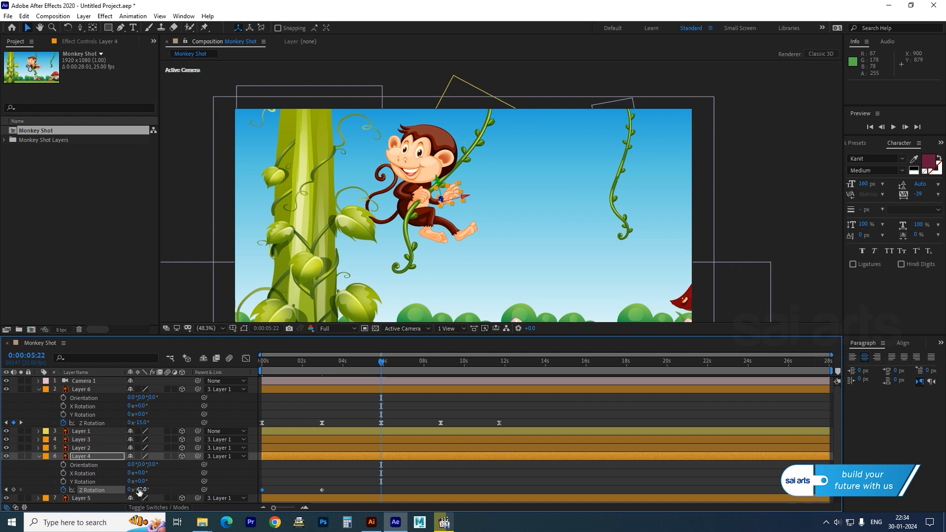
drag(144, 489, 161, 489)
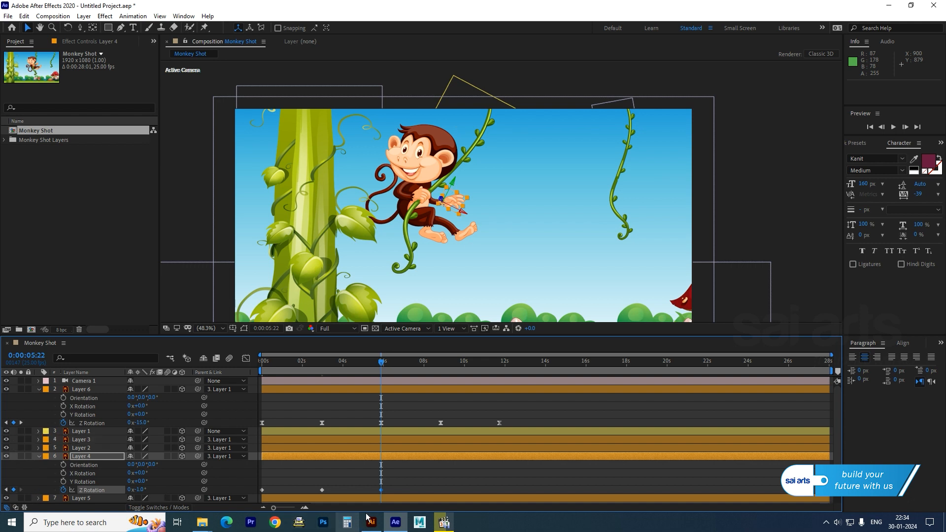
Step: Key the hand's Z Rotation at -32° on Layer 6's fourth keyframe, at 0:00:08:21
click(20, 422)
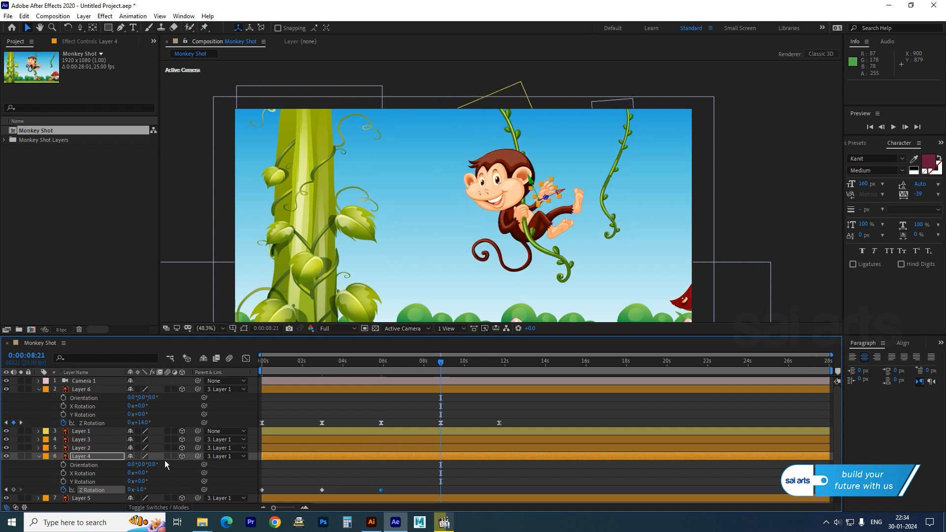
drag(141, 422, 134, 423)
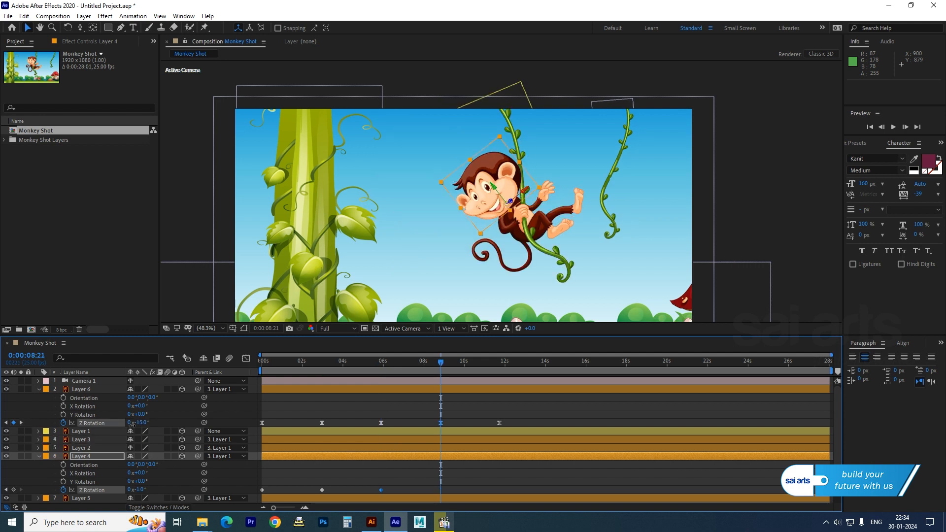
key(ctrl+z)
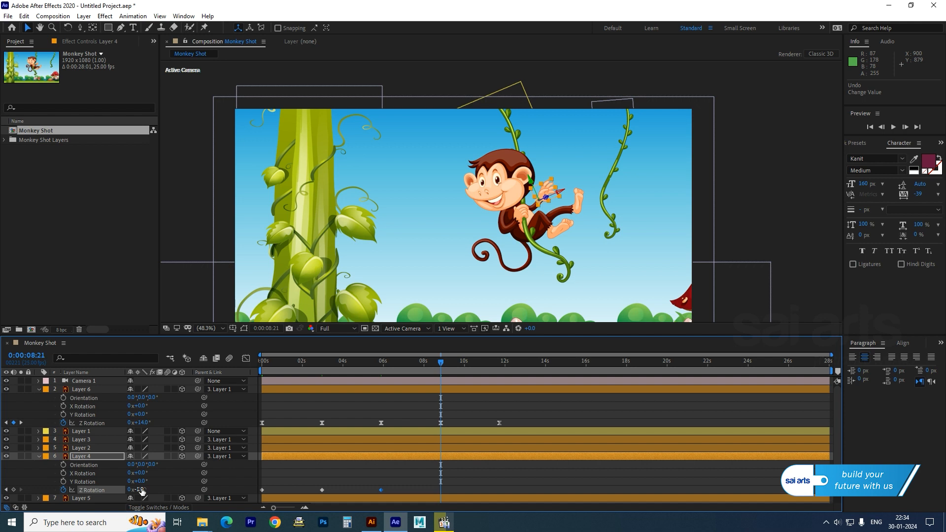
drag(141, 490, 129, 492)
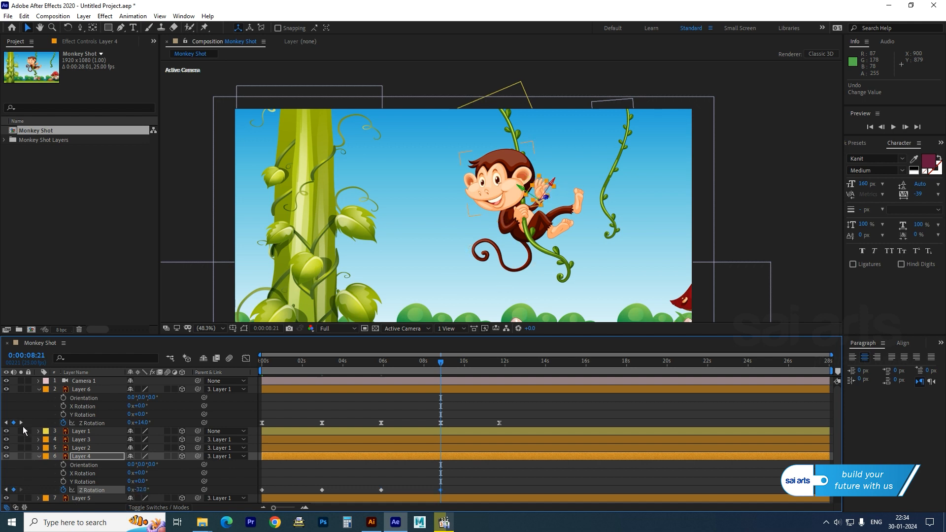
Step: Key the hand's Z Rotation at -11° at 0:00:11:18 and apply Easy Ease to all five of its rotation keyframes
click(21, 422)
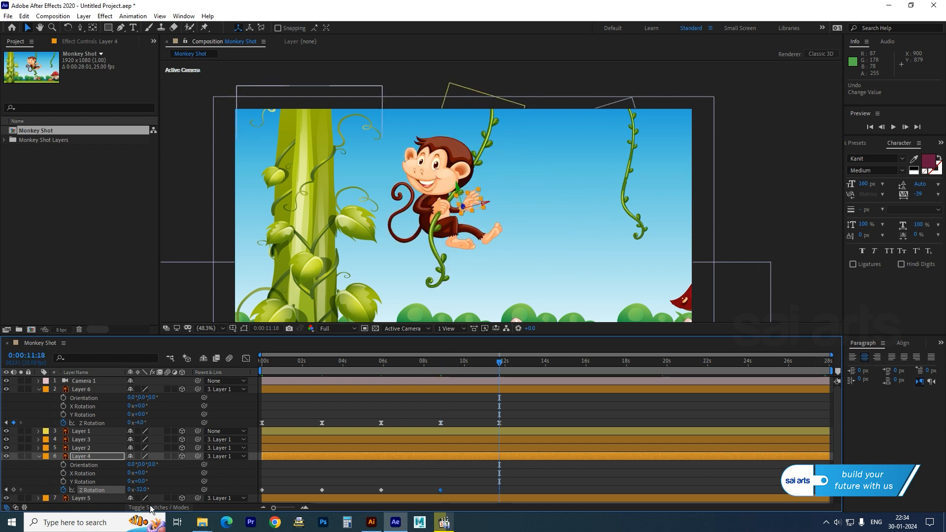
drag(142, 489, 151, 492)
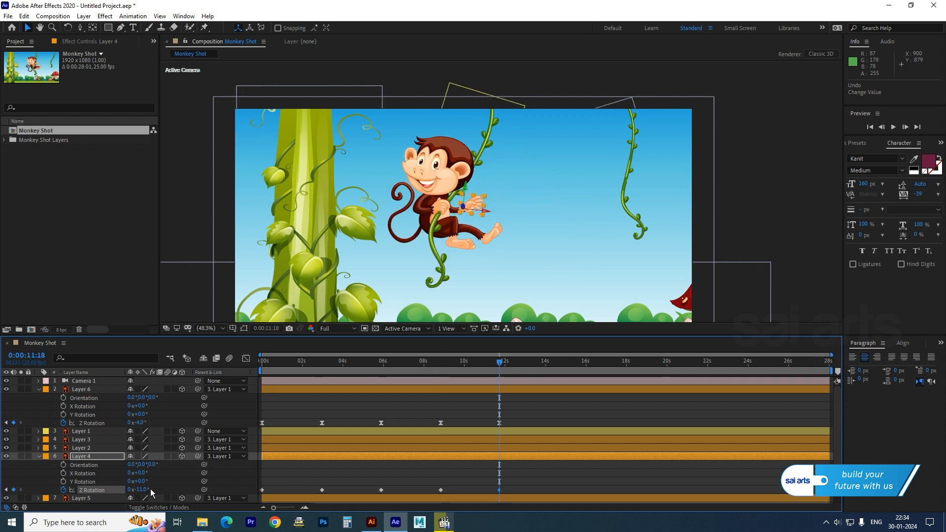
drag(529, 488, 258, 492)
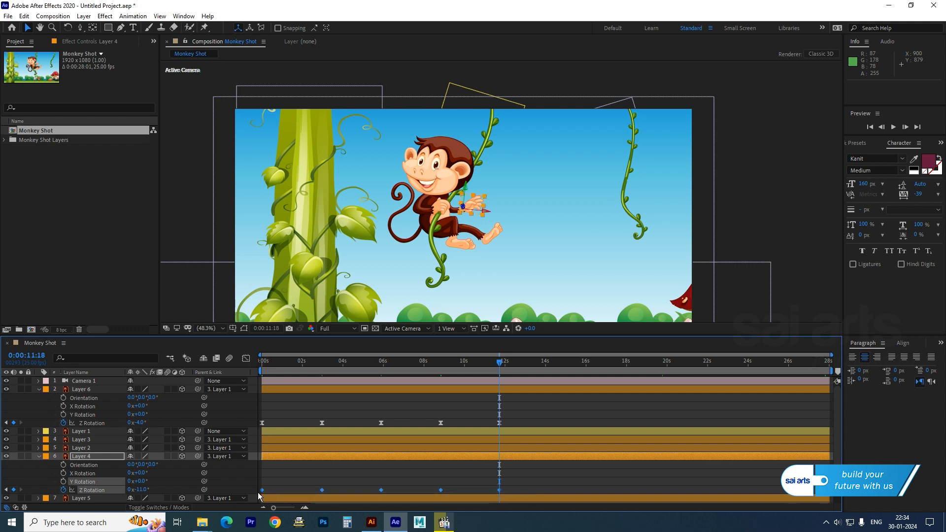
Step: Reveal the rotation of the monkey's outer foot, Layer 2, and key its Z Rotation at -30° at 0:00:02:24
click(493, 236)
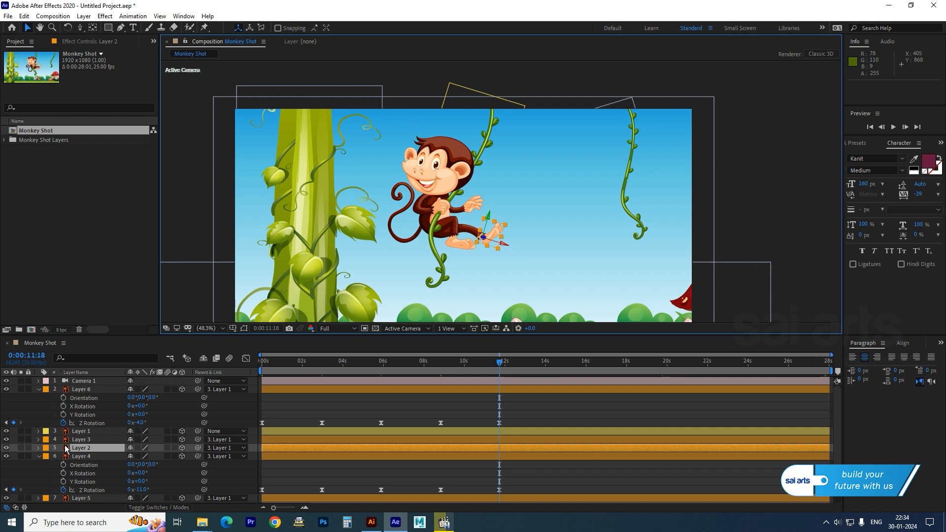
key(r)
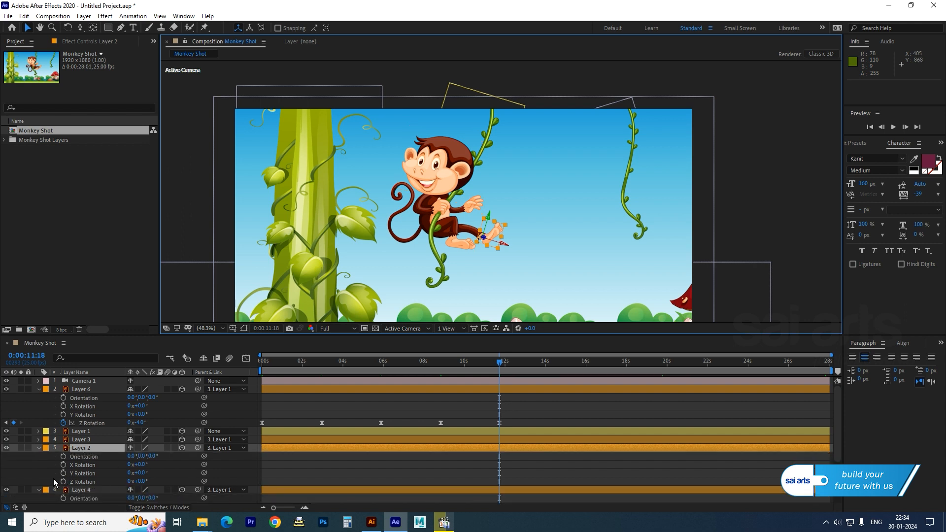
click(6, 422)
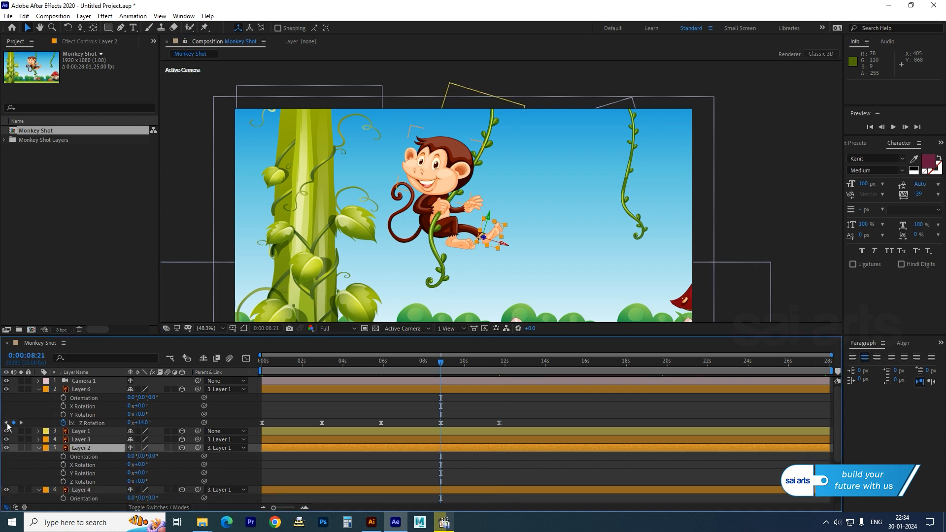
click(5, 423)
click(6, 423)
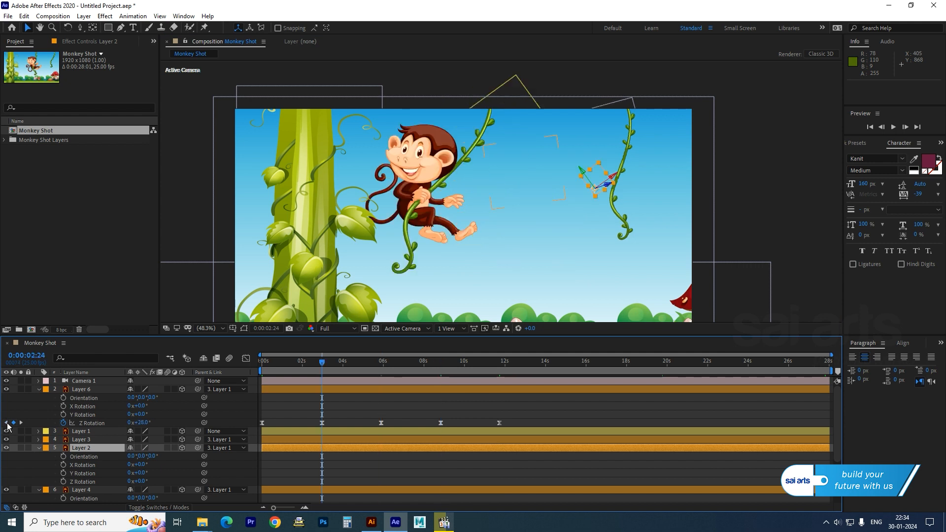
click(64, 481)
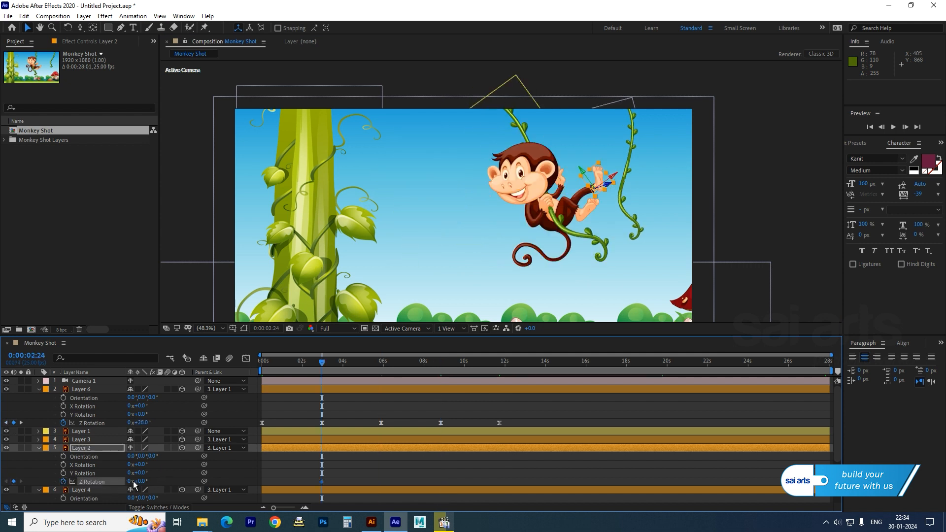
drag(133, 482, 126, 486)
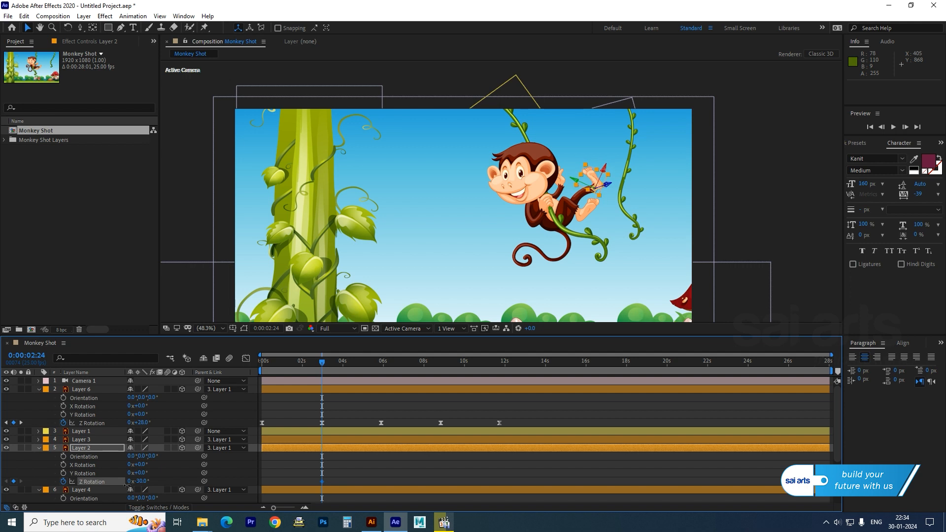
Step: Key Layer 2's Z Rotation at 30° at the start of the timeline
click(6, 422)
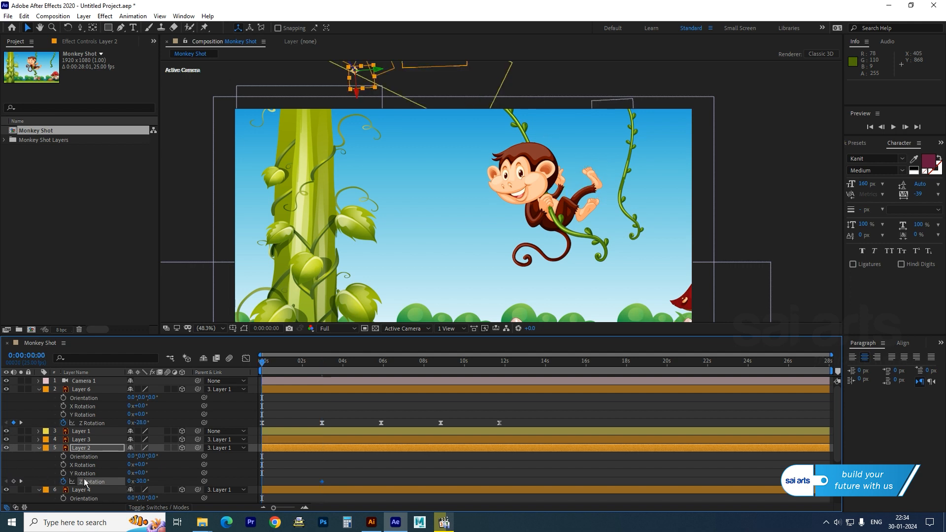
click(140, 481)
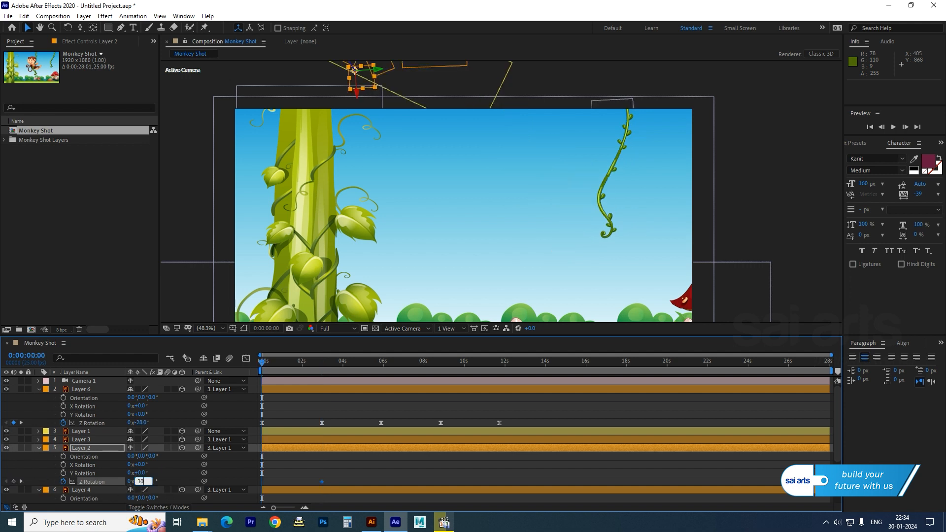
text(30)
key(Return)
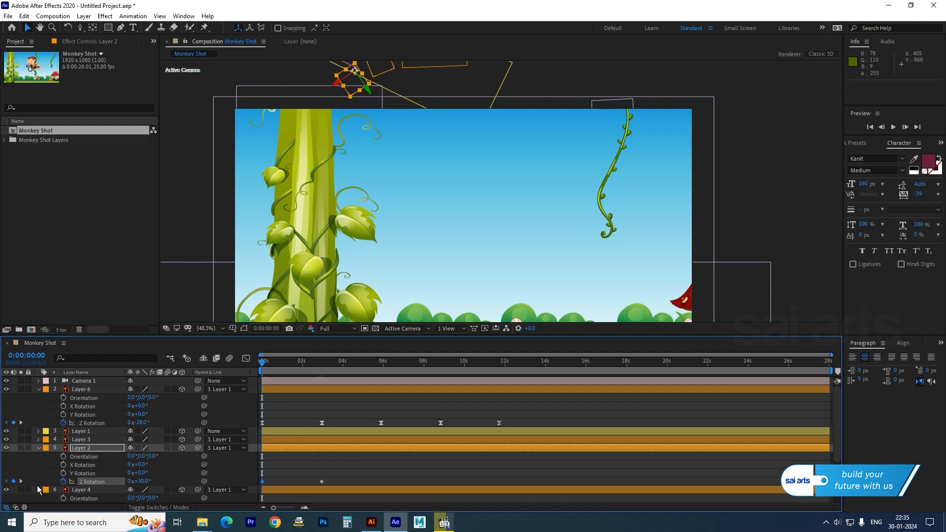
Step: Key Layer 2's Z Rotation at 14° at 0:00:05:22 and -11° at 0:00:08:21, aligned with Layer 6's keyframes
click(21, 422)
click(21, 423)
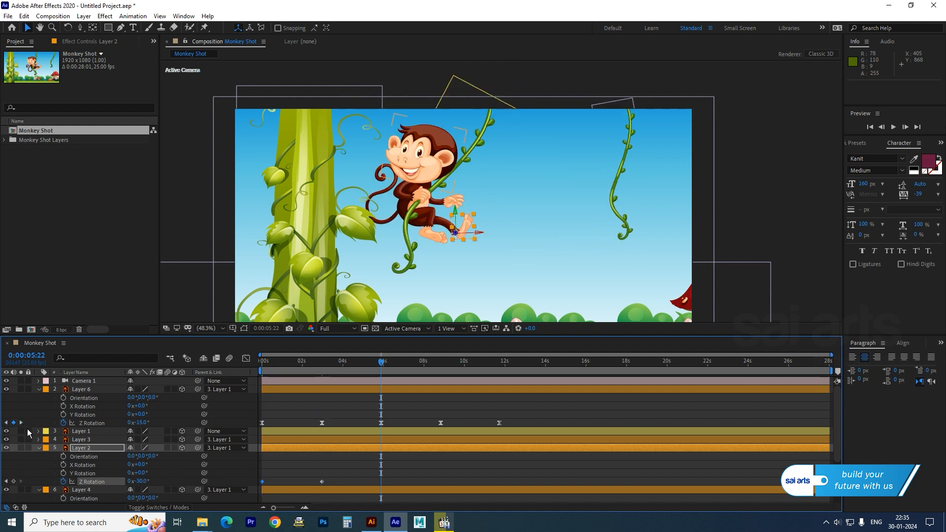
drag(140, 481, 161, 480)
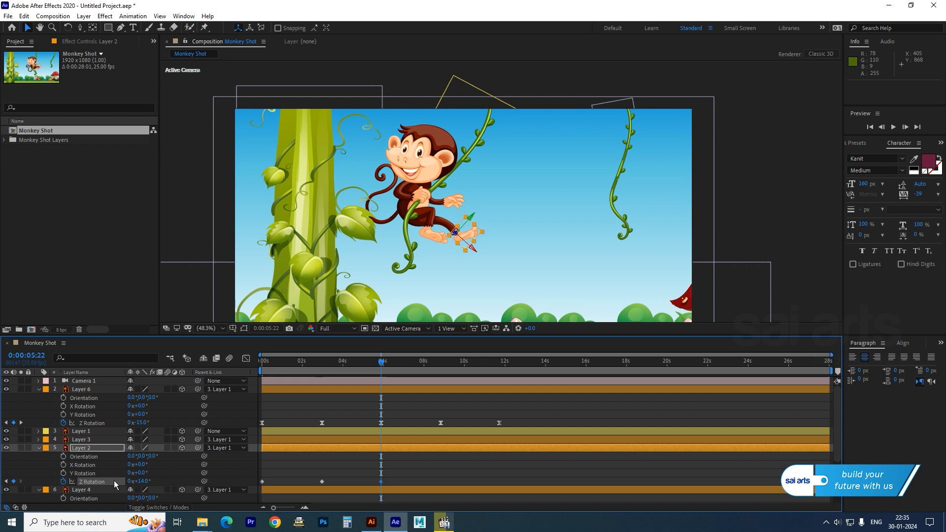
click(21, 423)
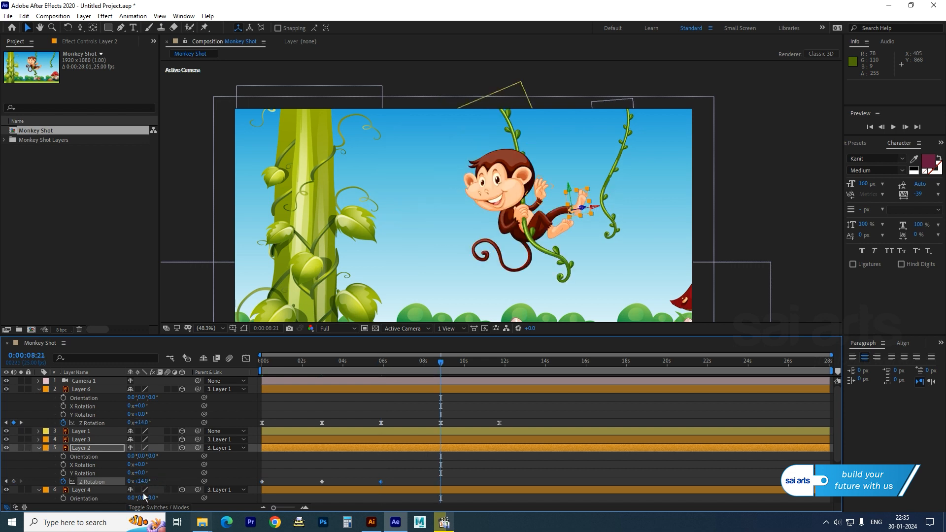
drag(145, 481, 138, 482)
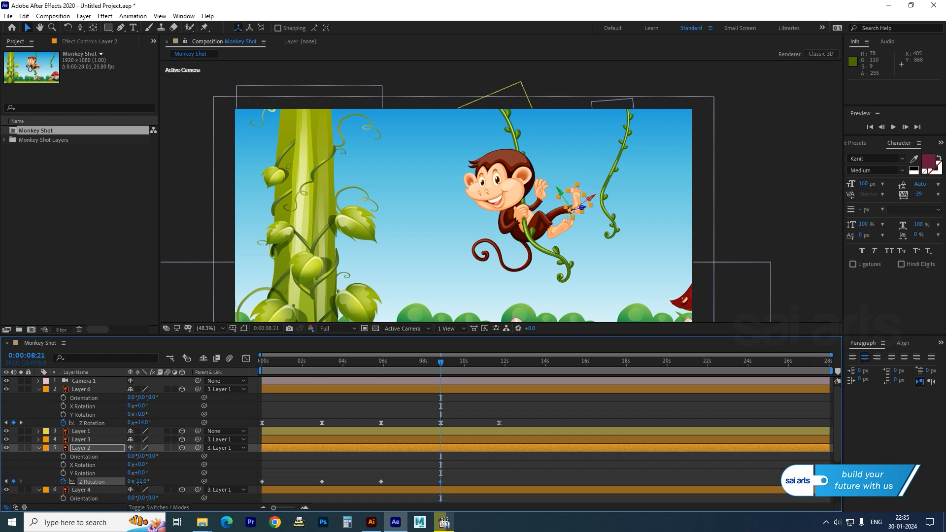
Step: Key Layer 2's Z Rotation at 15° at 0:00:11:18 and apply Easy Ease to all five of its rotation keyframes
click(25, 423)
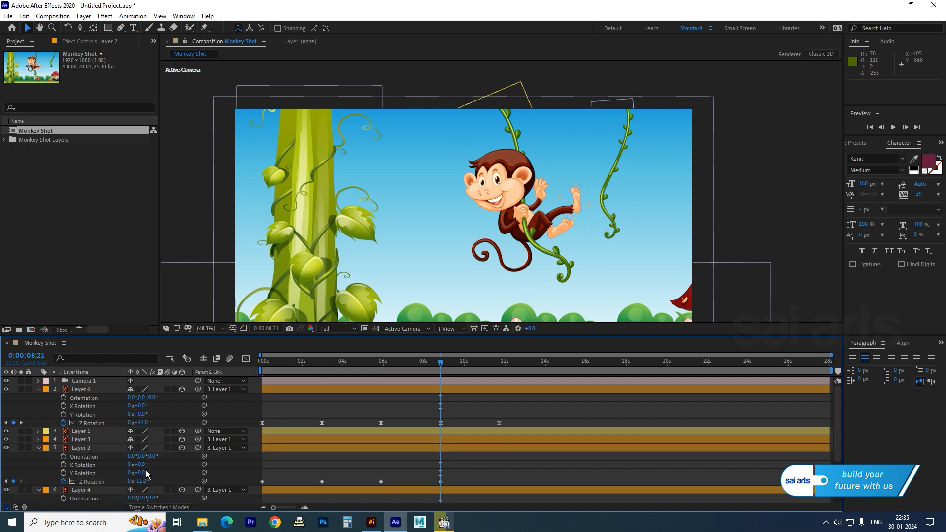
click(21, 422)
drag(143, 481, 156, 480)
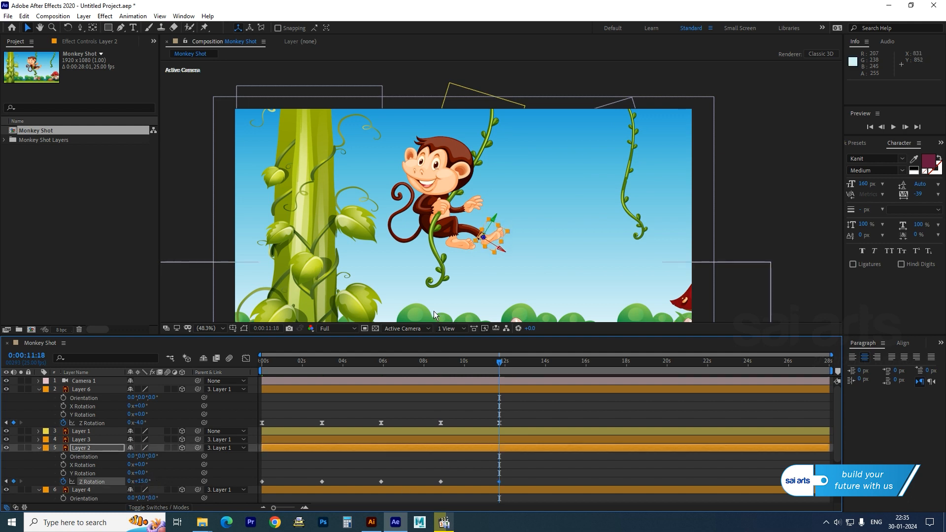
click(456, 247)
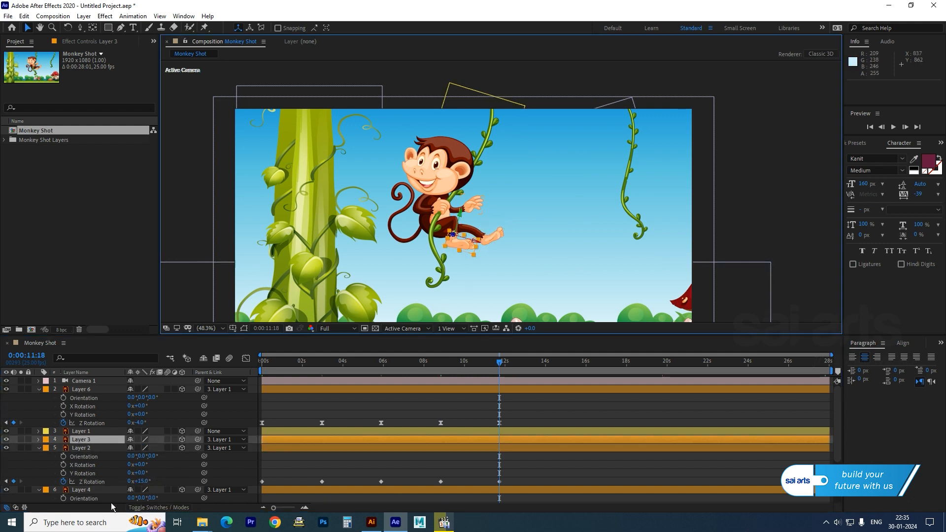
drag(525, 478, 260, 485)
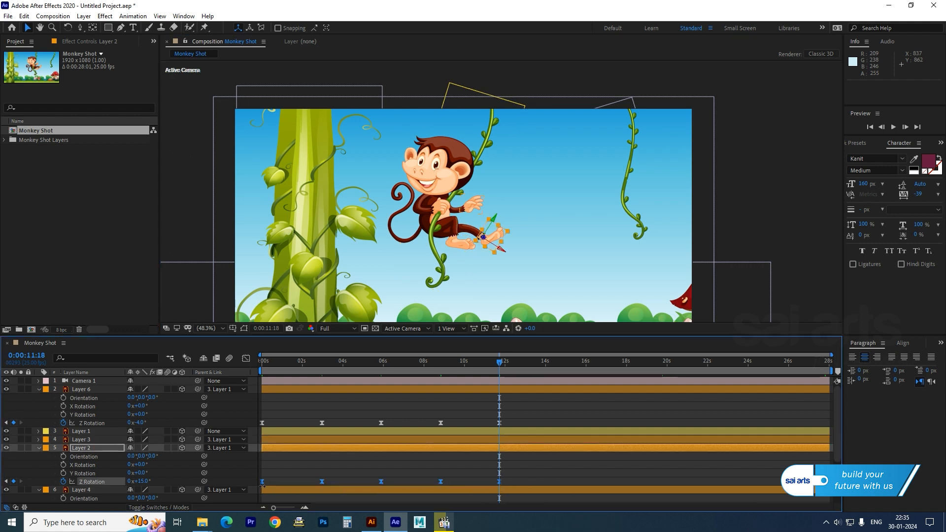
Step: Reveal the rotation of the monkey's other foot, Layer 3, and key its Z Rotation at 17° at 0:00:11:18
click(83, 441)
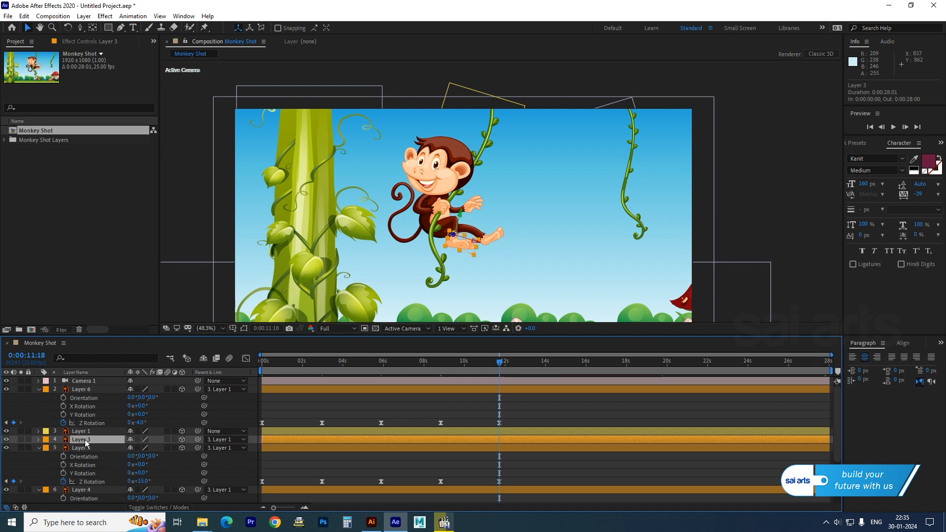
key(r)
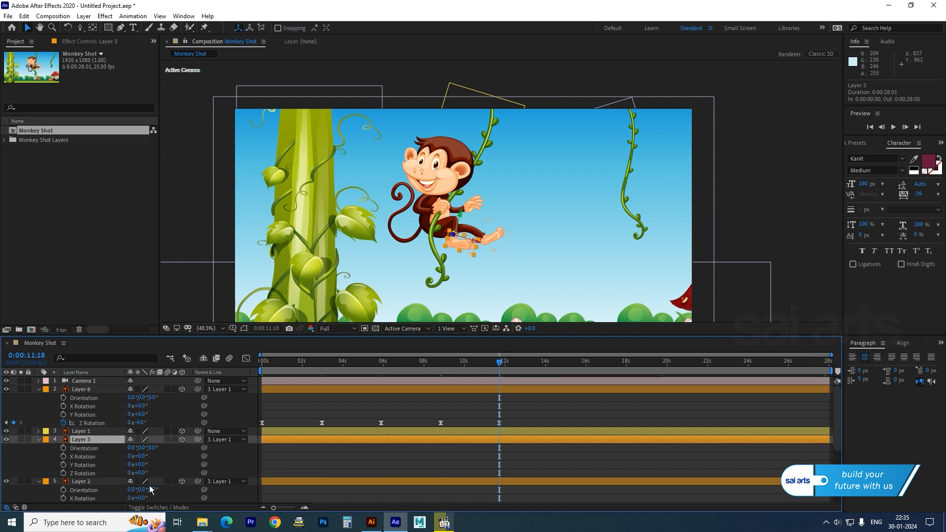
click(64, 473)
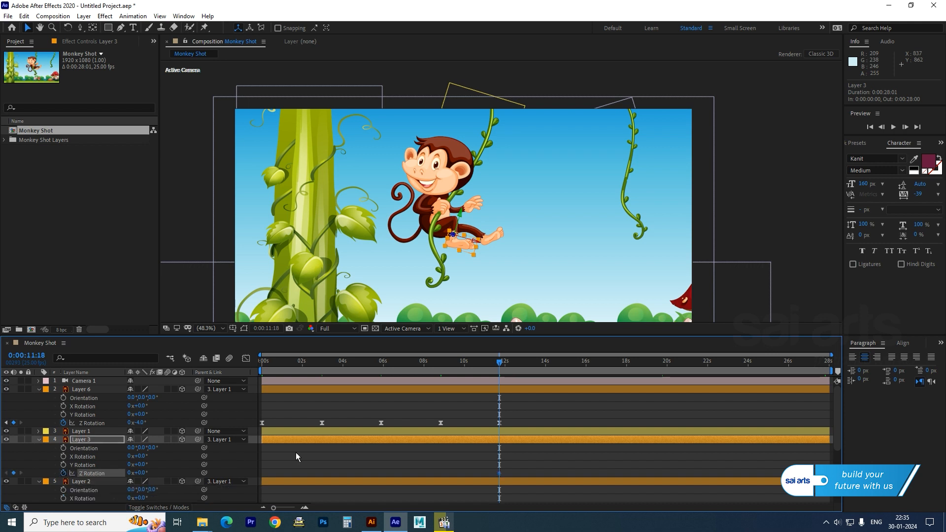
drag(143, 472, 151, 472)
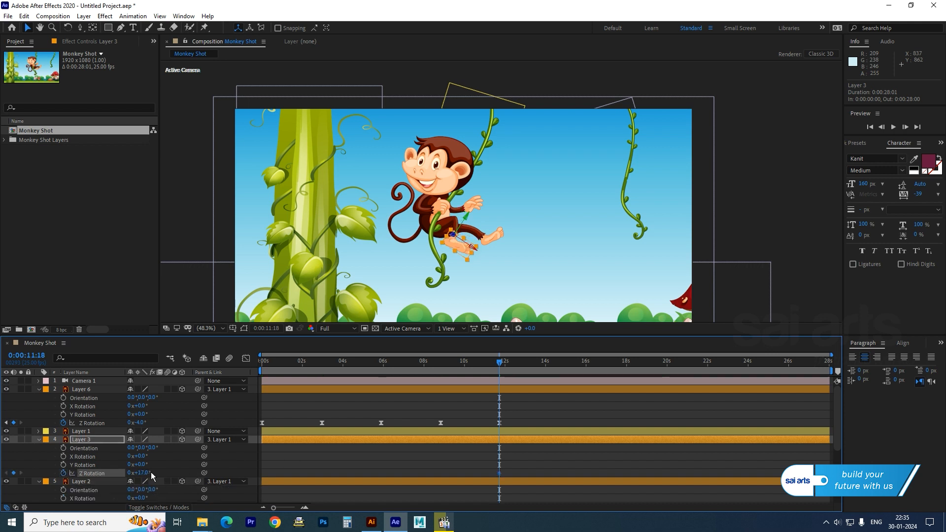
Step: Working backwards, key Layer 3's Z Rotation at -23° at 0:00:08:21, 0° at 0:00:05:22 and -20° at 0:00:02:24
click(6, 422)
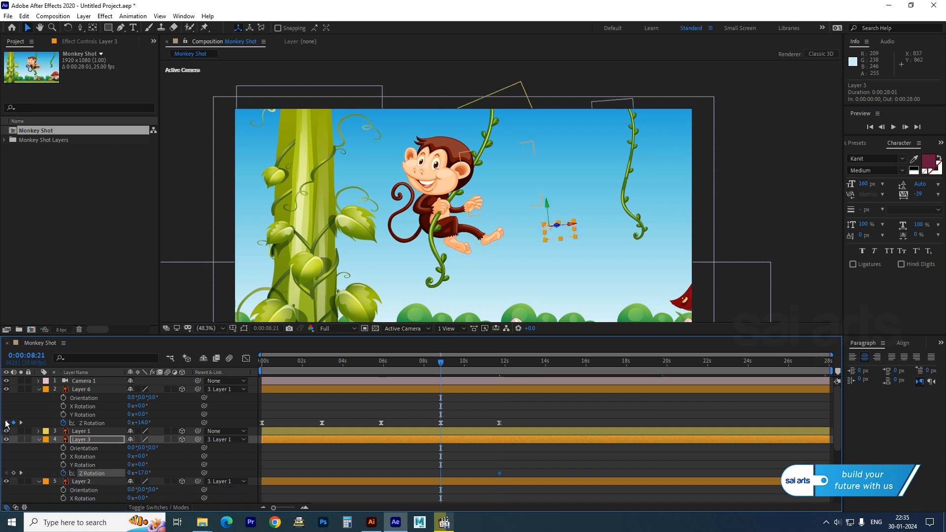
drag(138, 473, 130, 474)
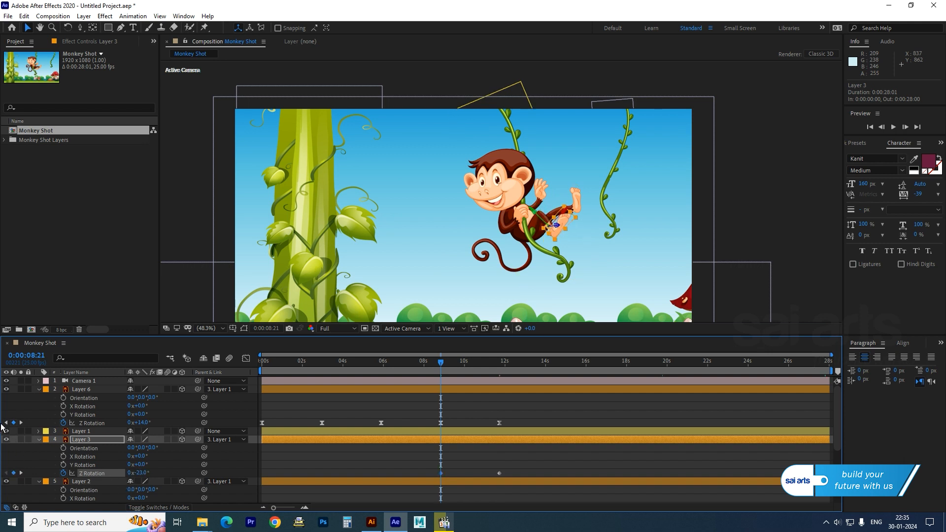
click(6, 422)
drag(138, 473, 150, 473)
click(6, 422)
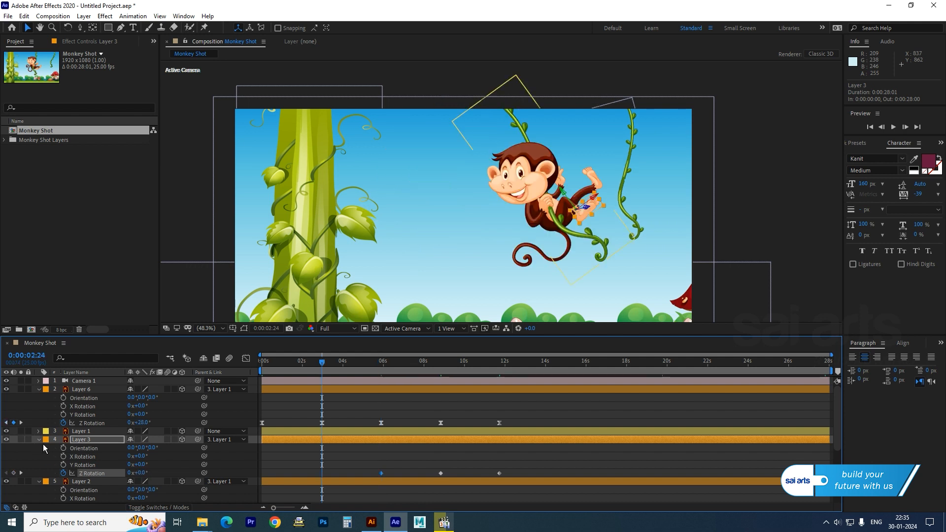
mouse_move(143, 473)
mouse_down()
mouse_move(155, 478)
mouse_move(137, 478)
mouse_up()
Step: Key Layer 3's Z Rotation at 0° at 0:00:00:00, then apply Easy Ease to all five of its rotation keyframes
key(Home)
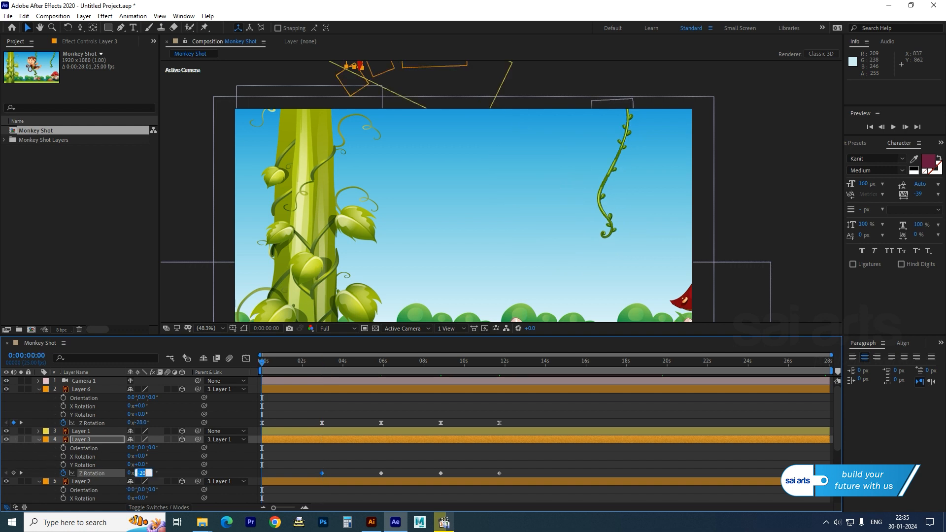
drag(542, 470, 213, 481)
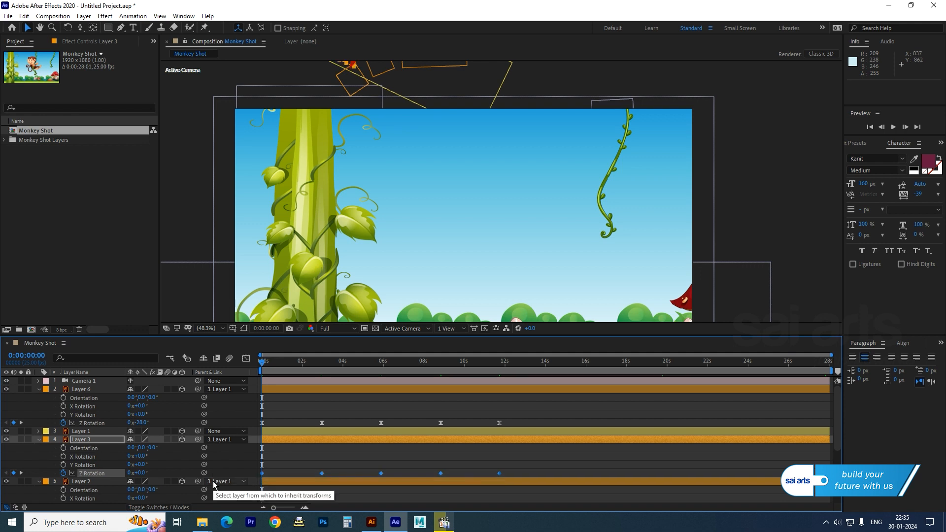
key(F9)
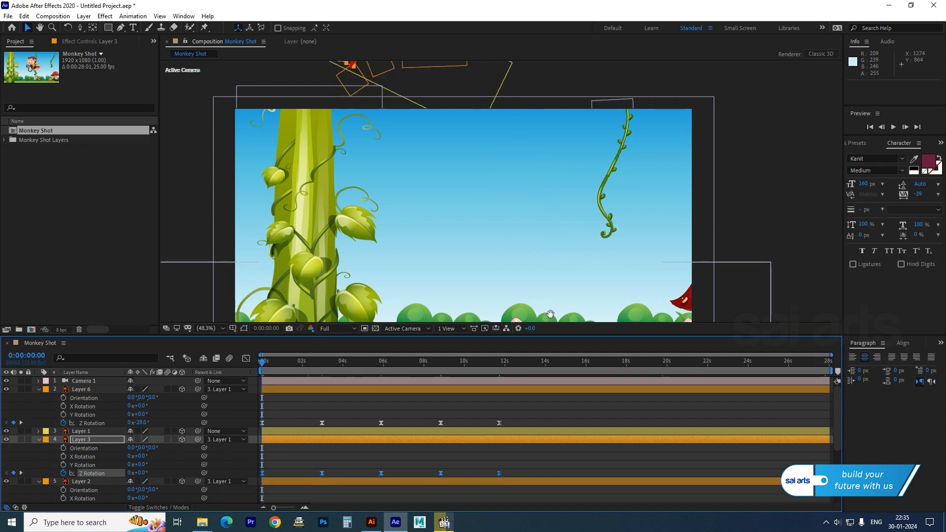
key(space)
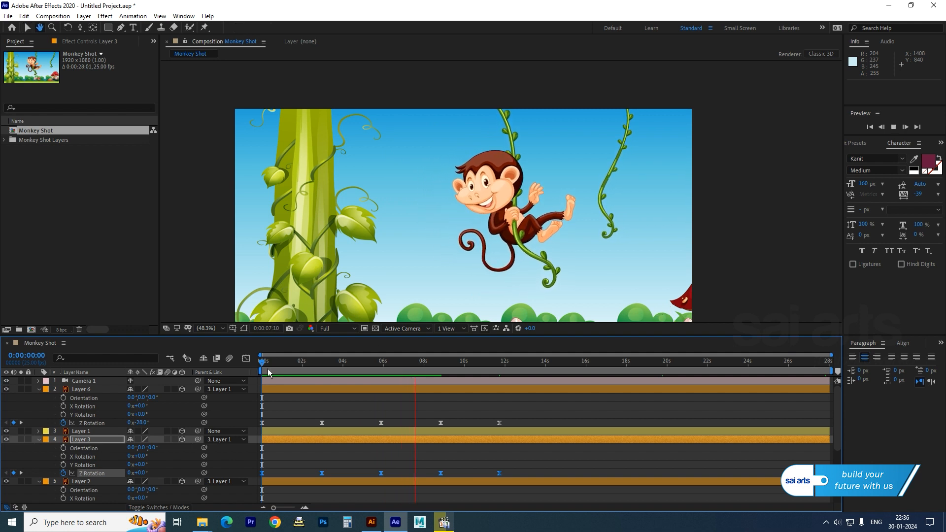
key(space)
Step: Collapse the expanded properties of Layers 6, 3, 2 and 4 and deselect all layers
click(40, 389)
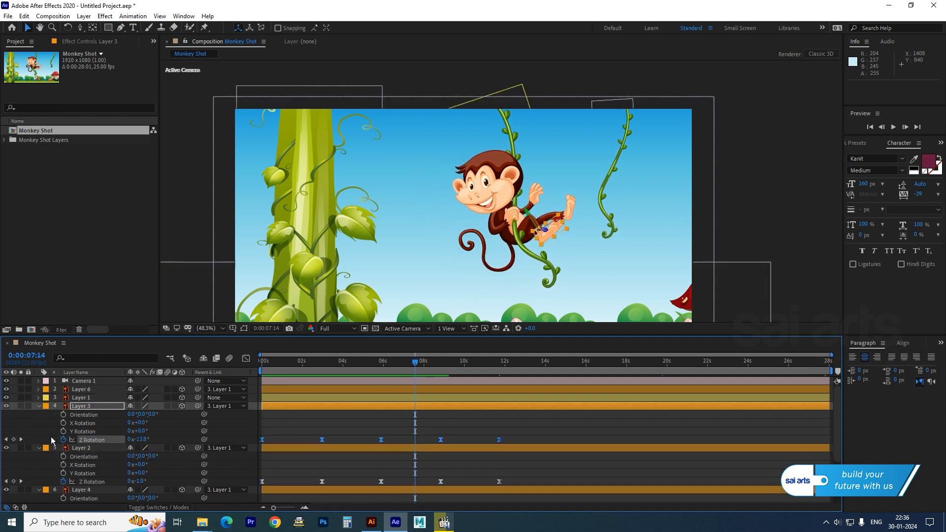
click(39, 405)
click(38, 415)
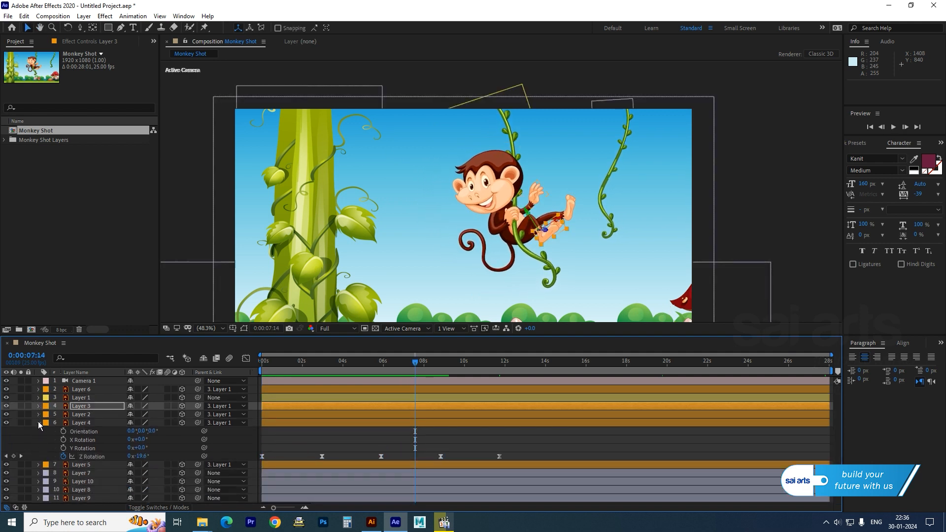
click(39, 422)
click(152, 491)
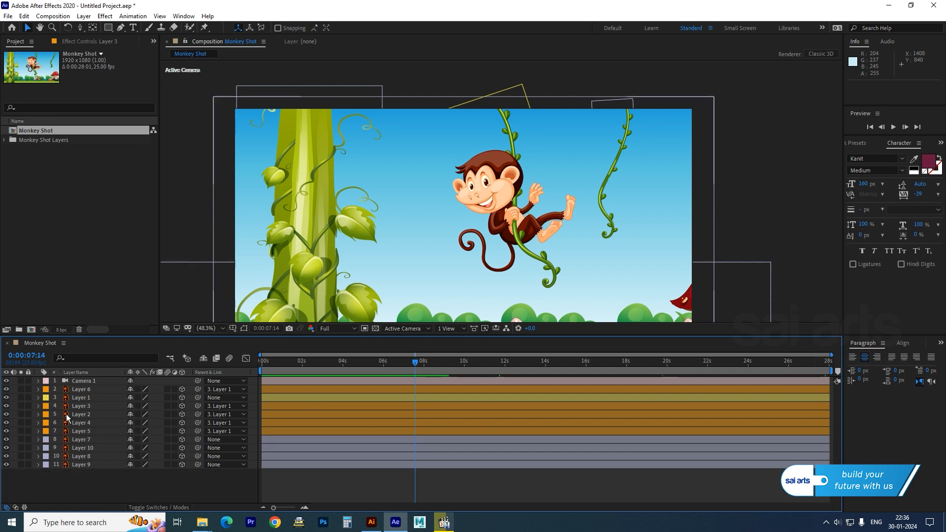
Step: Reveal Camera 1's transform properties and, with Track Z Camera, key its Position at about -806 in Z at 0:00:00:00
click(96, 380)
click(38, 381)
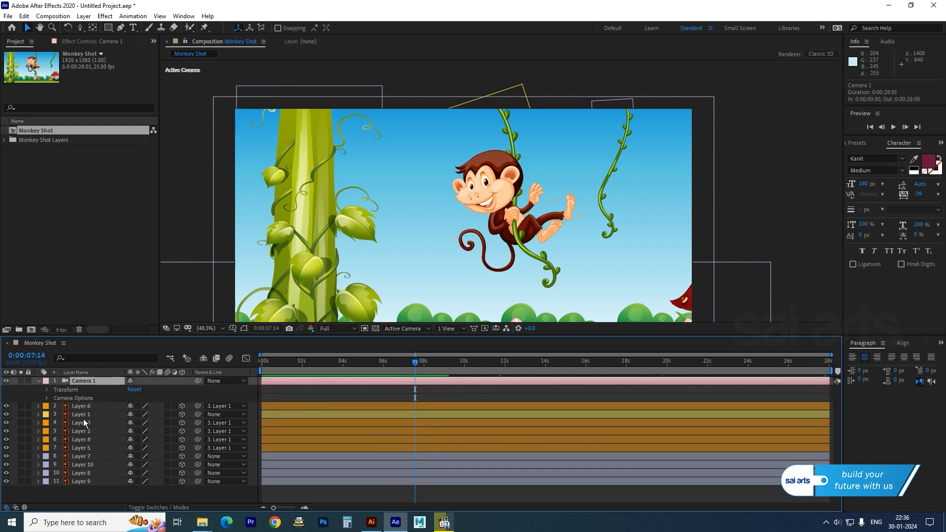
click(45, 389)
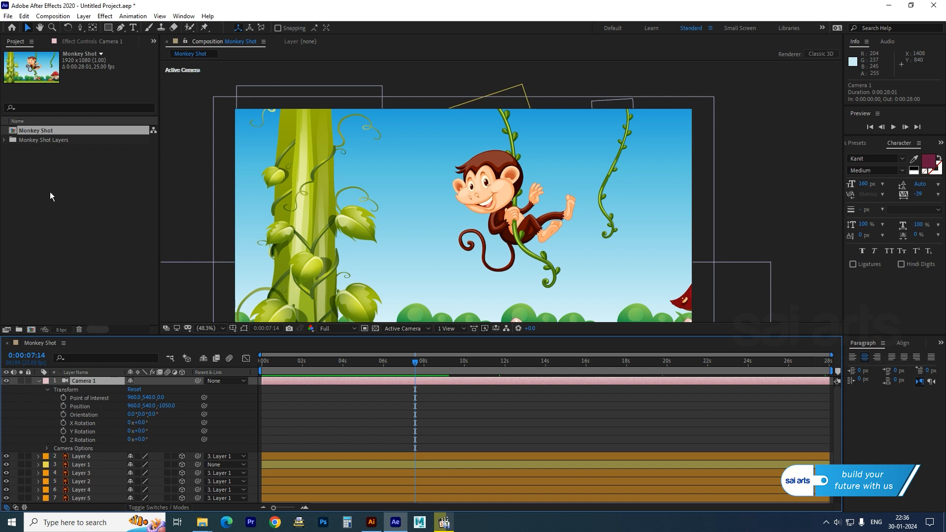
click(79, 29)
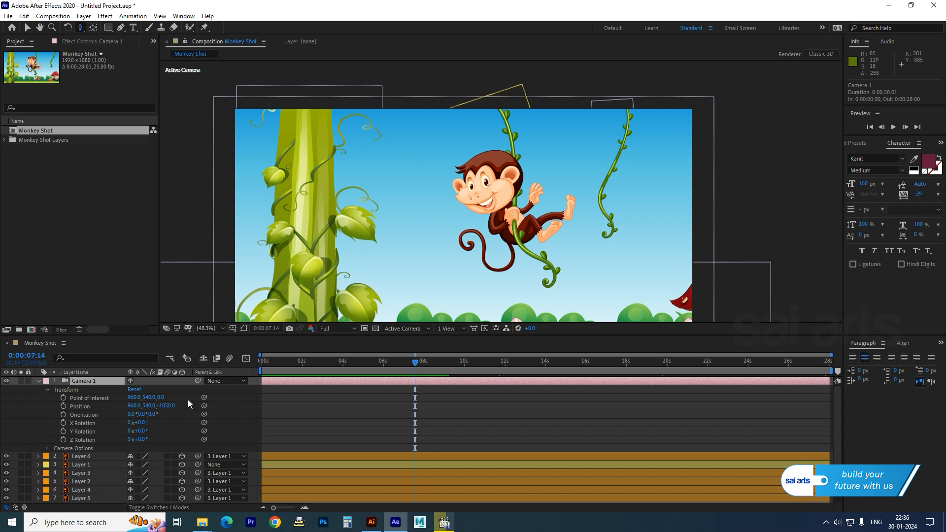
drag(428, 263, 428, 248)
key(ctrl+z)
key(Home)
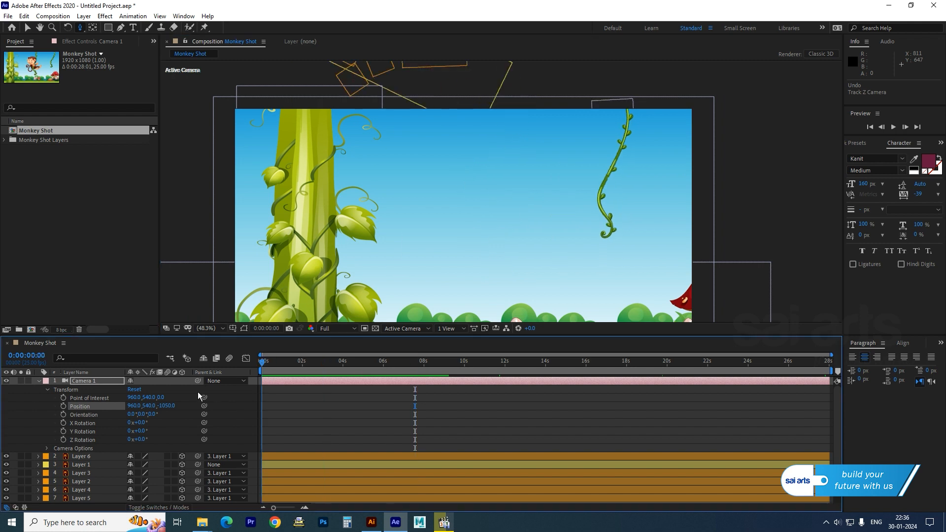
drag(545, 255, 545, 229)
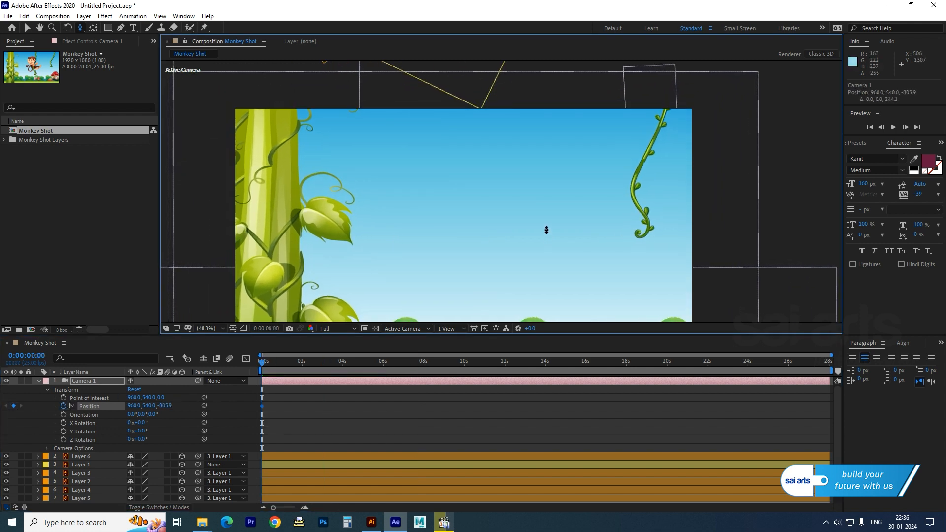
Step: Pull Camera 1 back to about -1104 in Z at 0:00:07:24 and apply Easy Ease to both position keyframes
drag(263, 365, 424, 369)
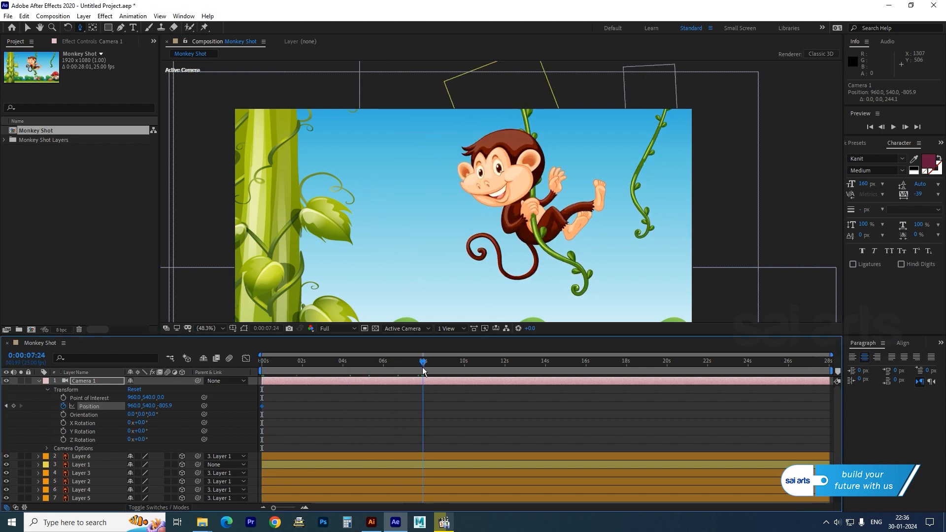
drag(491, 264, 494, 312)
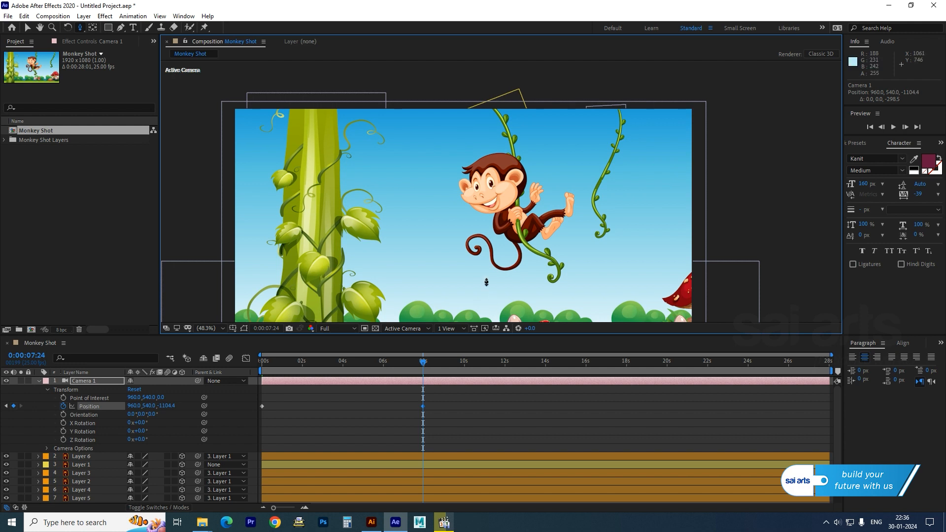
scroll(486, 282, down, 2)
key(space)
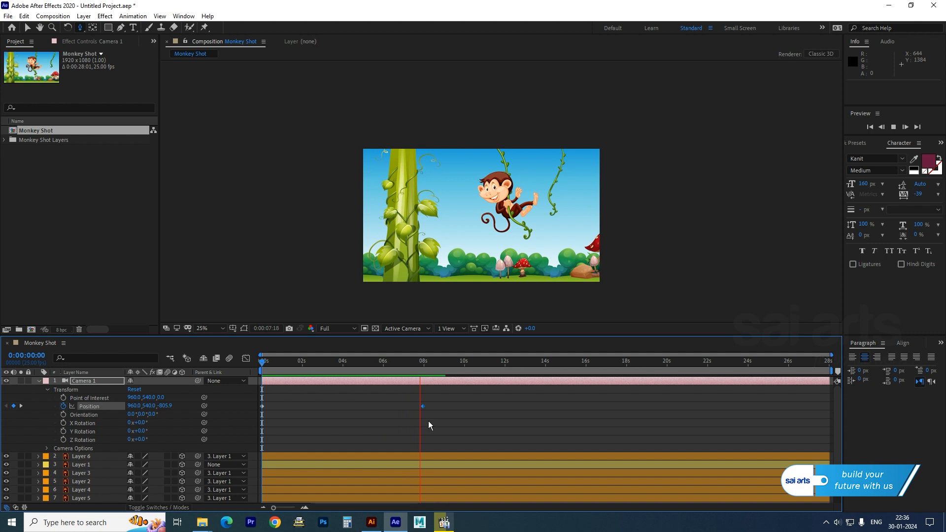
key(space)
key(F9)
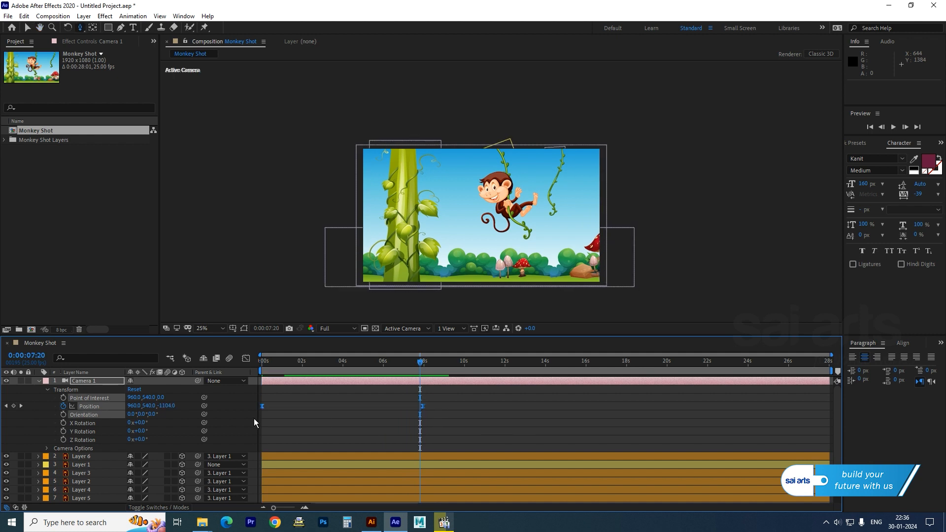
drag(419, 373, 350, 379)
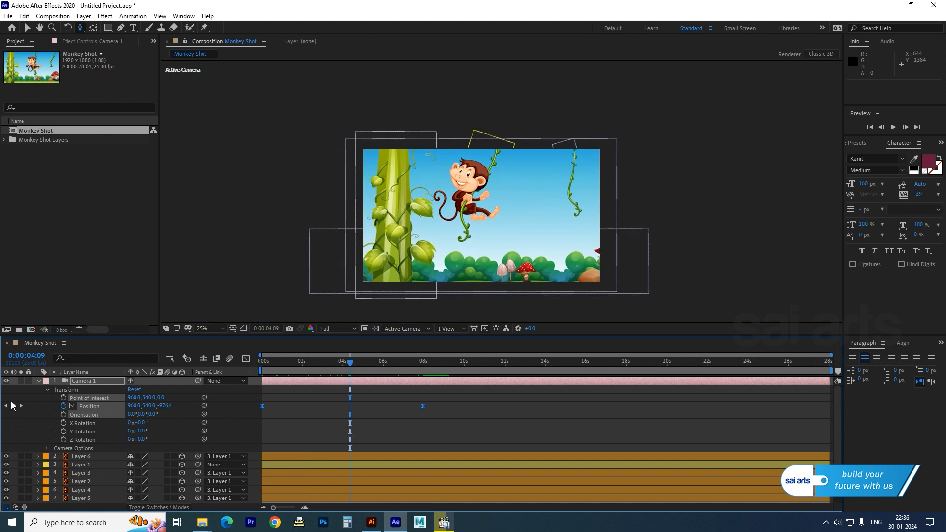
Step: Collapse Camera 1 and enable motion blur for all the artwork layers and the composition
click(38, 381)
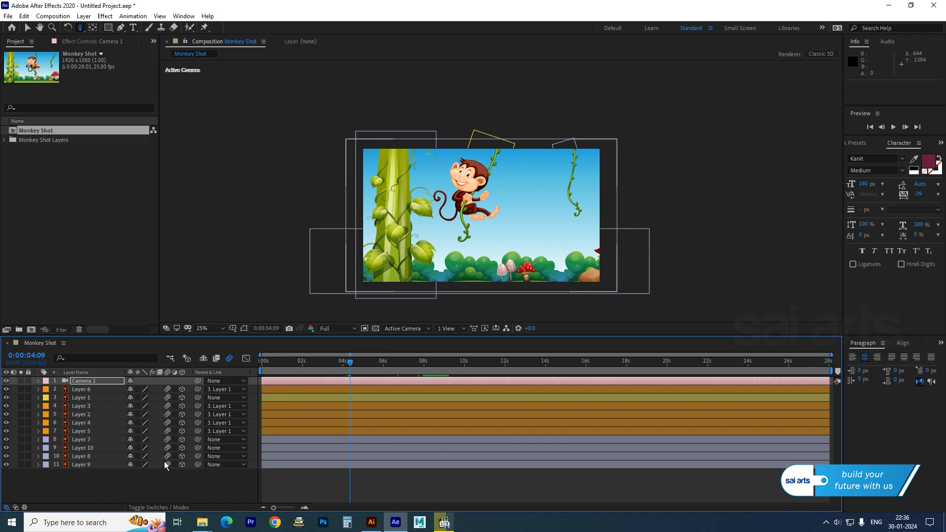
click(229, 361)
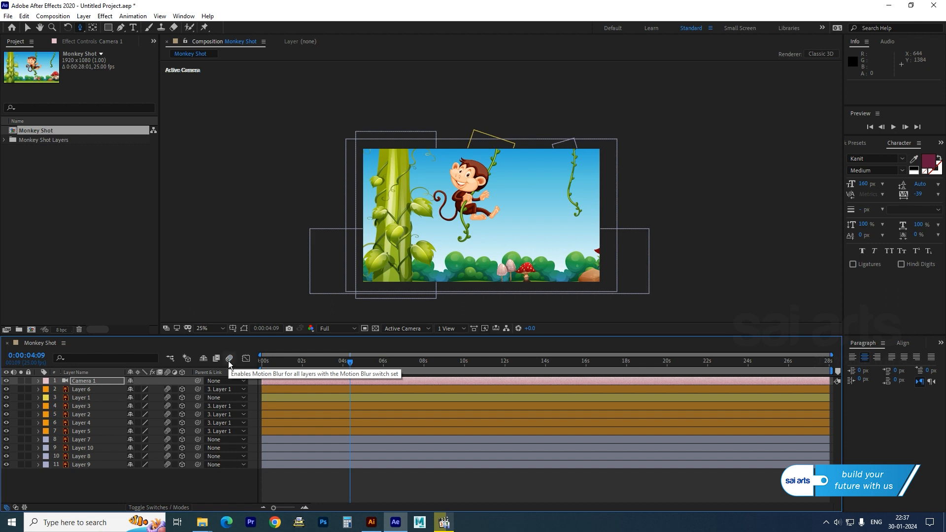
click(229, 362)
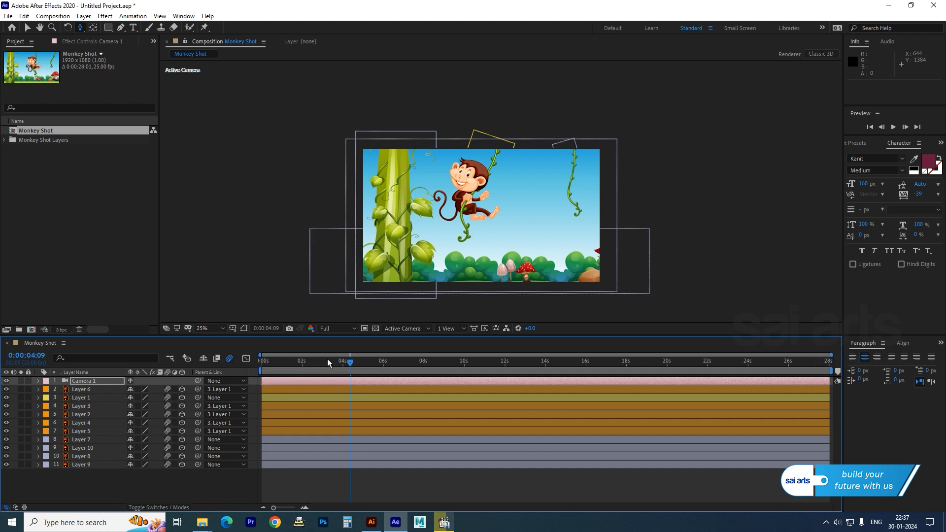
Step: Enlarge the composition view to 48.3% and preview the motion-blurred monkey swing from 0:00:00:00
drag(330, 364, 159, 384)
click(191, 330)
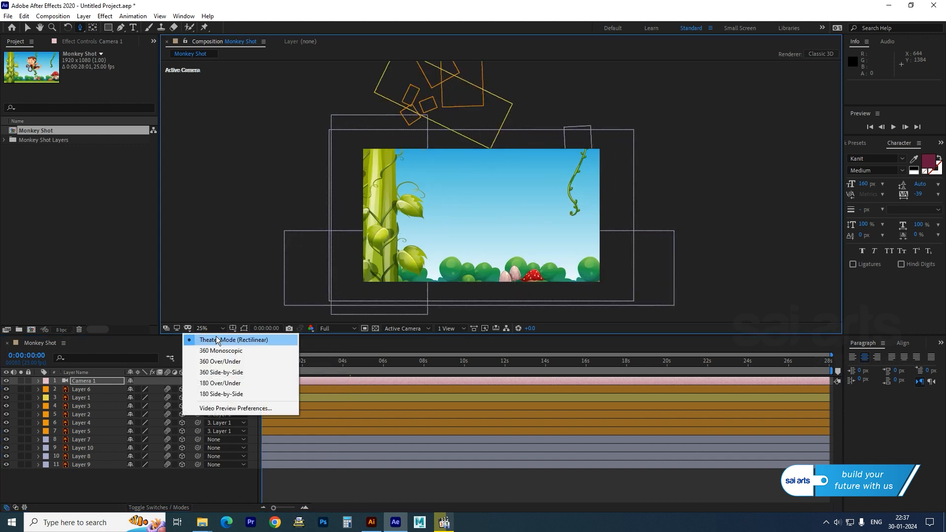
click(208, 330)
click(214, 339)
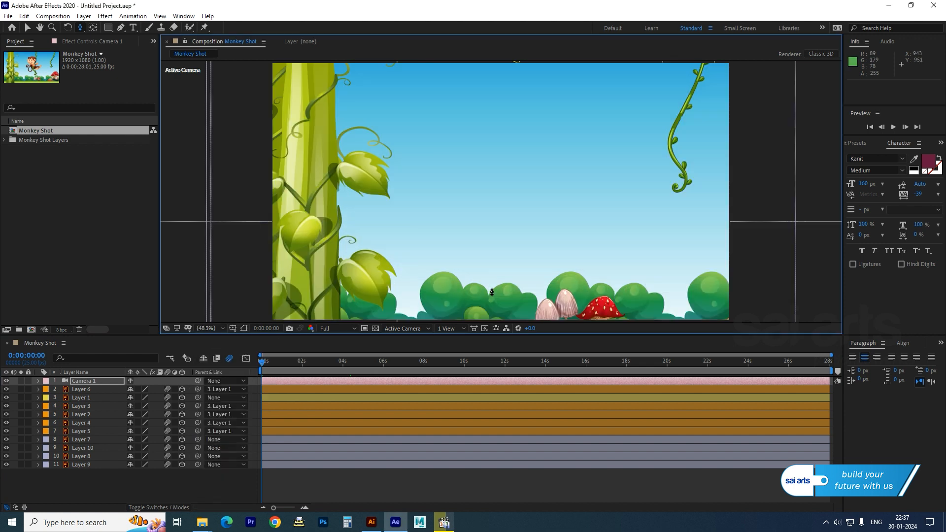
key(space)
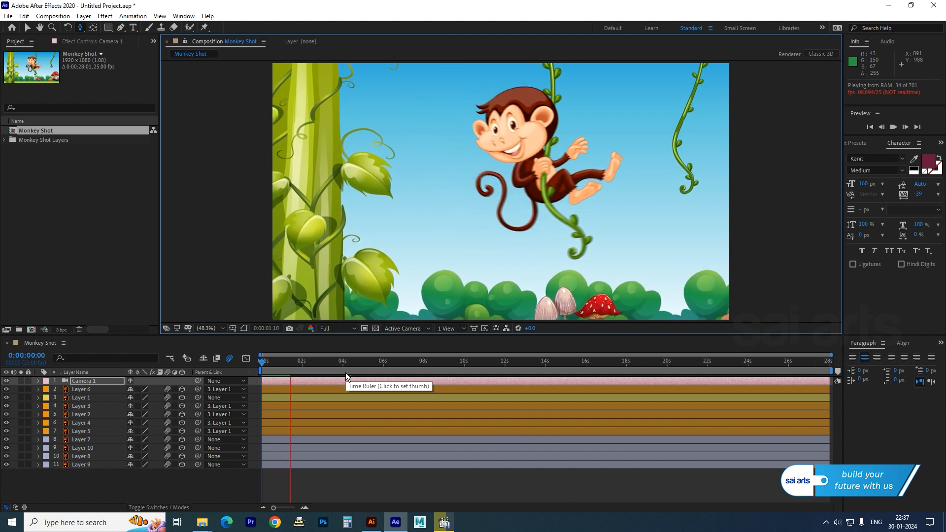
key(space)
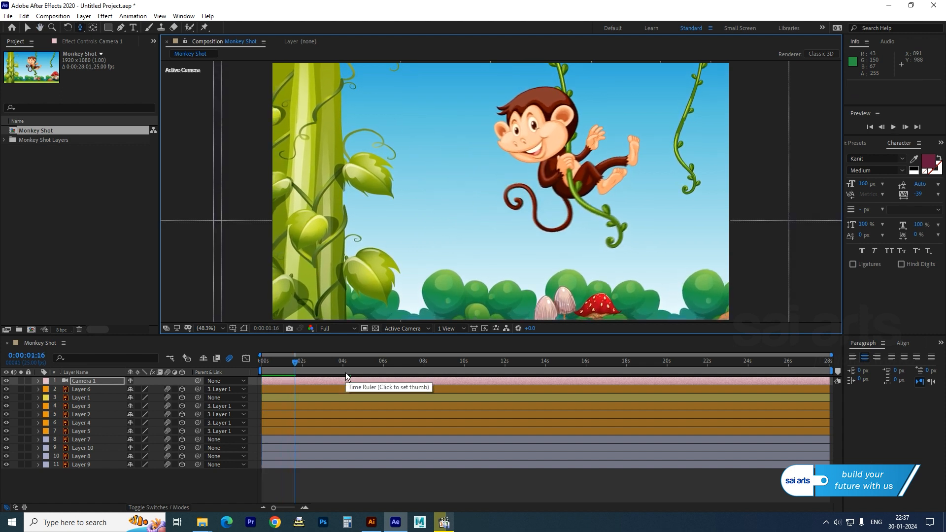
key(space)
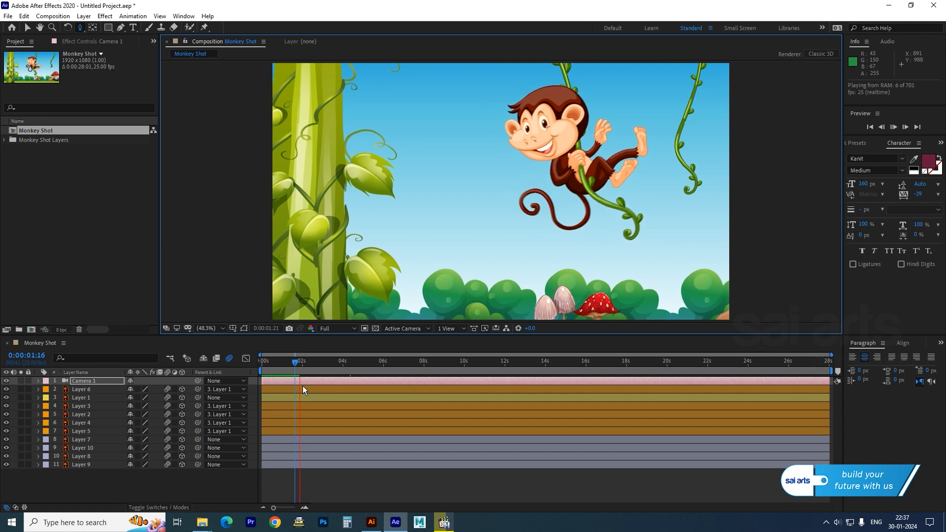